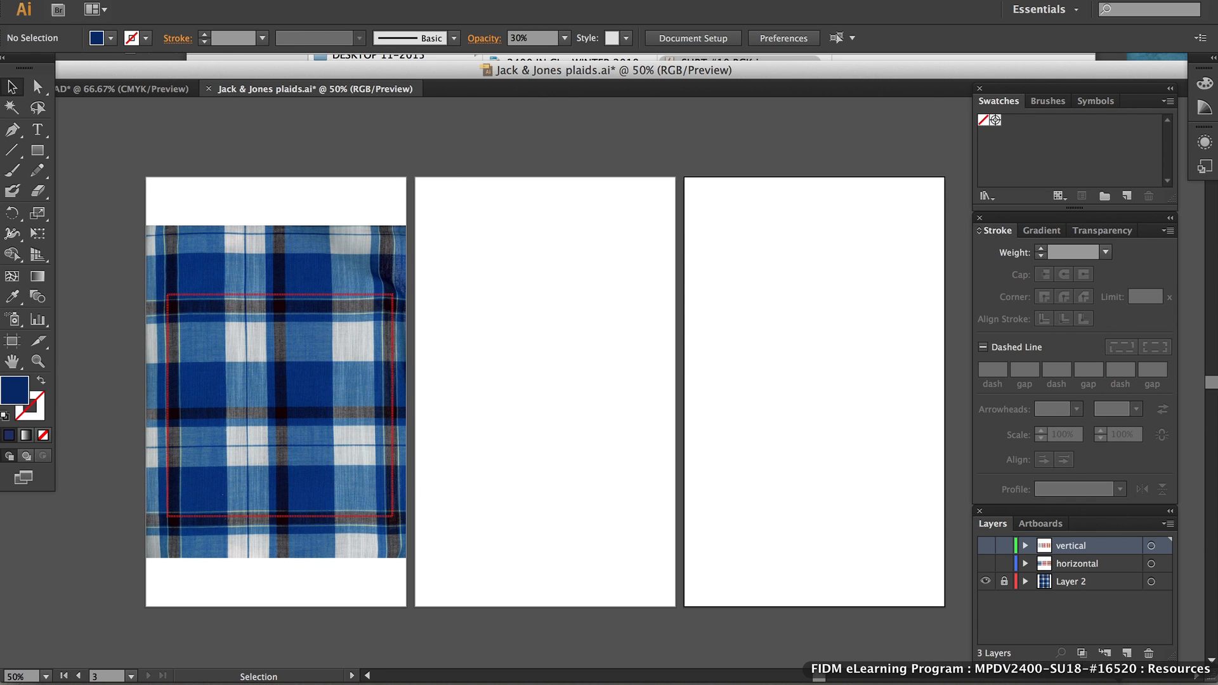
Step: Switch to the FIDM eLearning site in the browser and open the PLAID folder in the course resources
{"action": "left_click", "coordinate": [1120, 684]}
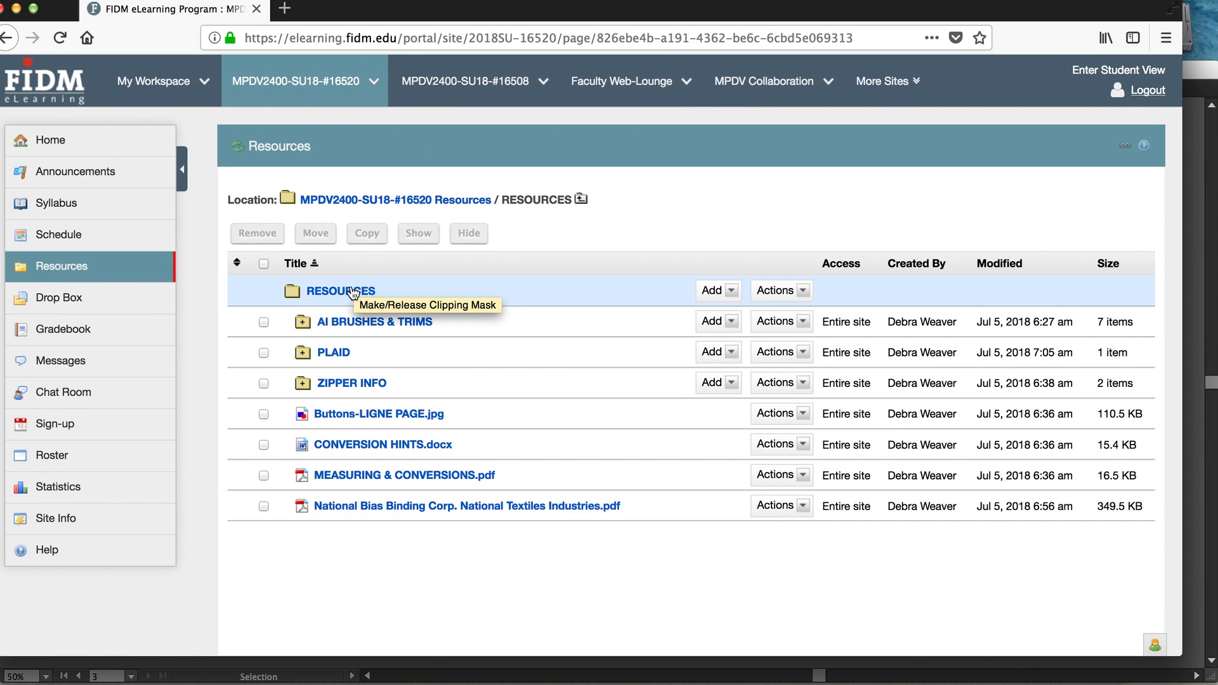
{"action": "left_click", "coordinate": [334, 353]}
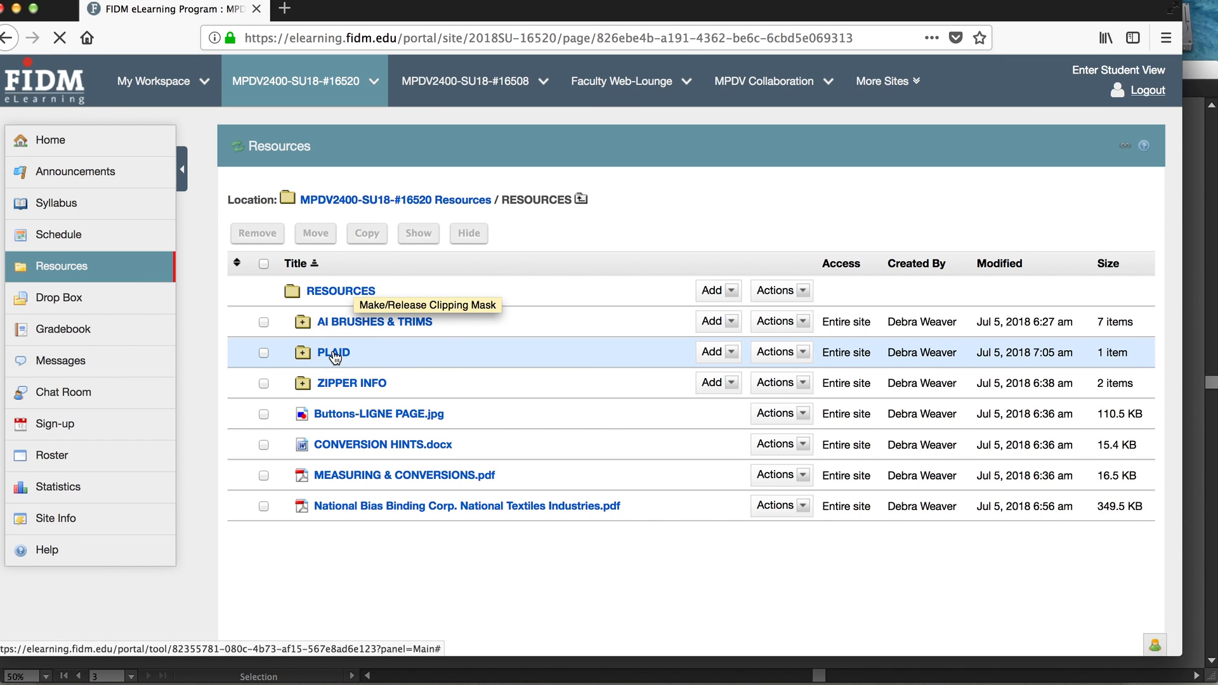
{"action": "left_click", "coordinate": [17, 9]}
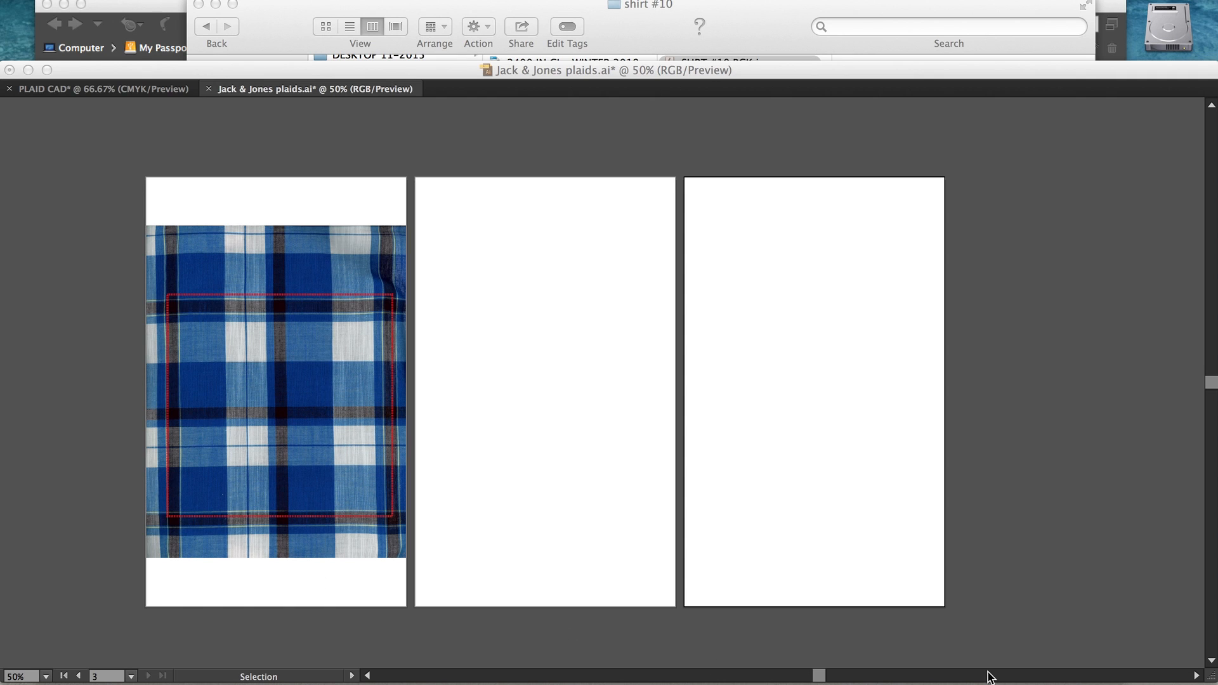
Step: Switch back to Illustrator and show the horizontal and vertical layers of the Jack & Jones plaids
{"action": "left_click", "coordinate": [706, 677]}
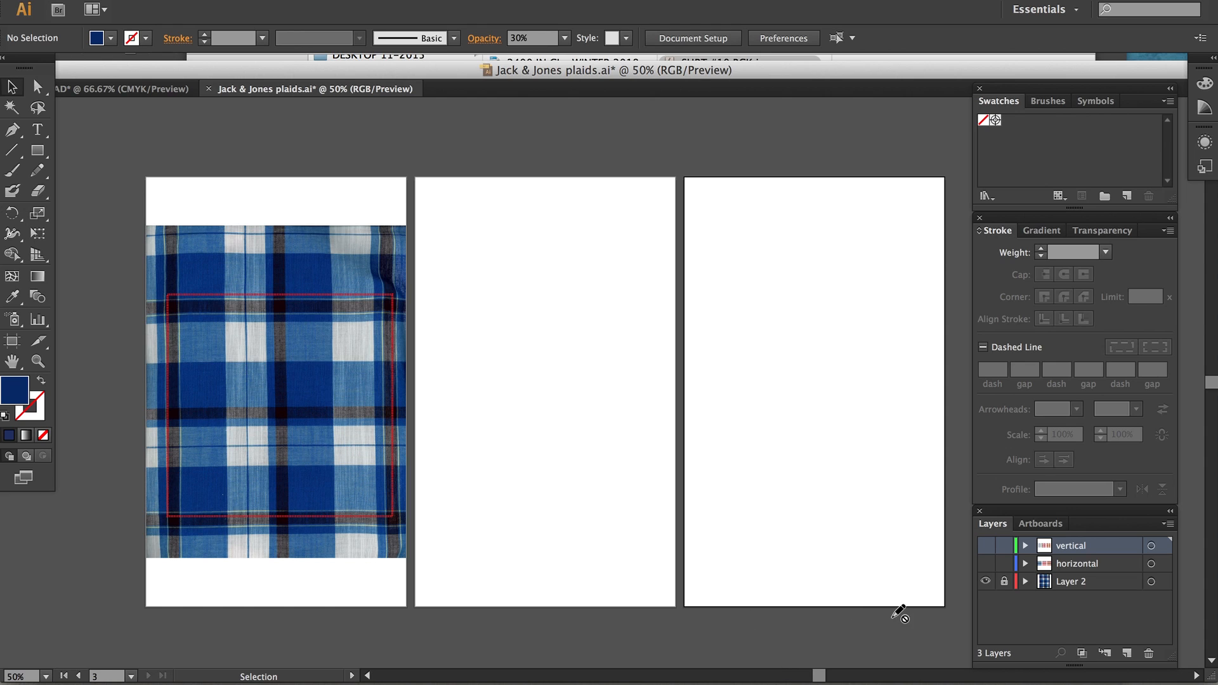
{"action": "left_click", "coordinate": [986, 563]}
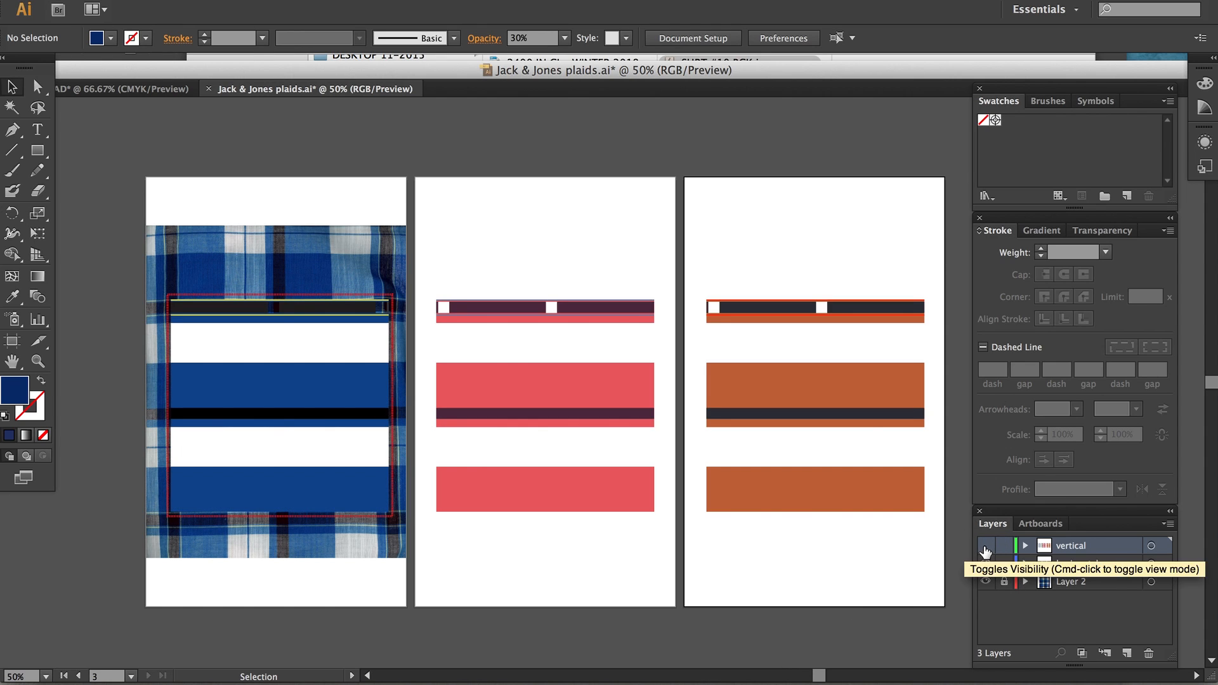
{"action": "left_click", "coordinate": [985, 546]}
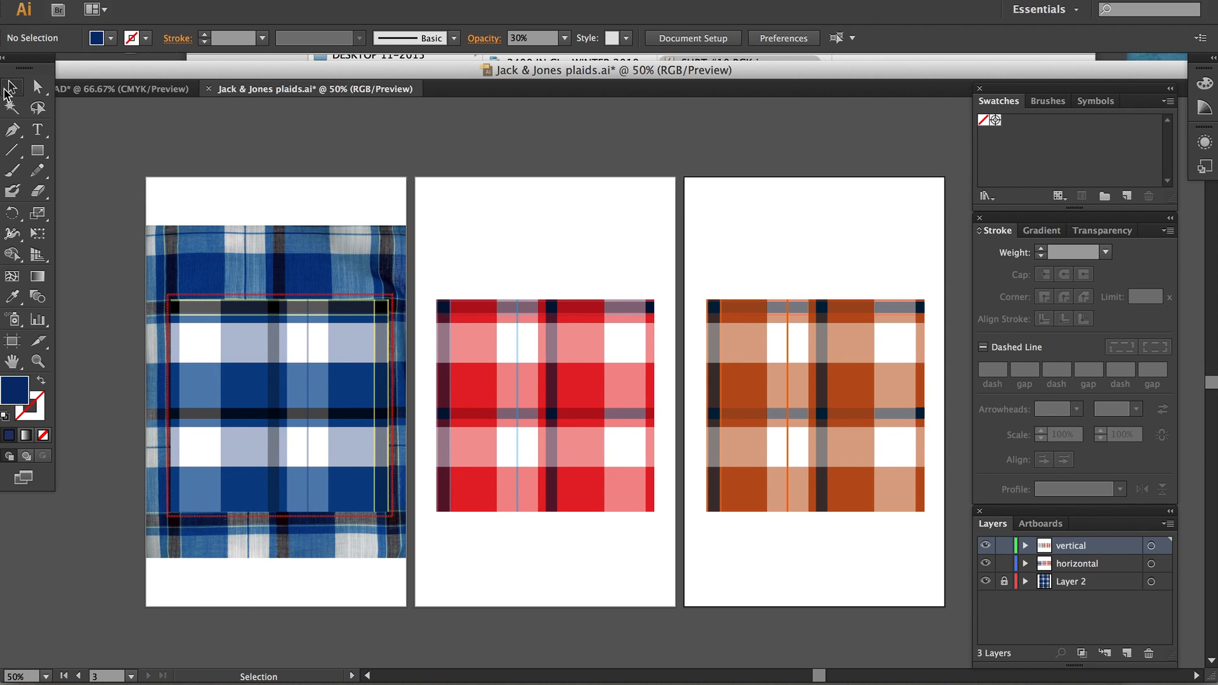
Step: Copy the red plaid onto the second artboard of the Boys plaid cad demo 1 document and scale it to about half size
{"action": "left_click_drag", "start_coordinate": [425, 267], "coordinate": [661, 565]}
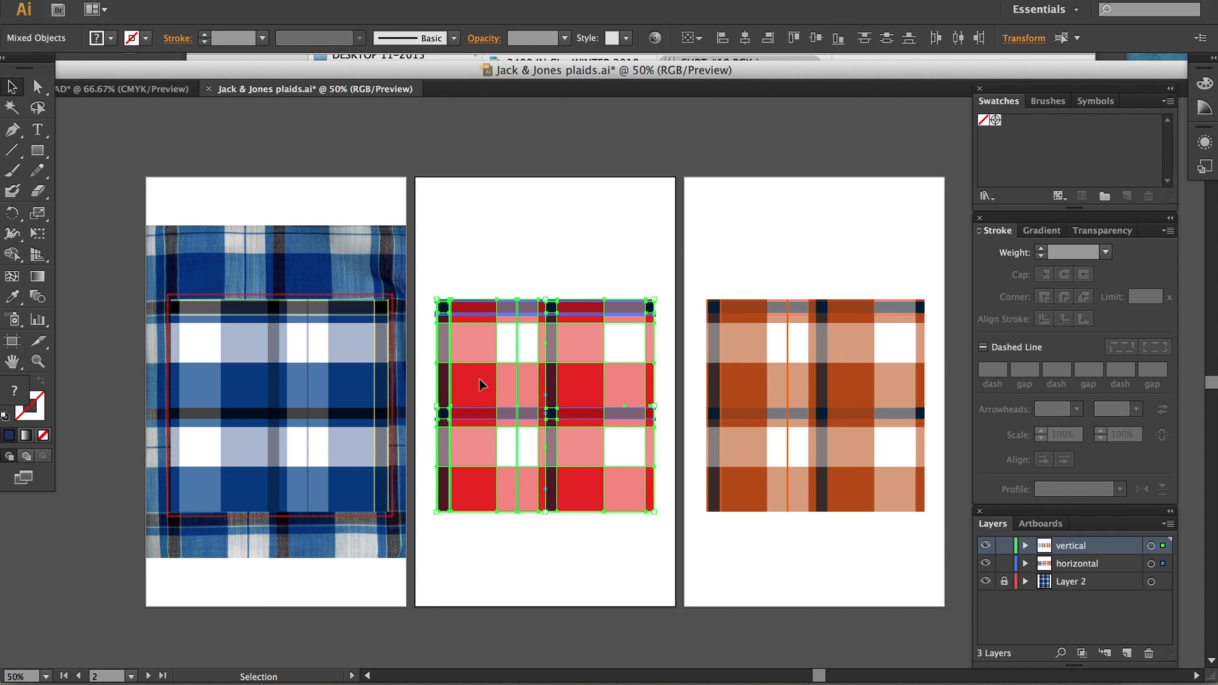
{"action": "left_click_drag", "start_coordinate": [479, 378], "coordinate": [667, 335]}
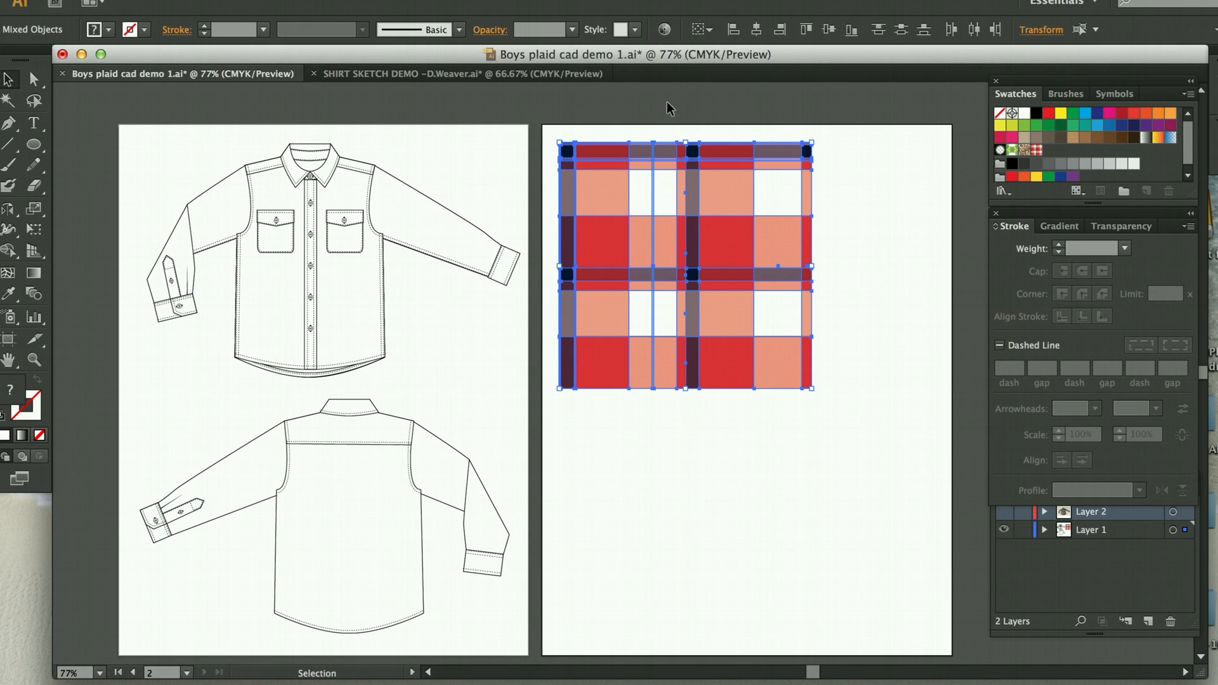
{"action": "left_click_drag", "start_coordinate": [542, 122], "coordinate": [722, 273]}
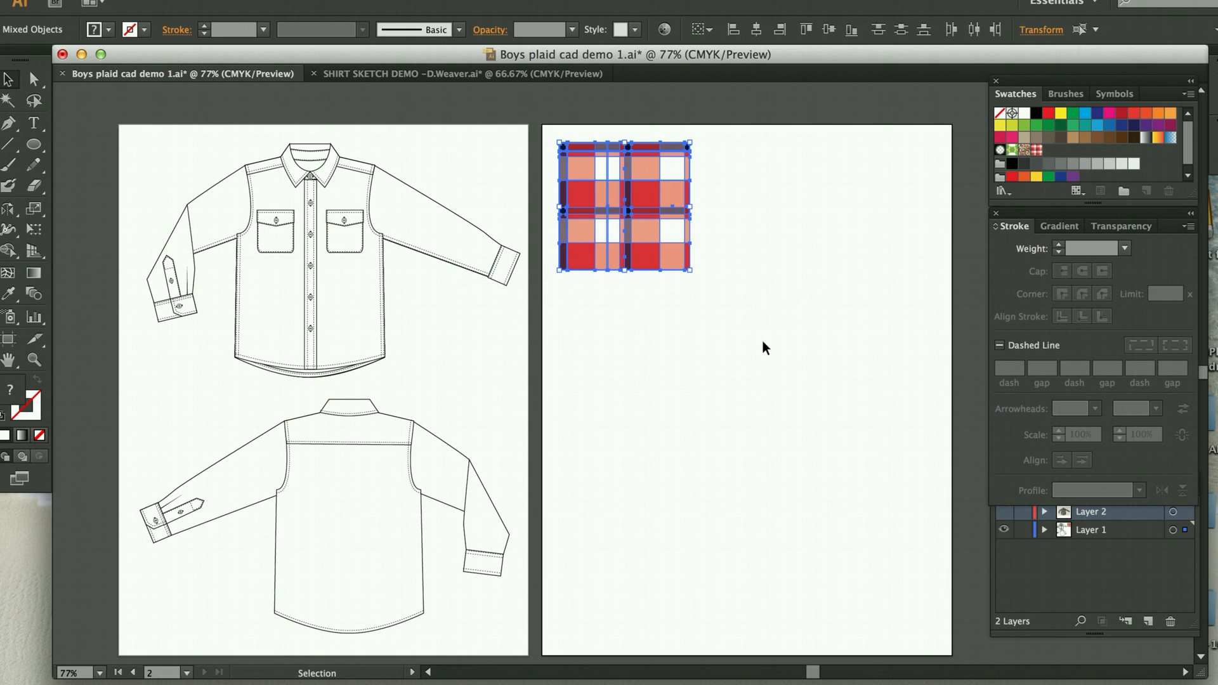
Step: Show Layer 2 with the shirt photo and move the photo below the red plaid
{"action": "left_click", "coordinate": [802, 401]}
{"action": "key", "text": "super+v"}
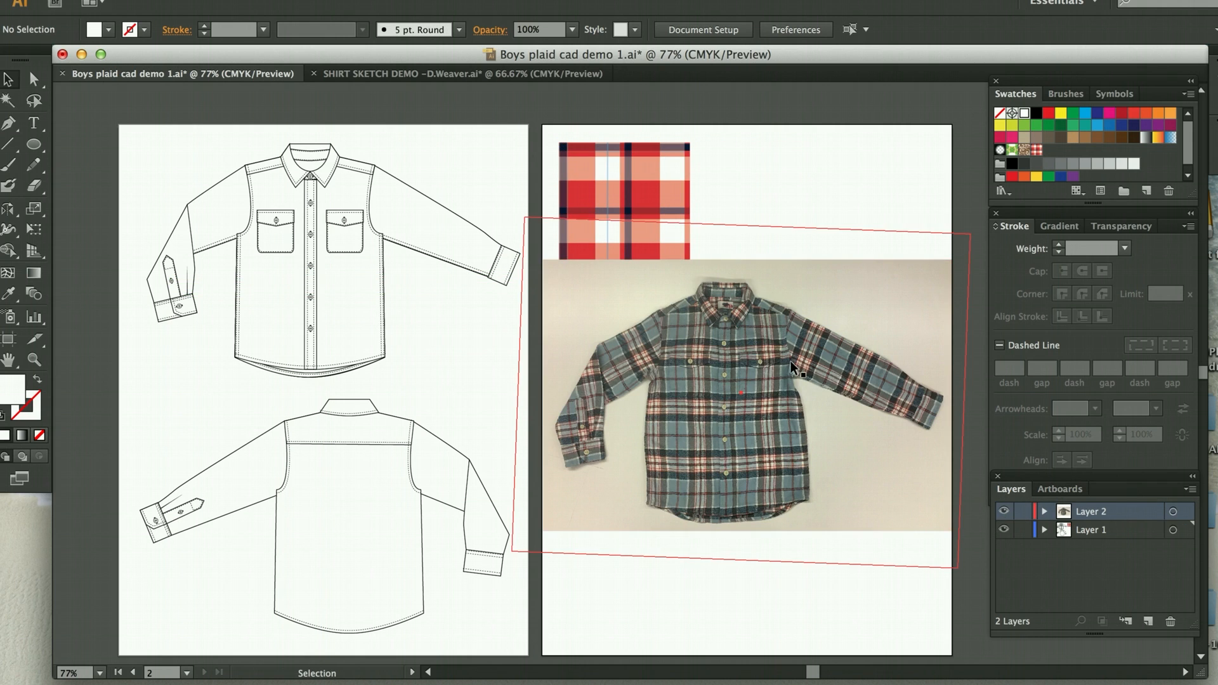
{"action": "left_click_drag", "start_coordinate": [791, 360], "coordinate": [768, 401]}
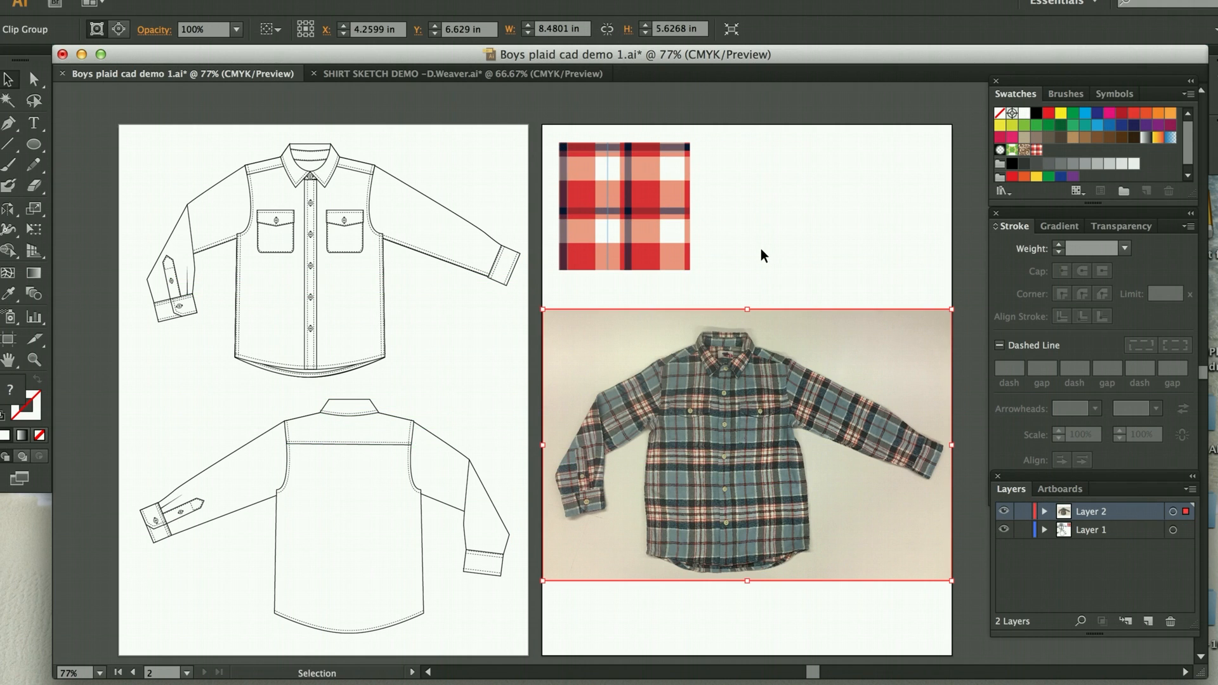
Step: Scale the red plaid down slightly more and save it as a new pattern swatch
{"action": "left_click_drag", "start_coordinate": [700, 278], "coordinate": [550, 105]}
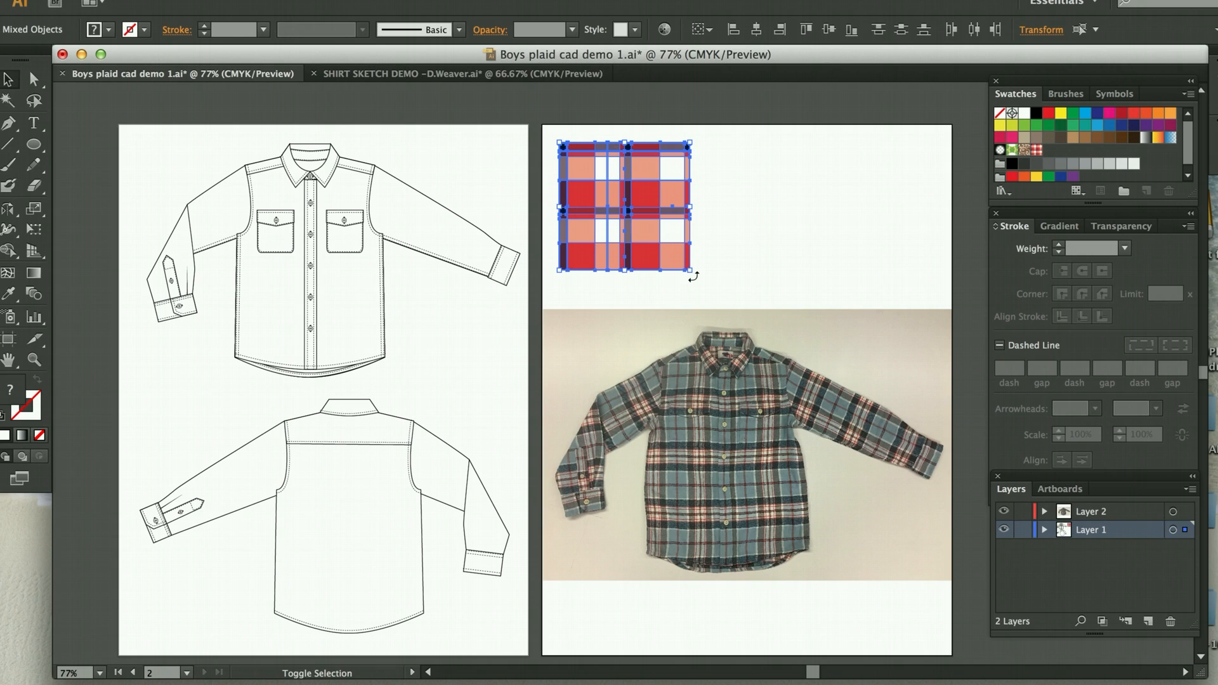
{"action": "left_click_drag", "start_coordinate": [690, 271], "coordinate": [615, 266]}
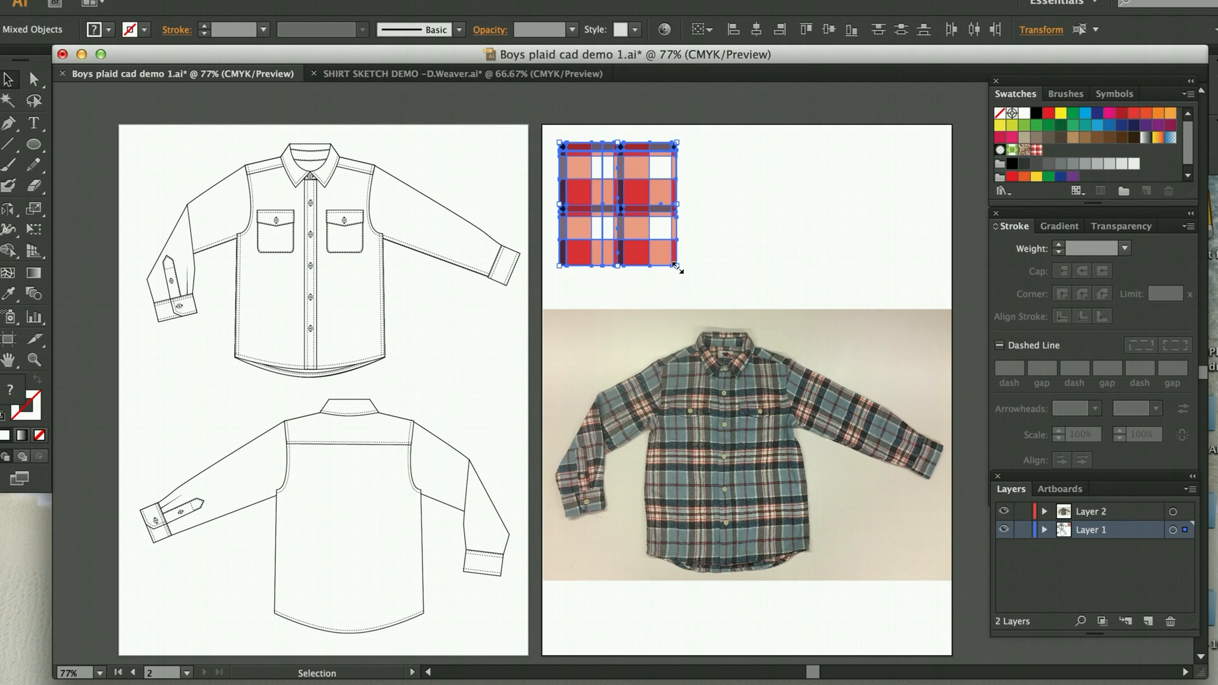
{"action": "left_click_drag", "start_coordinate": [677, 266], "coordinate": [557, 132]}
{"action": "left_click", "coordinate": [714, 216]}
{"action": "left_click", "coordinate": [669, 226]}
{"action": "left_click_drag", "start_coordinate": [576, 186], "coordinate": [1048, 158]}
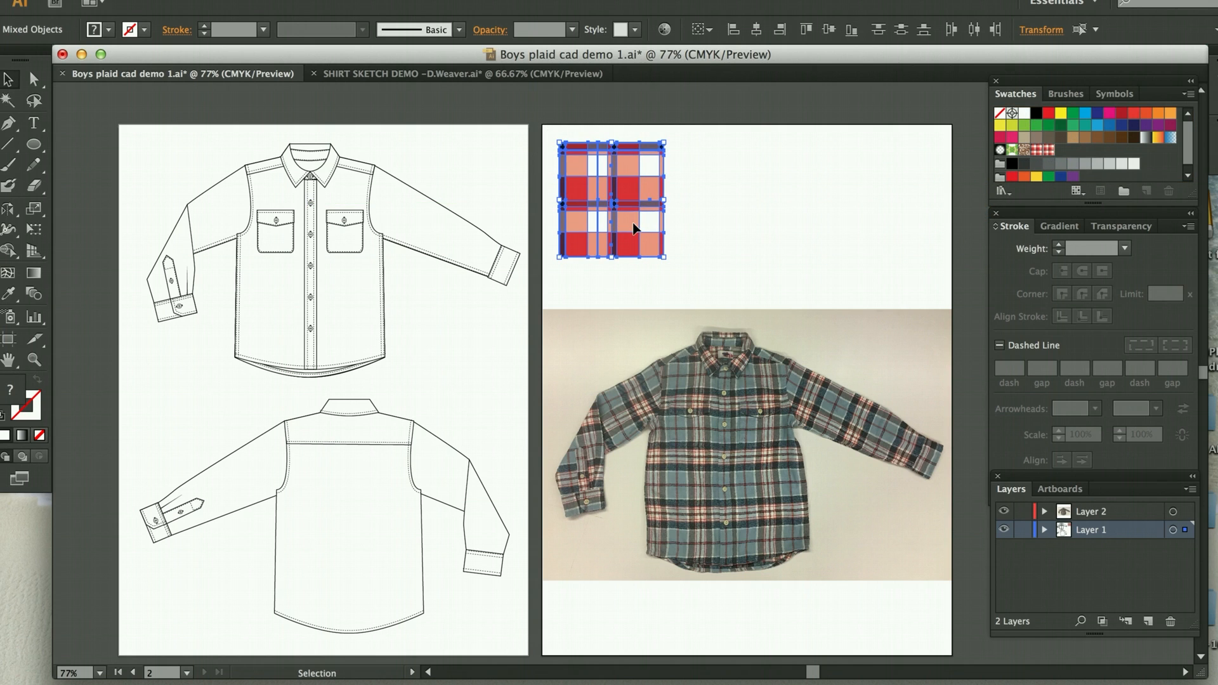
Step: Fill the body of the front shirt sketch with the new, smaller red plaid swatch
{"action": "left_click", "coordinate": [34, 80]}
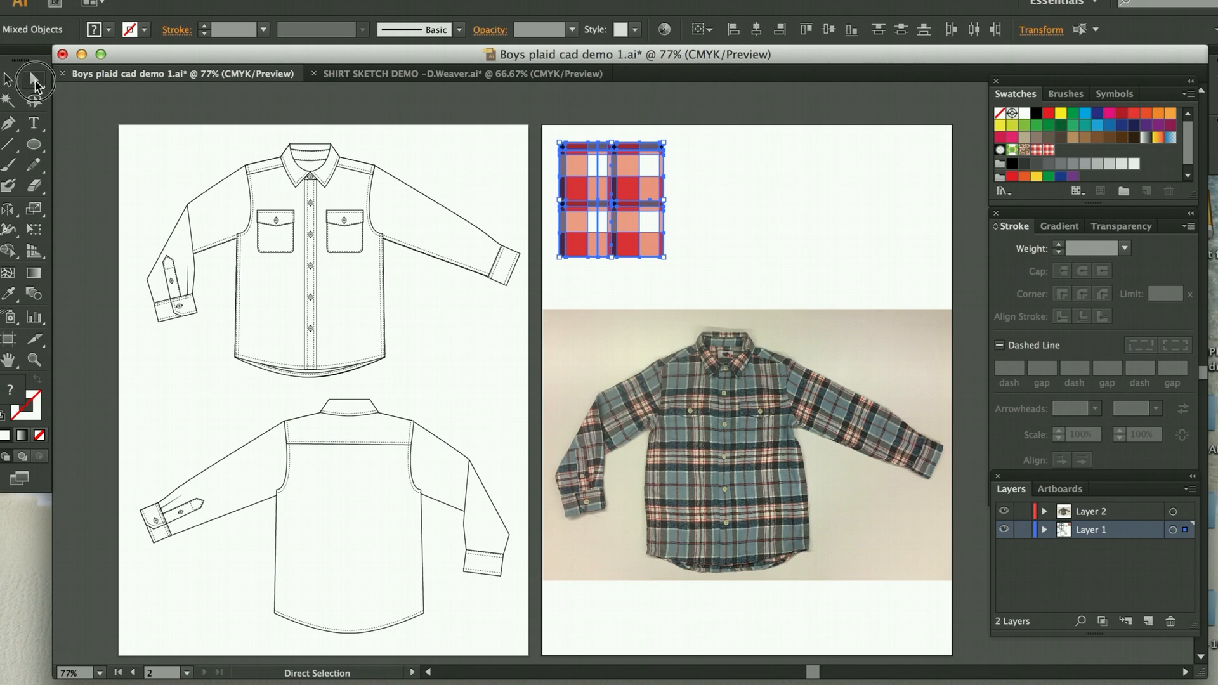
{"action": "left_click", "coordinate": [168, 130]}
{"action": "left_click", "coordinate": [269, 193]}
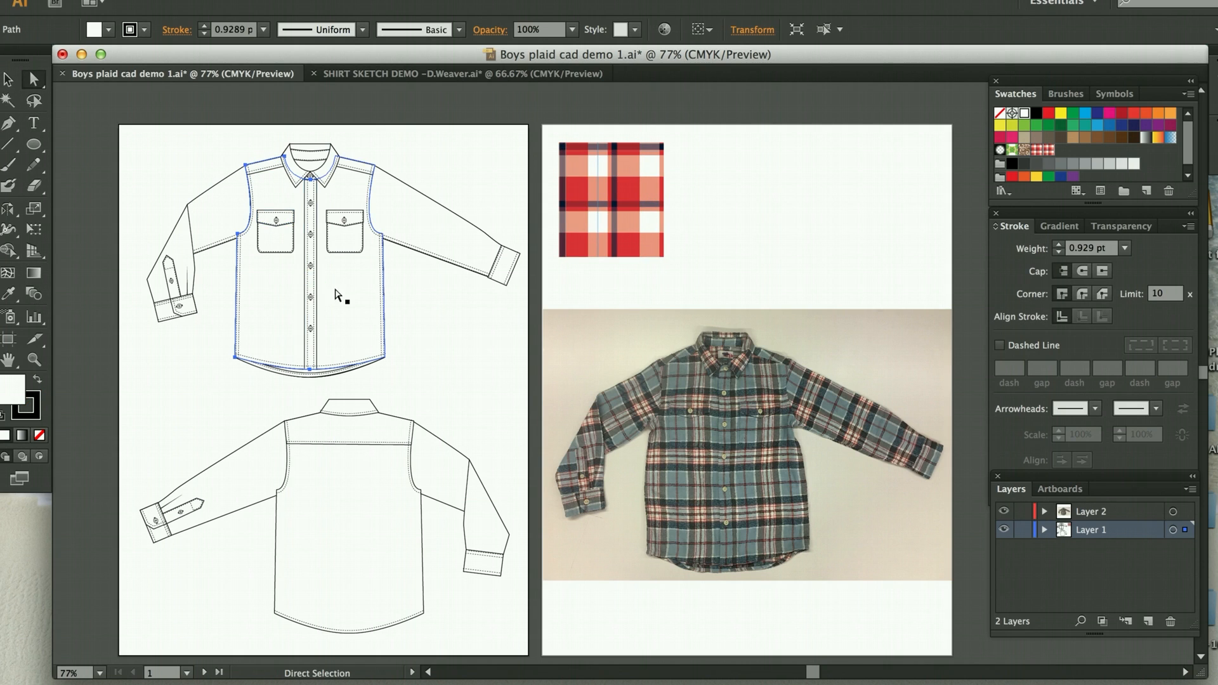
{"action": "left_click", "coordinate": [359, 304]}
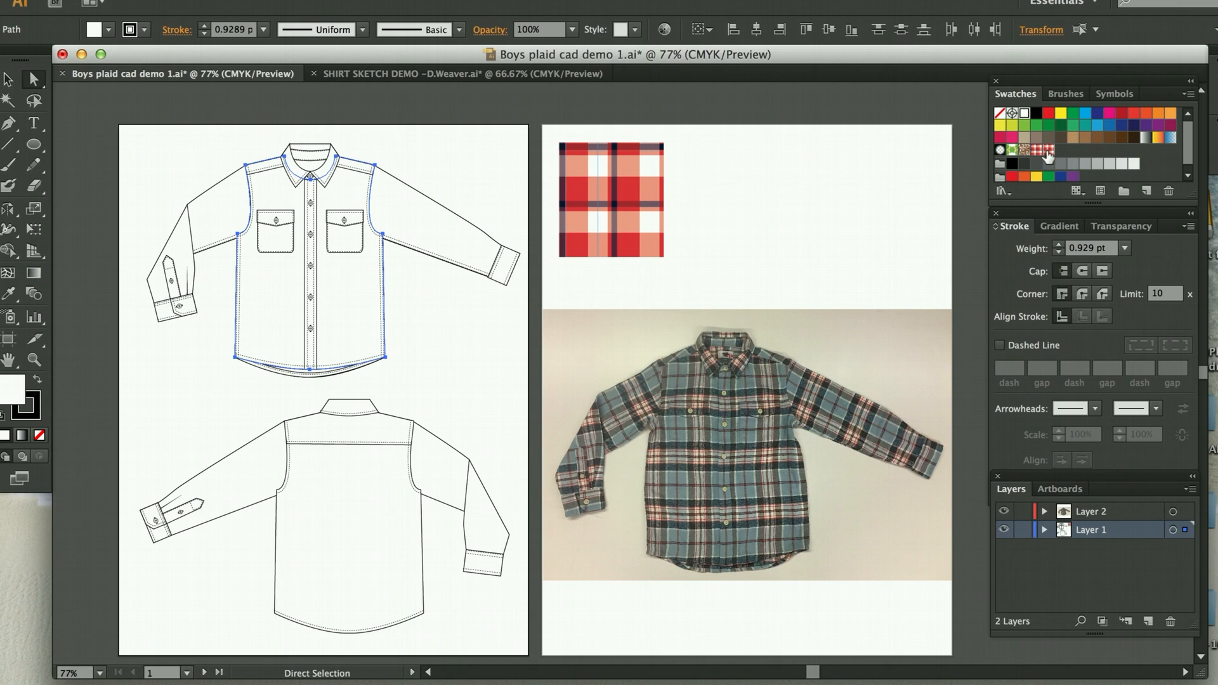
{"action": "left_click", "coordinate": [1048, 153]}
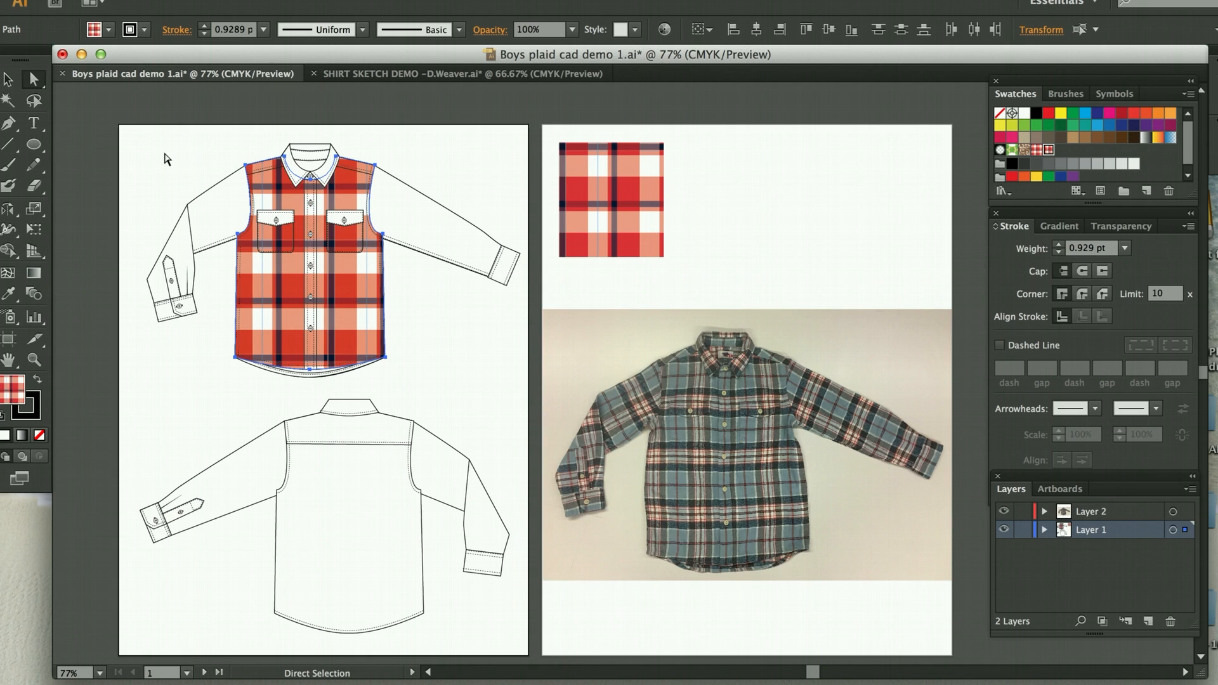
{"action": "left_click", "coordinate": [113, 126]}
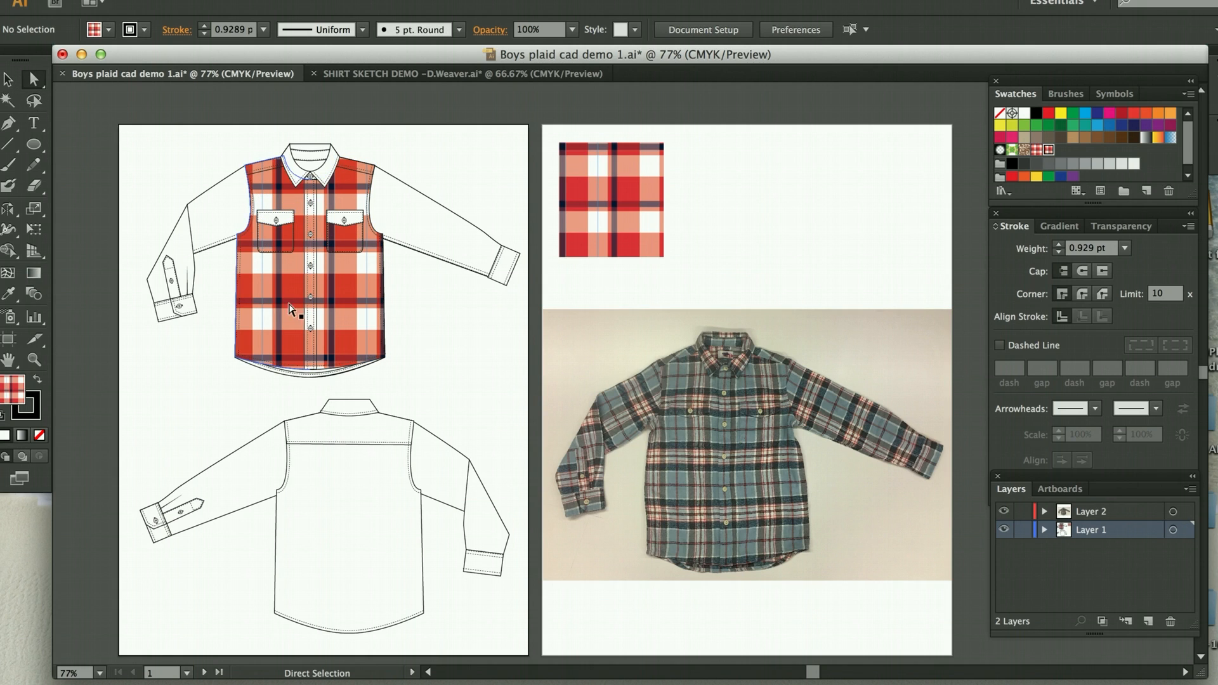
Step: Fill both chest pocket flaps on the front shirt sketch with the new red plaid swatch
{"action": "left_click", "coordinate": [289, 222]}
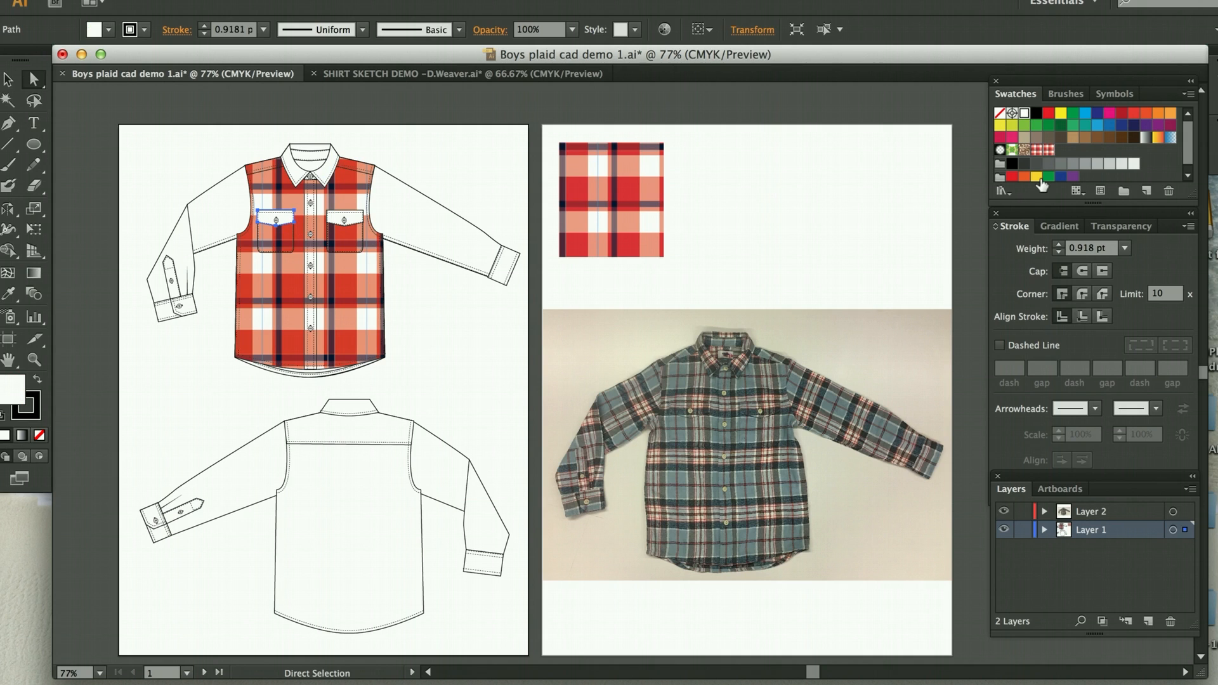
{"action": "left_click", "coordinate": [1050, 150]}
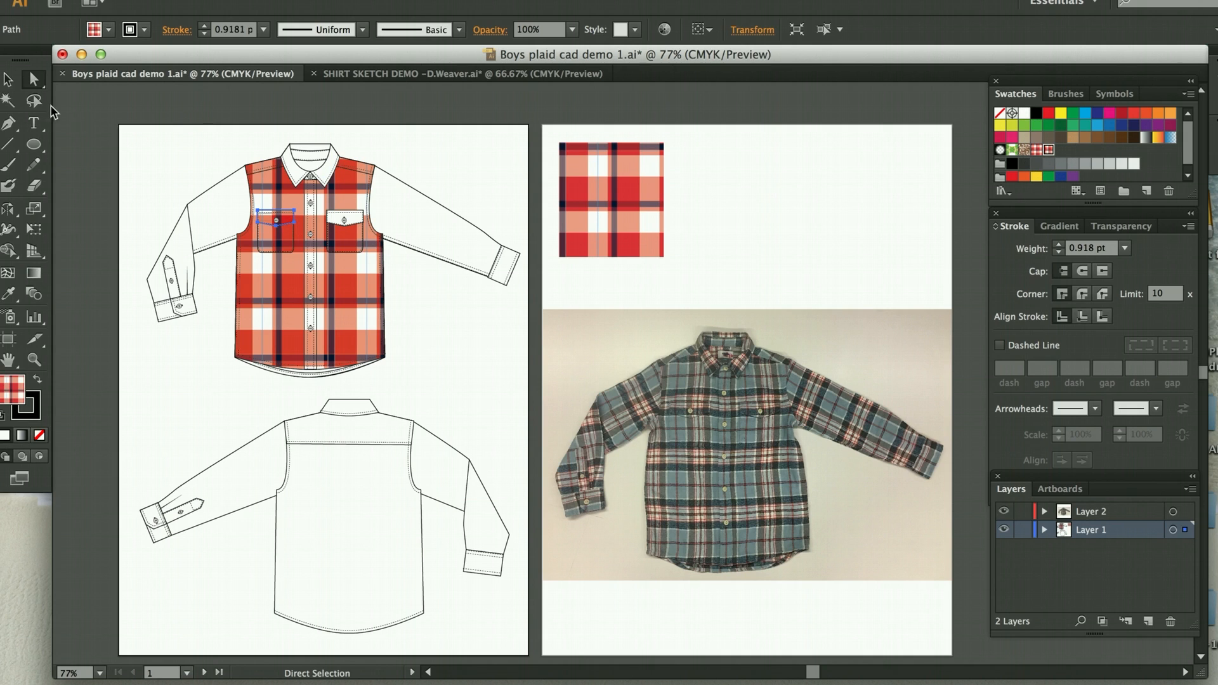
{"action": "left_click", "coordinate": [424, 146]}
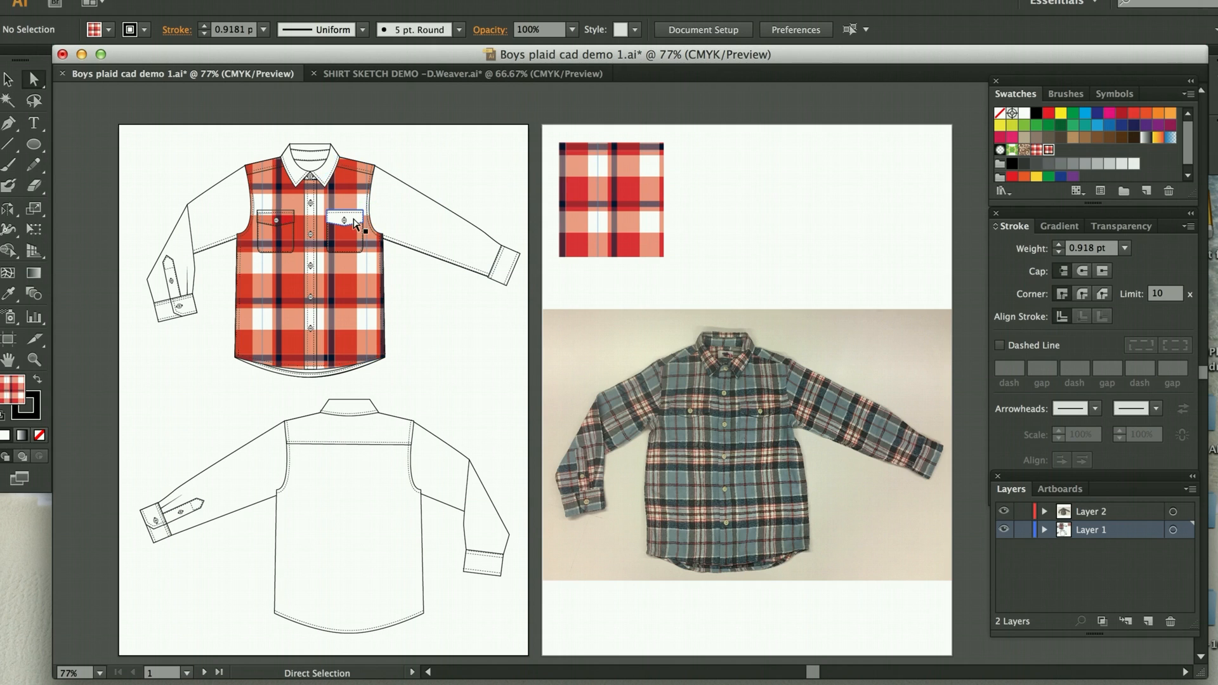
{"action": "left_click", "coordinate": [353, 224]}
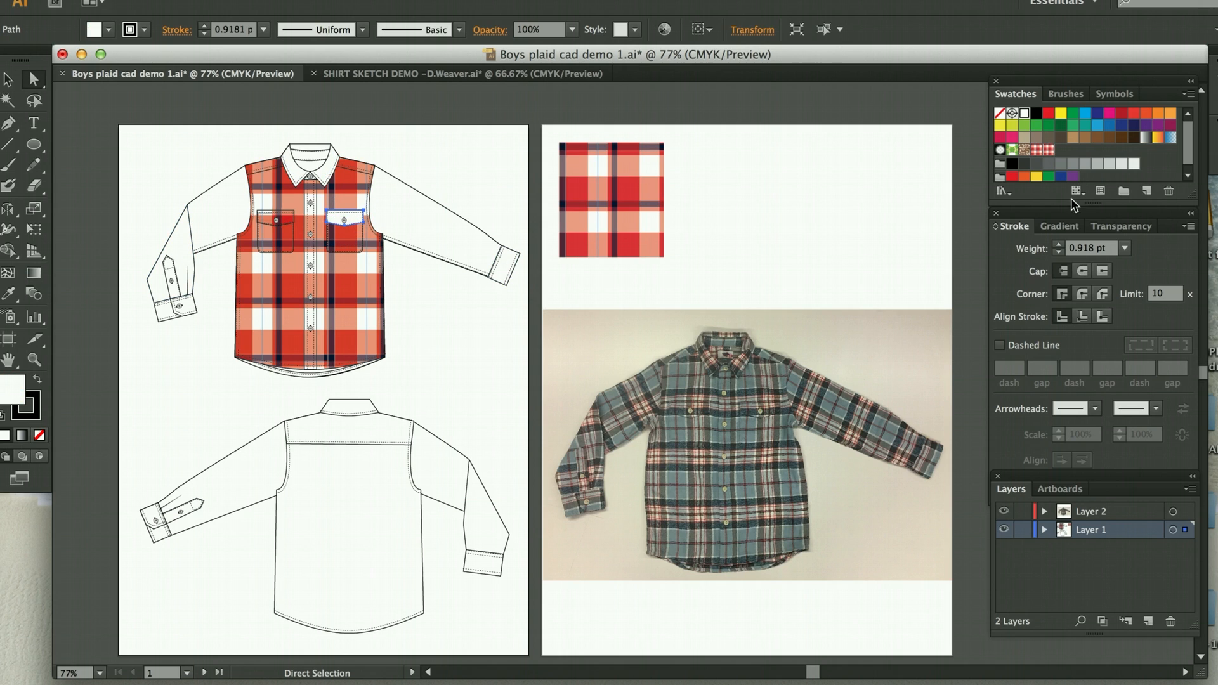
{"action": "left_click", "coordinate": [1049, 151]}
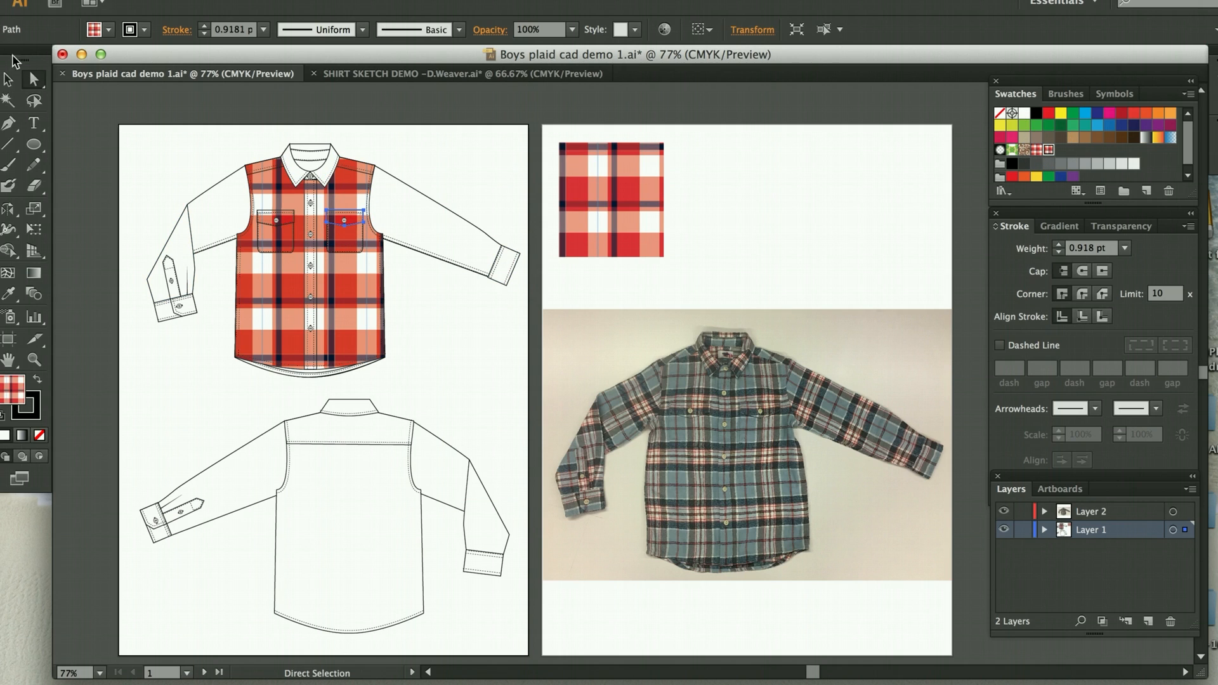
{"action": "left_click", "coordinate": [214, 158]}
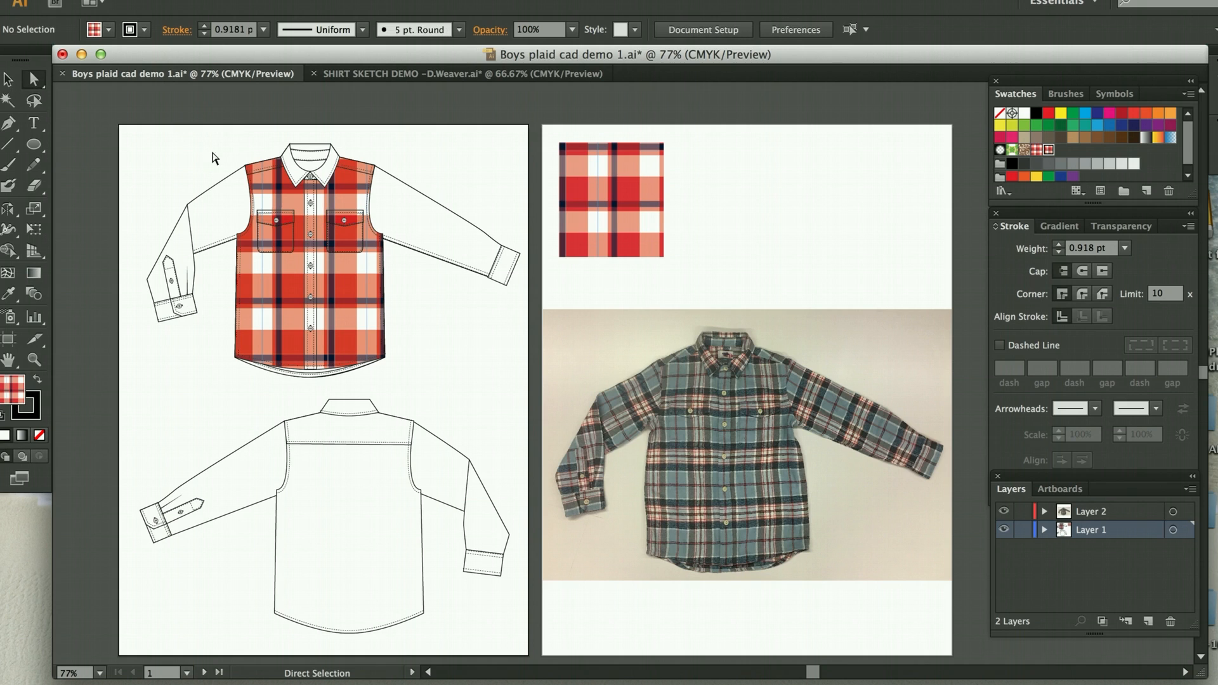
Step: Fill the upper part of the bent front sleeve with the new red plaid and rotate only the pattern to follow the sleeve's slant
{"action": "left_click", "coordinate": [213, 186]}
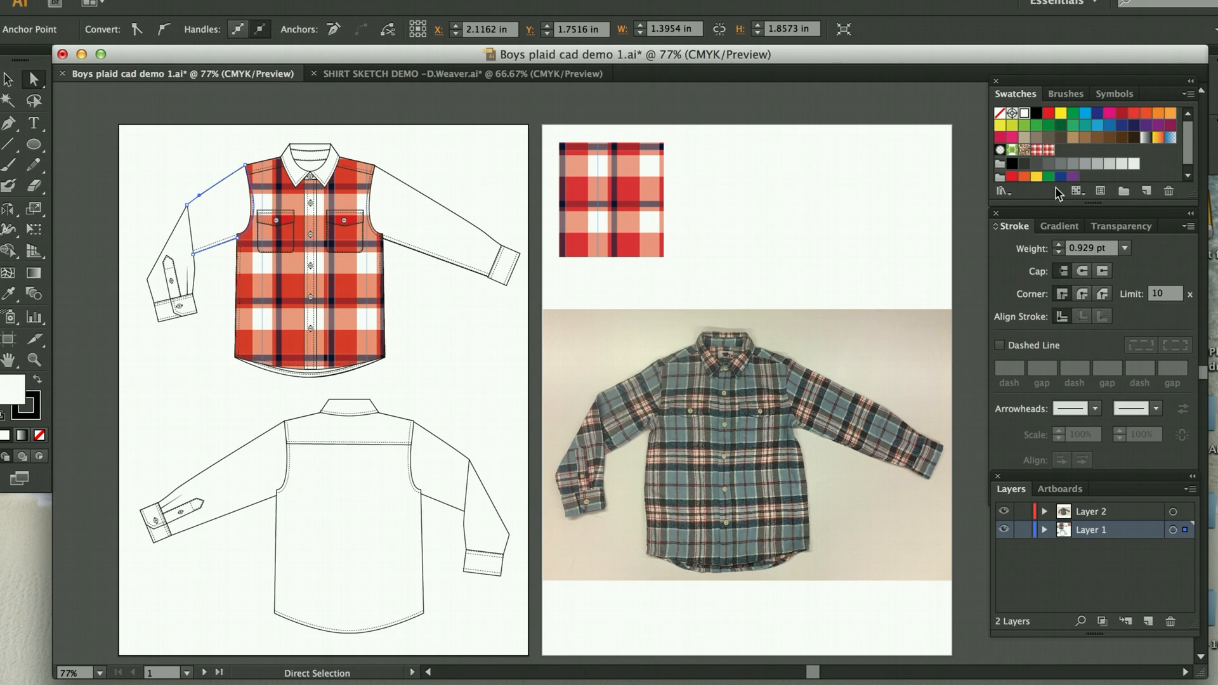
{"action": "left_click", "coordinate": [1048, 149]}
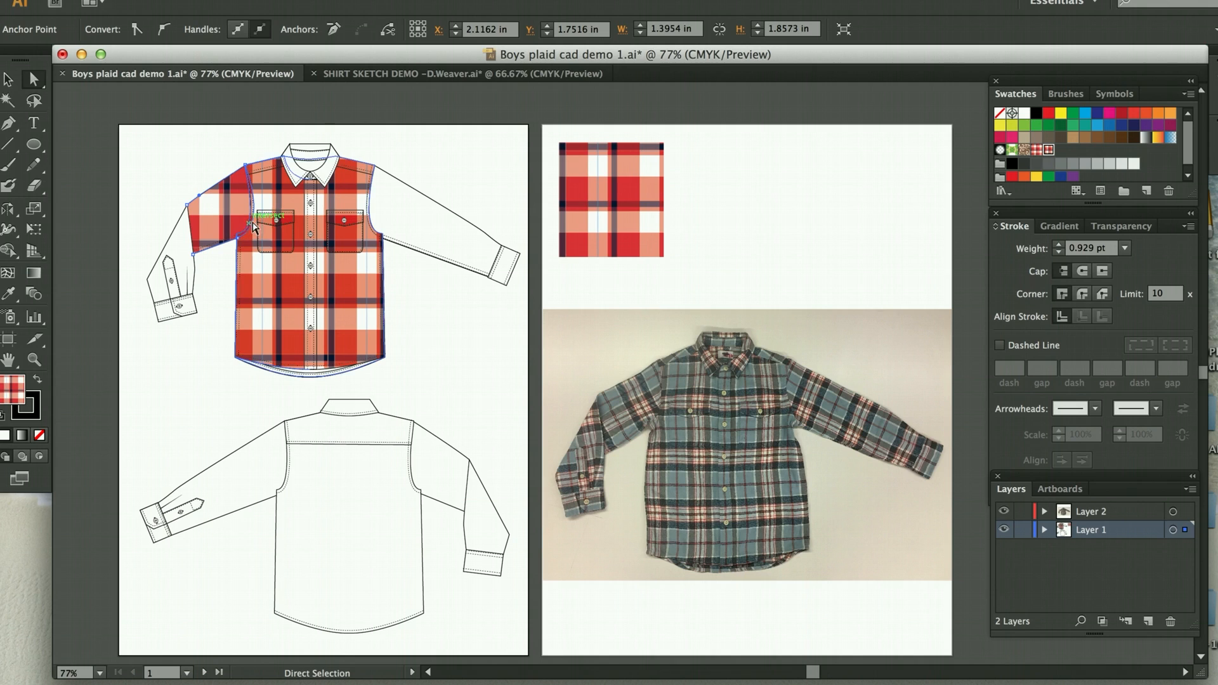
{"action": "key", "text": "r"}
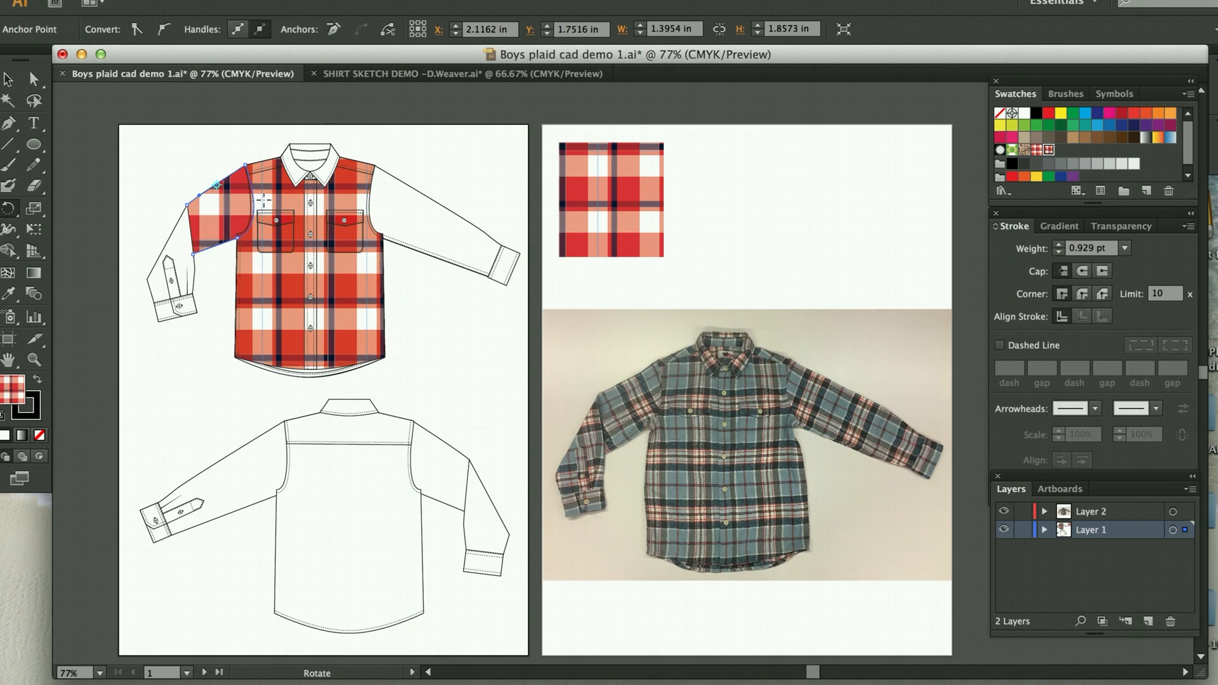
{"action": "left_click", "coordinate": [194, 147]}
{"action": "left_click_drag", "start_coordinate": [226, 134], "coordinate": [239, 139]}
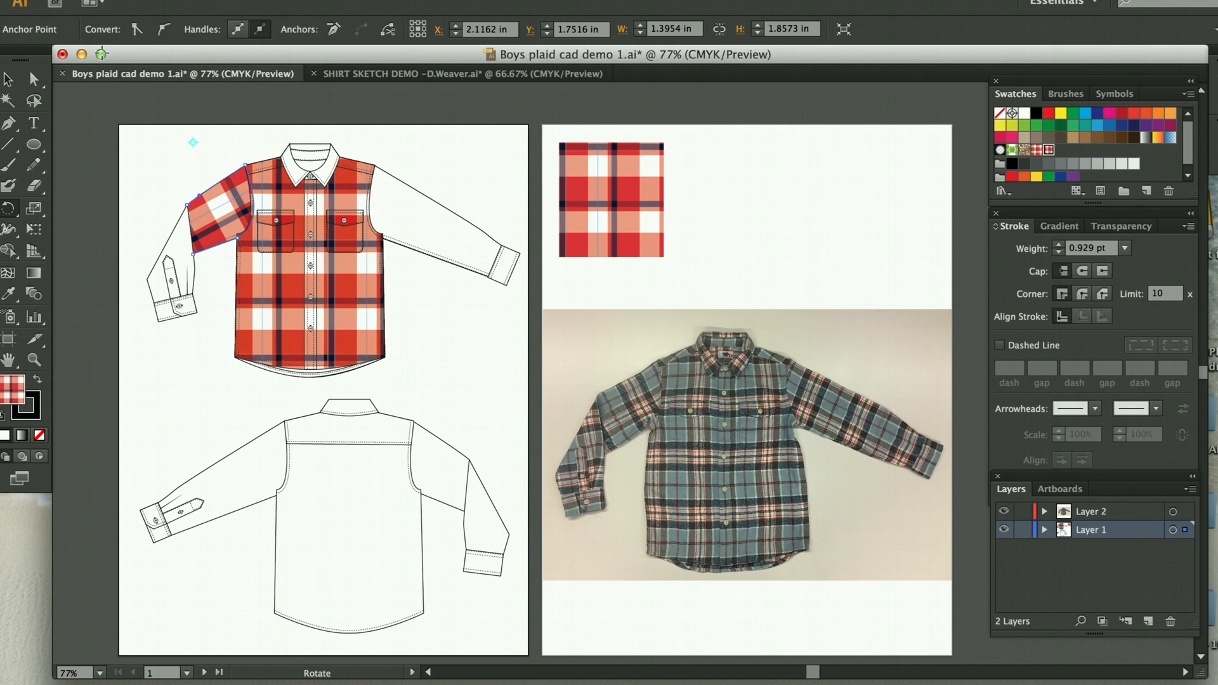
Step: Fill the long straight front sleeve with the new red plaid and rotate only the pattern to follow the sleeve's angle
{"action": "left_click", "coordinate": [34, 79]}
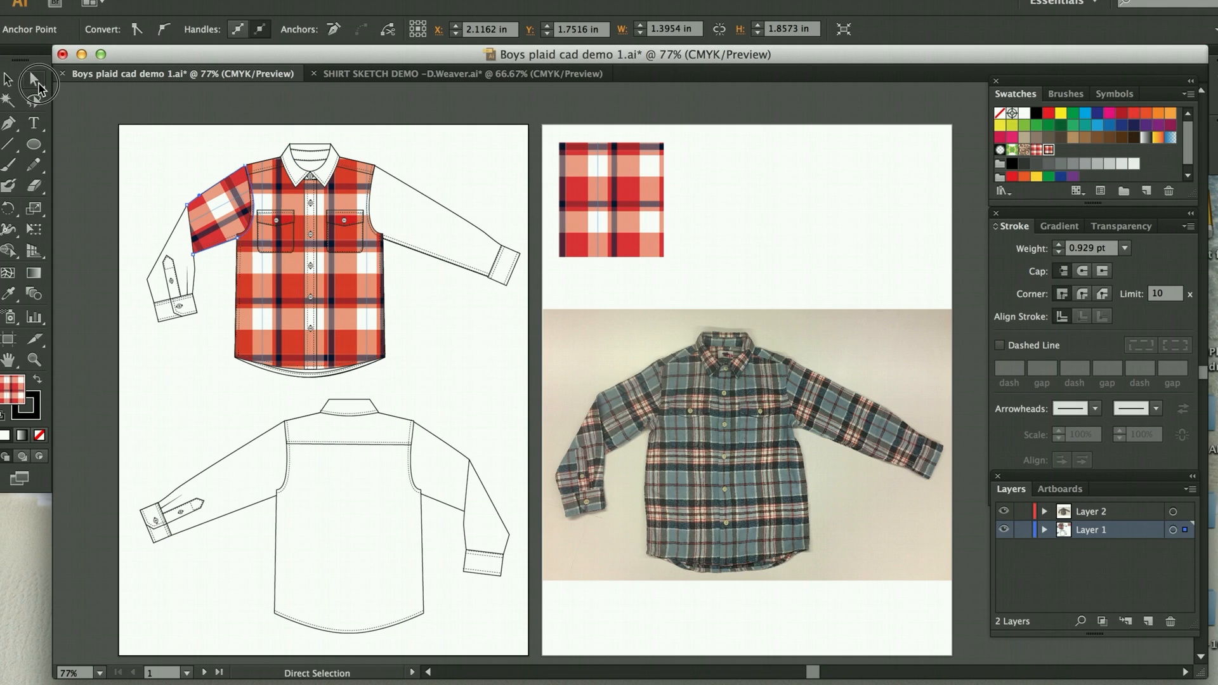
{"action": "left_click", "coordinate": [429, 200]}
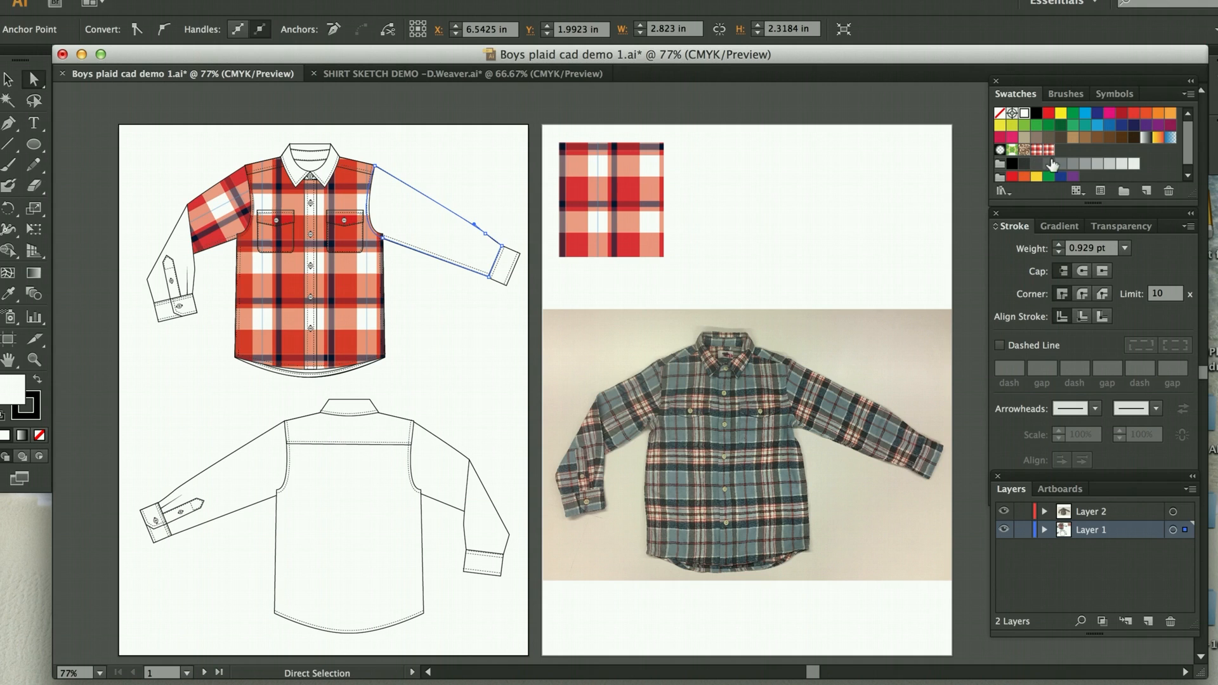
{"action": "left_click", "coordinate": [1048, 150]}
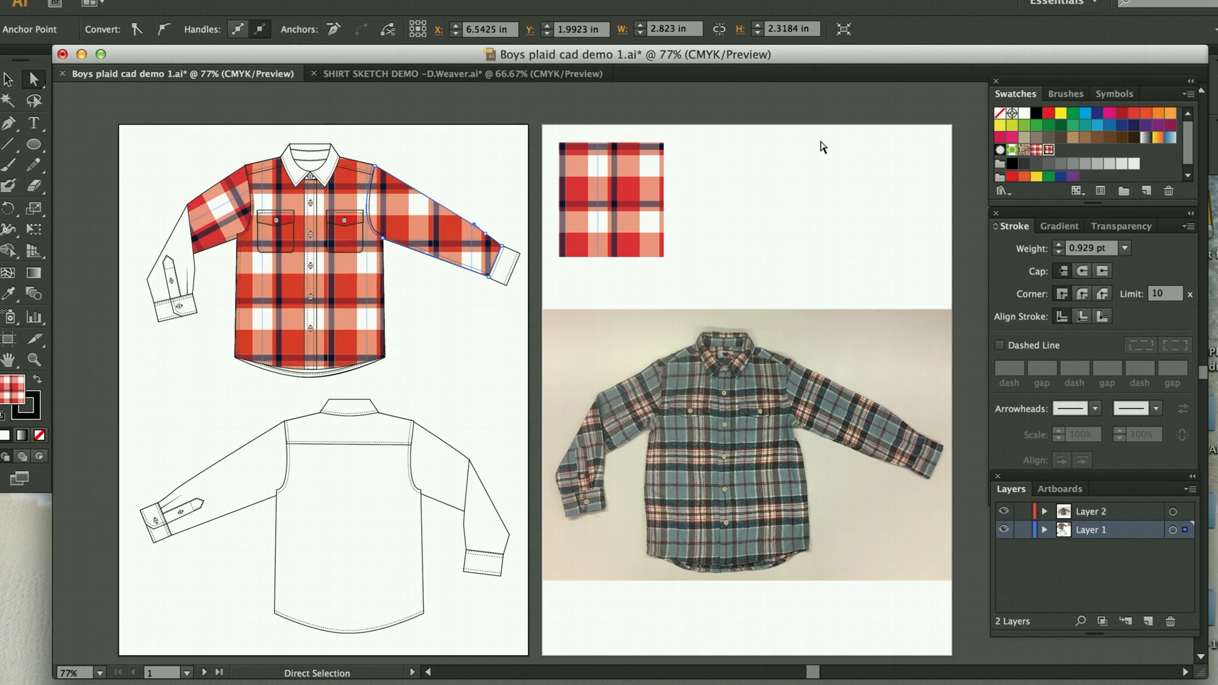
{"action": "key", "text": "r"}
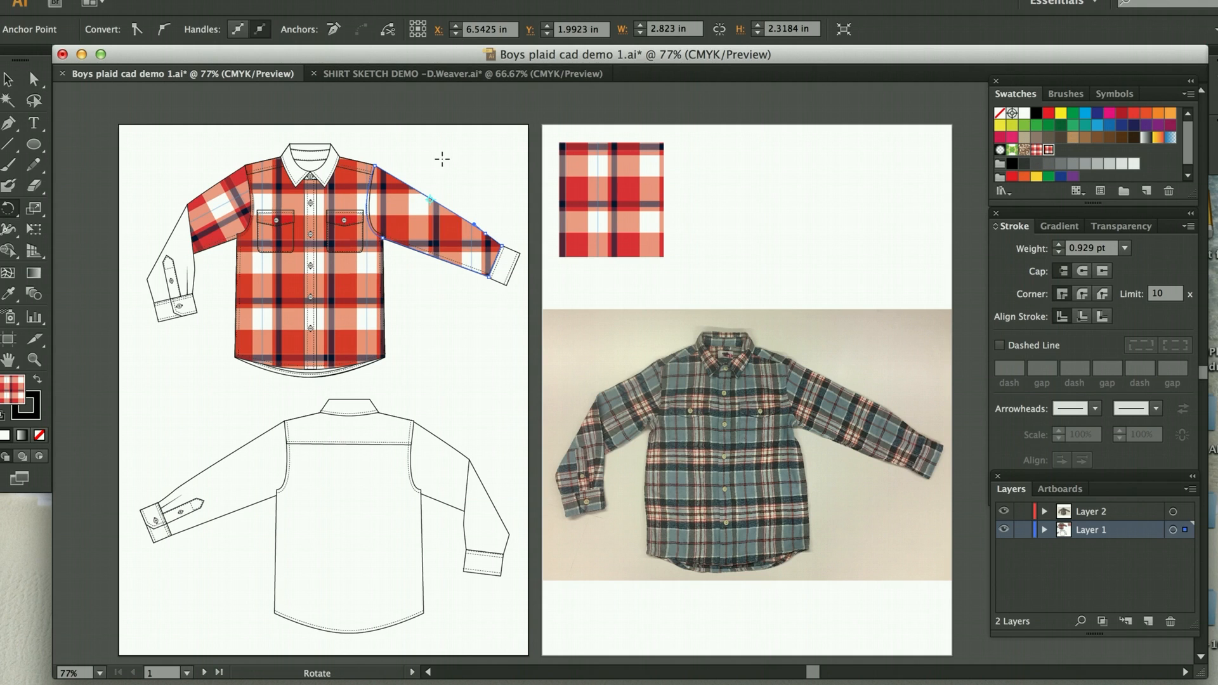
{"action": "left_click_drag", "start_coordinate": [169, 154], "coordinate": [149, 130]}
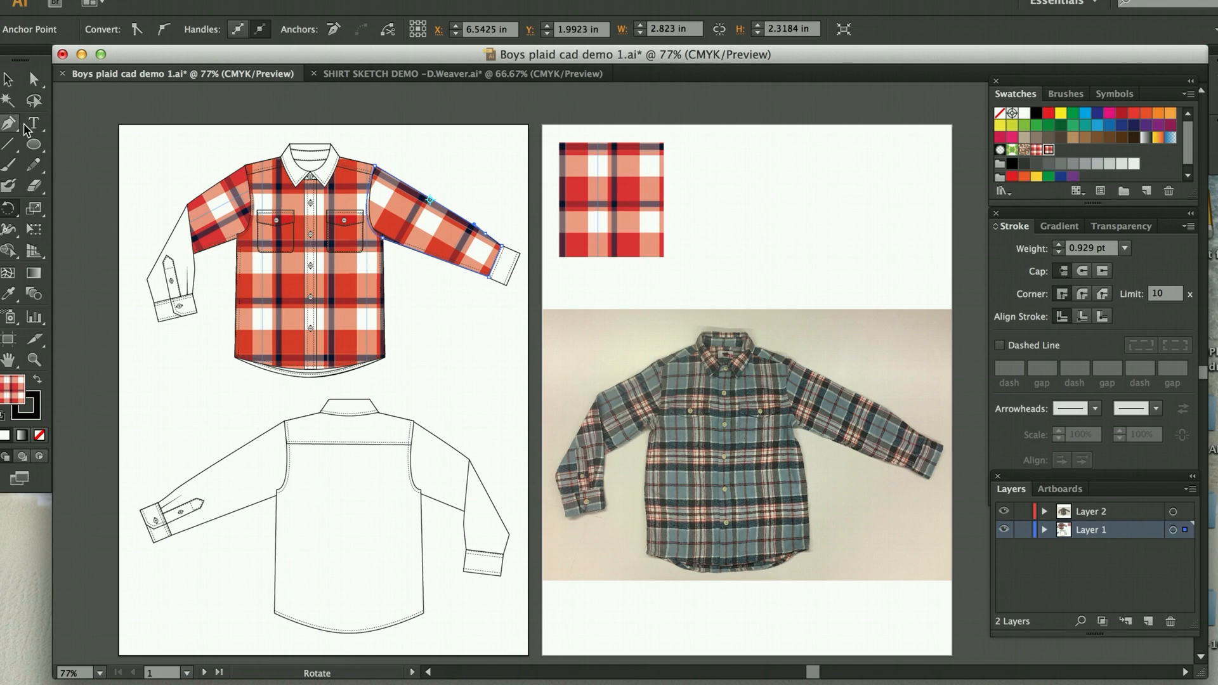
{"action": "left_click", "coordinate": [38, 77]}
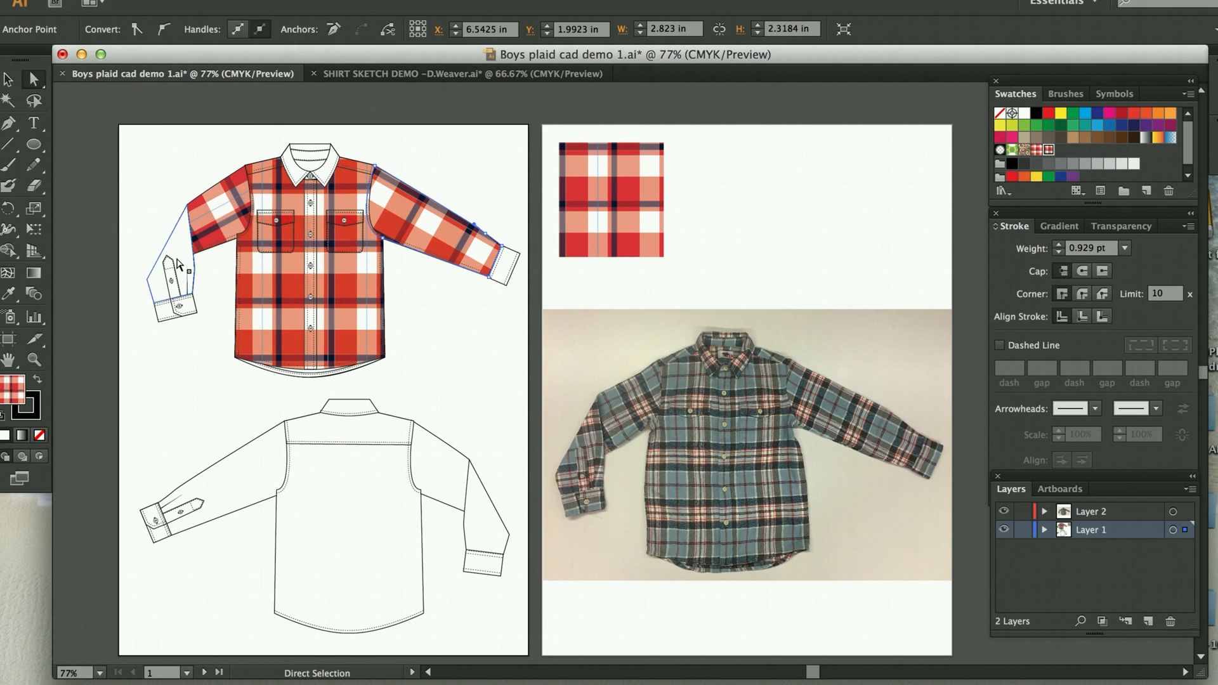
Step: Fill the lower part of the bent front sleeve with the new red plaid and rotate only the pattern to follow its slant
{"action": "left_click", "coordinate": [188, 239]}
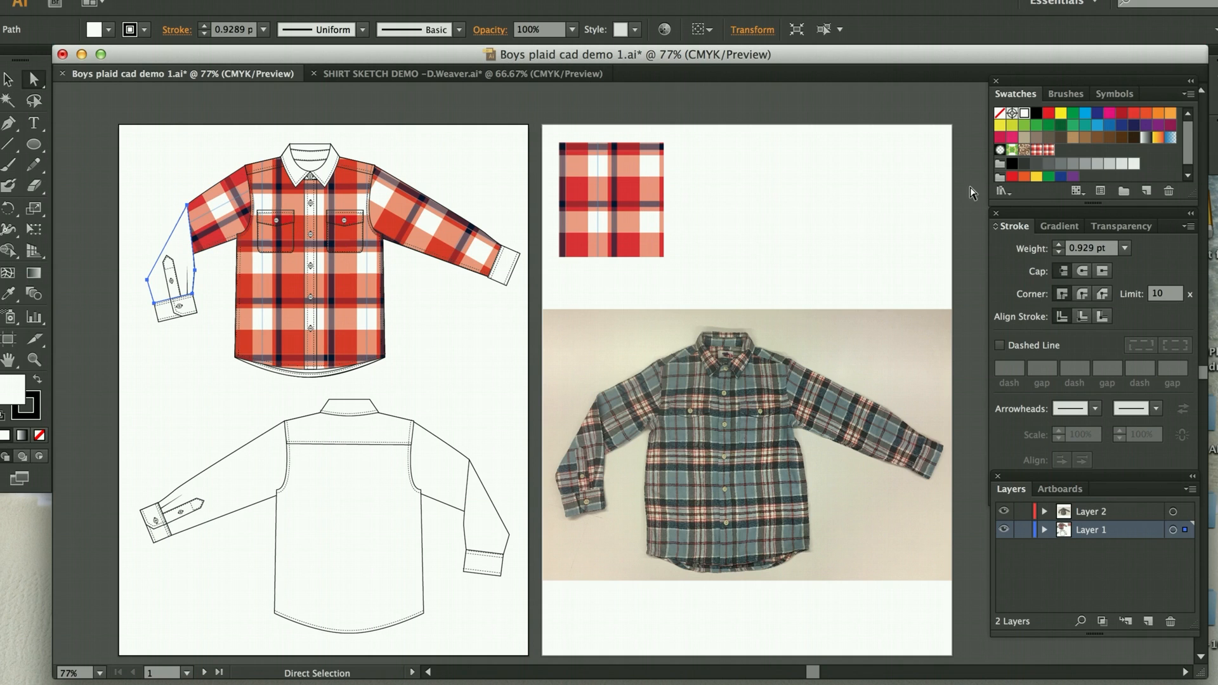
{"action": "left_click", "coordinate": [1048, 152]}
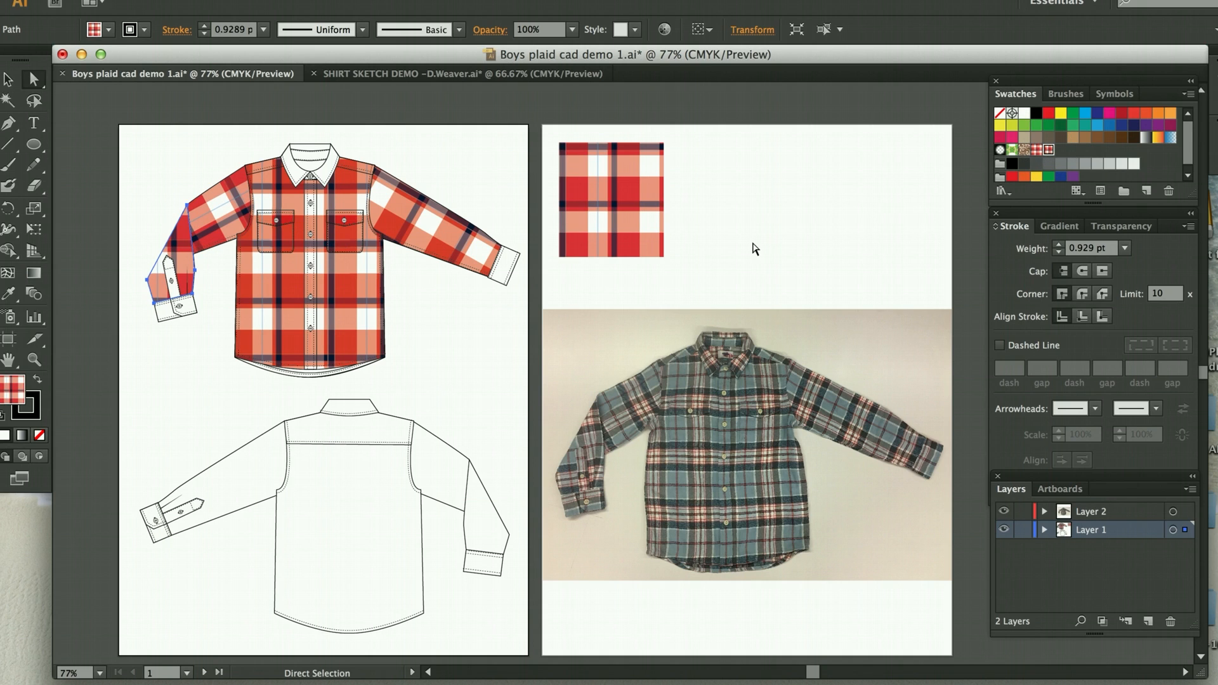
{"action": "key", "text": "r"}
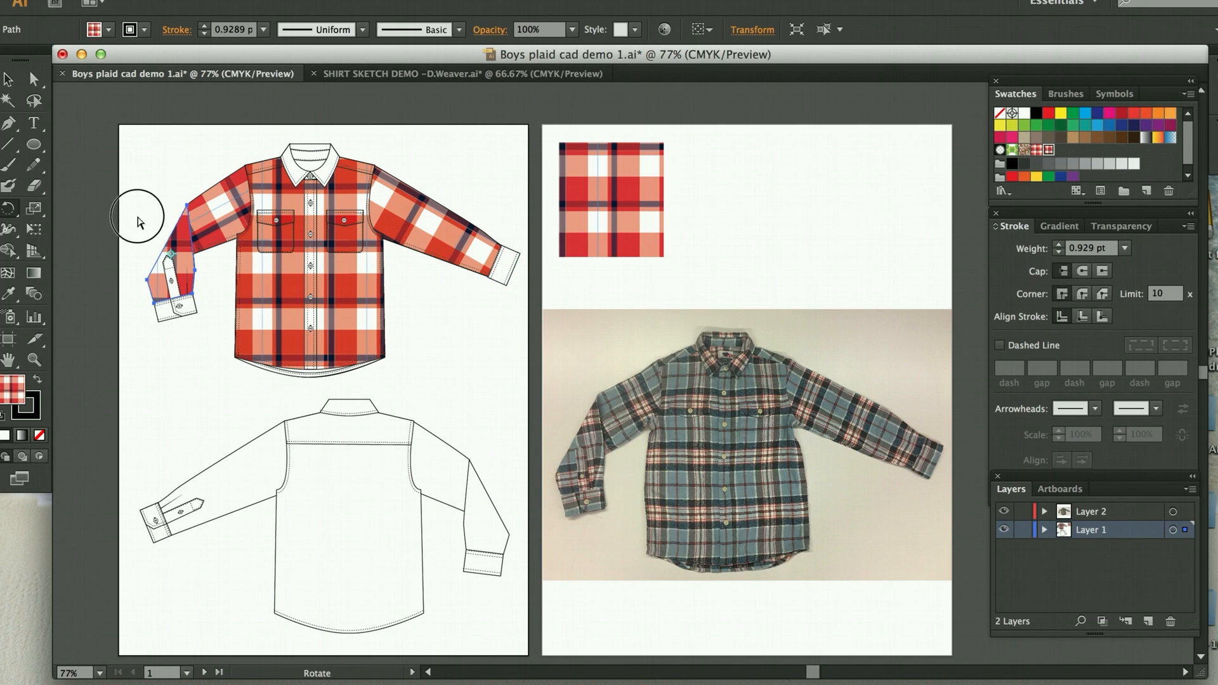
{"action": "left_click_drag", "start_coordinate": [142, 218], "coordinate": [130, 219]}
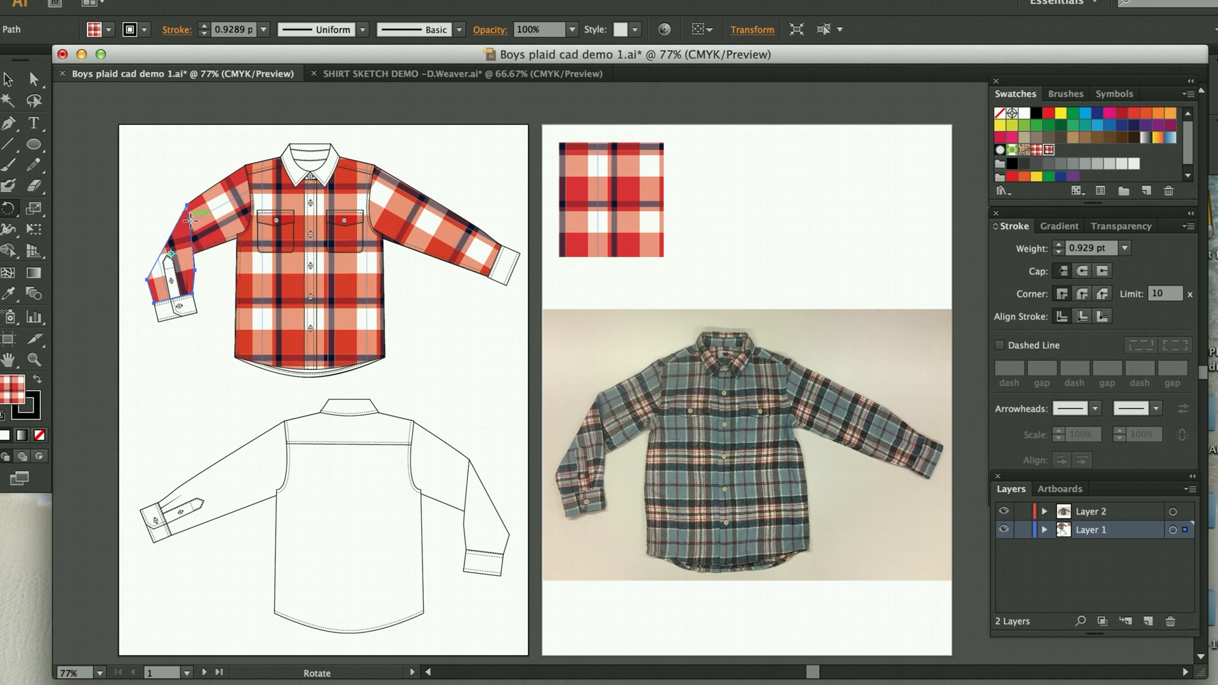
{"action": "left_click", "coordinate": [33, 79]}
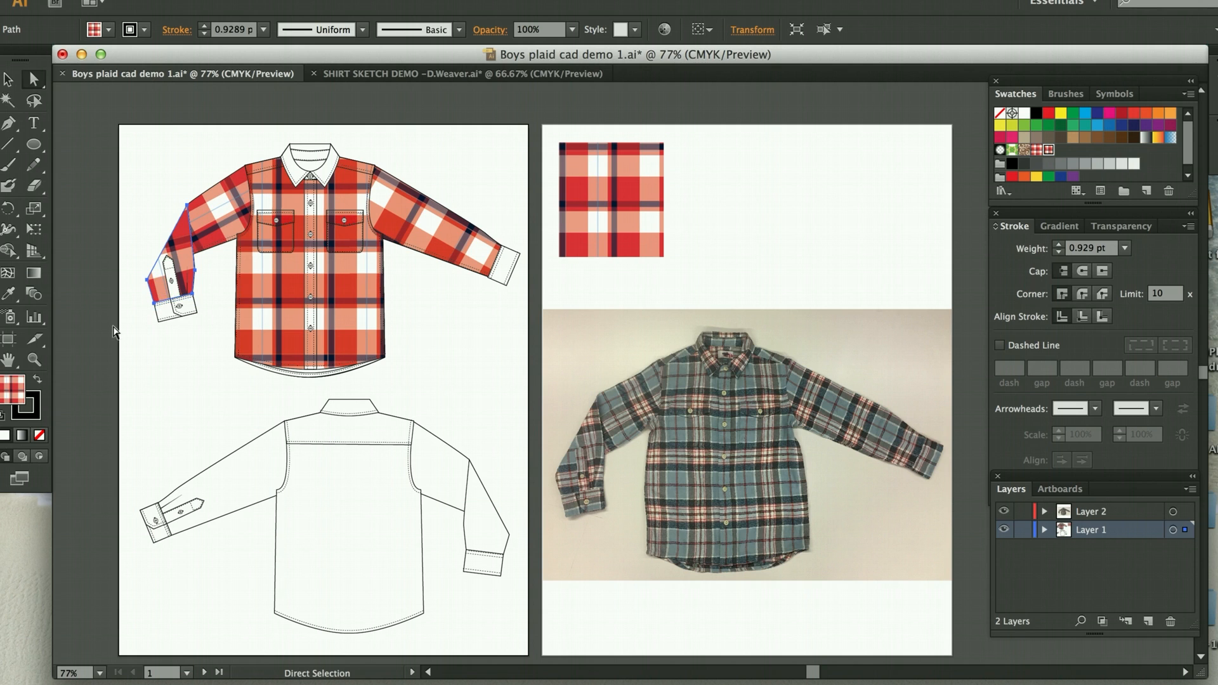
Step: Fill the bent front sleeve's placket with the new red plaid swatch and rotate only the pattern inside it
{"action": "left_click", "coordinate": [33, 360]}
{"action": "left_click", "coordinate": [193, 291]}
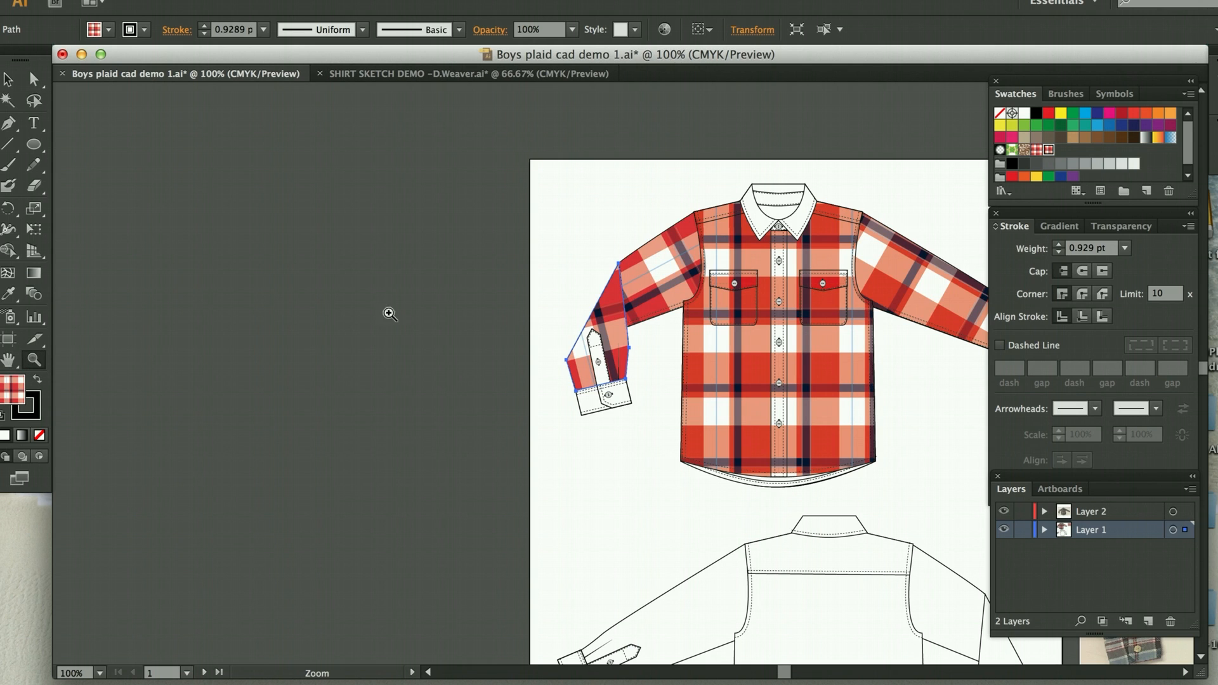
{"action": "scroll", "coordinate": [775, 408], "scroll_direction": "right", "scroll_amount": 6}
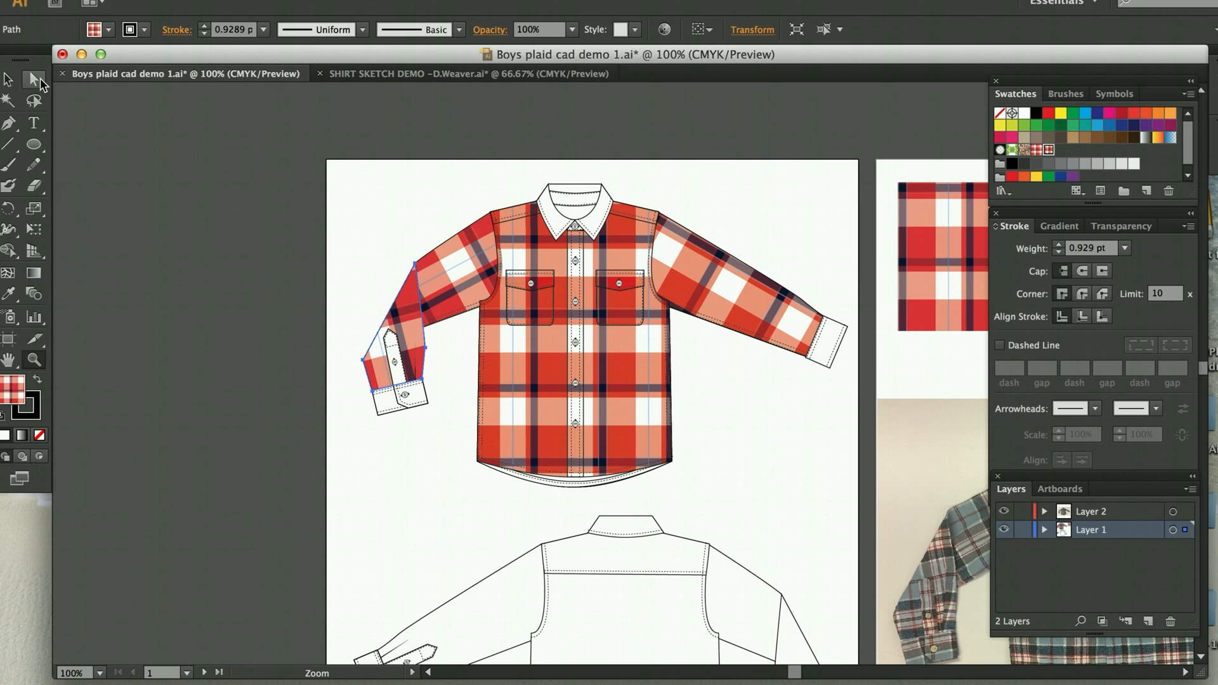
{"action": "left_click", "coordinate": [33, 80]}
{"action": "left_click", "coordinate": [393, 378]}
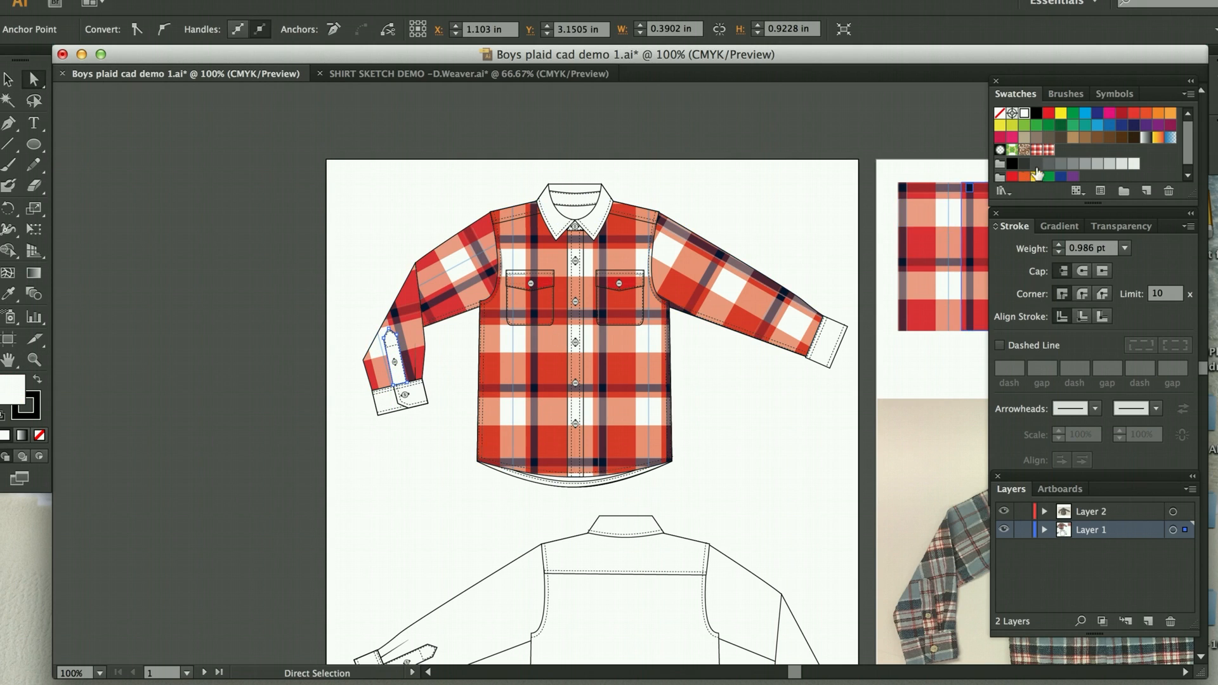
{"action": "left_click", "coordinate": [1048, 150]}
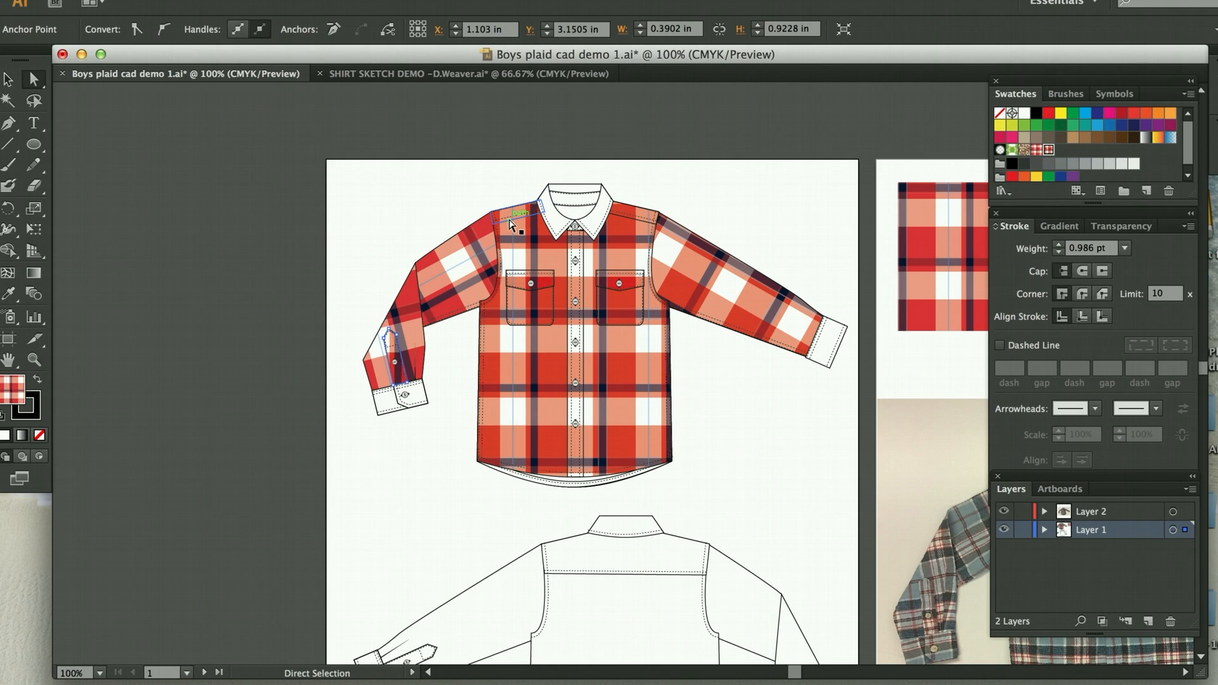
{"action": "key", "text": "r"}
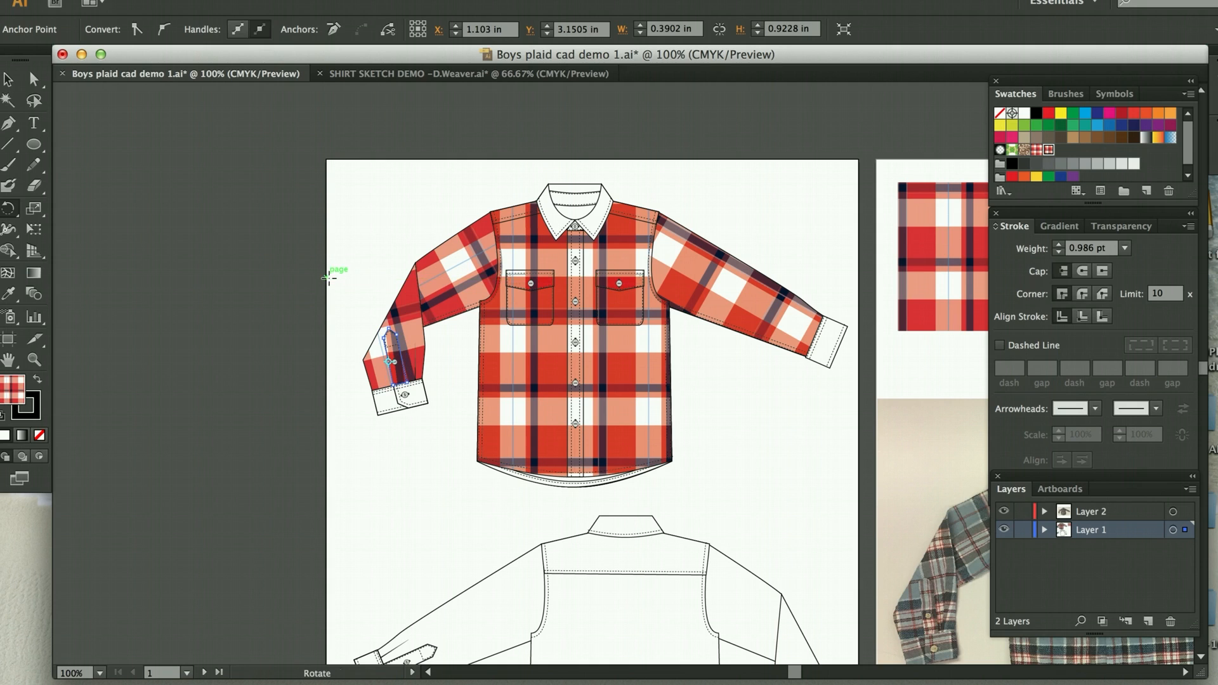
{"action": "left_click_drag", "start_coordinate": [329, 278], "coordinate": [325, 277]}
{"action": "left_click", "coordinate": [340, 284]}
{"action": "left_click", "coordinate": [338, 288]}
{"action": "left_click", "coordinate": [339, 273]}
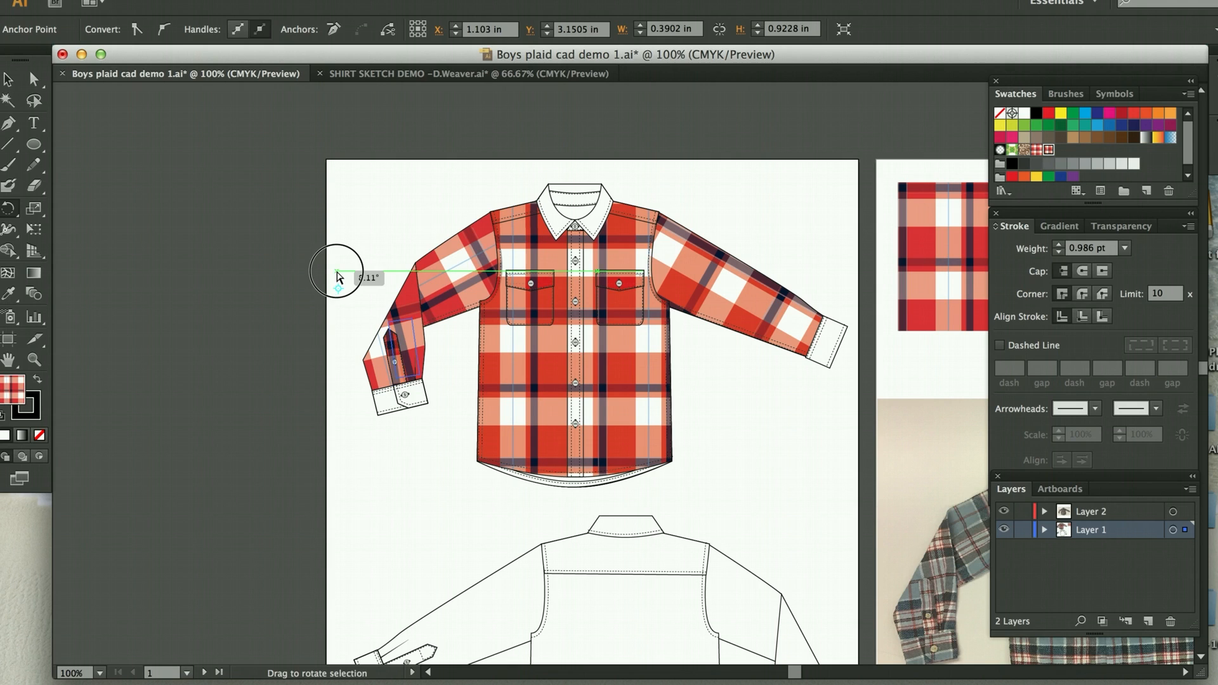
{"action": "left_click_drag", "start_coordinate": [340, 273], "coordinate": [341, 273]}
{"action": "left_click", "coordinate": [32, 84]}
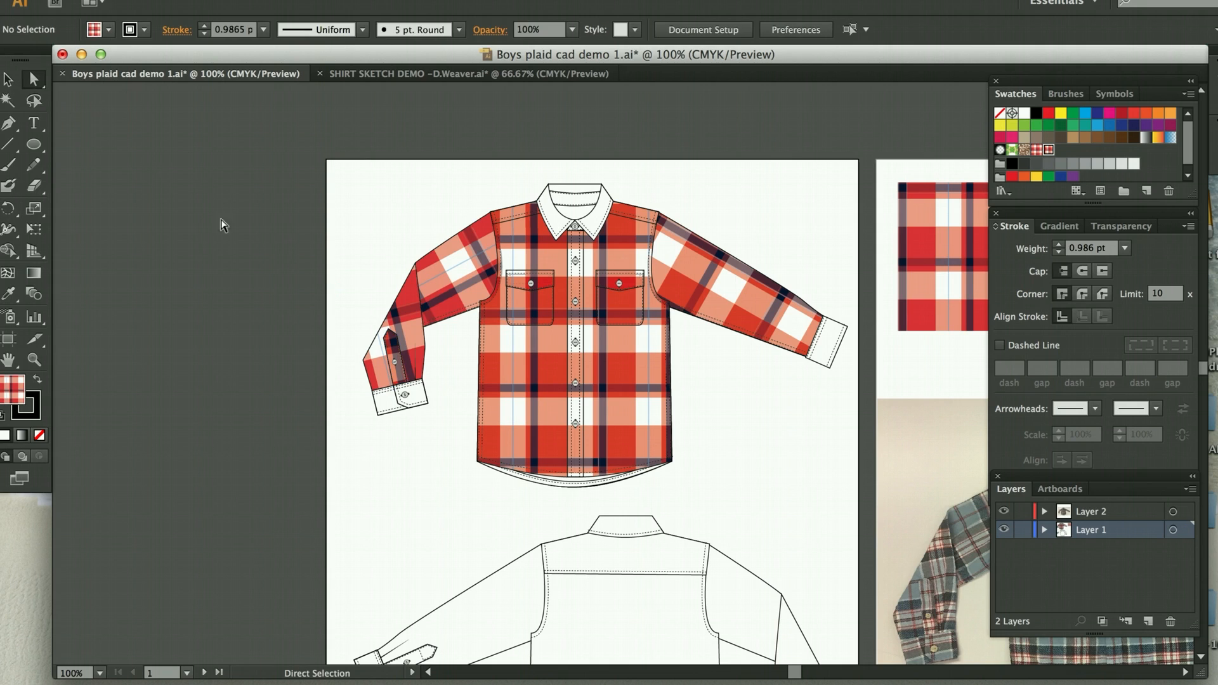
Step: Fill the bent front sleeve's cuff by sampling the rotated plaid from the lower sleeve with the Eyedropper
{"action": "left_click", "coordinate": [389, 404]}
{"action": "left_click", "coordinate": [384, 379], "text": "shift"}
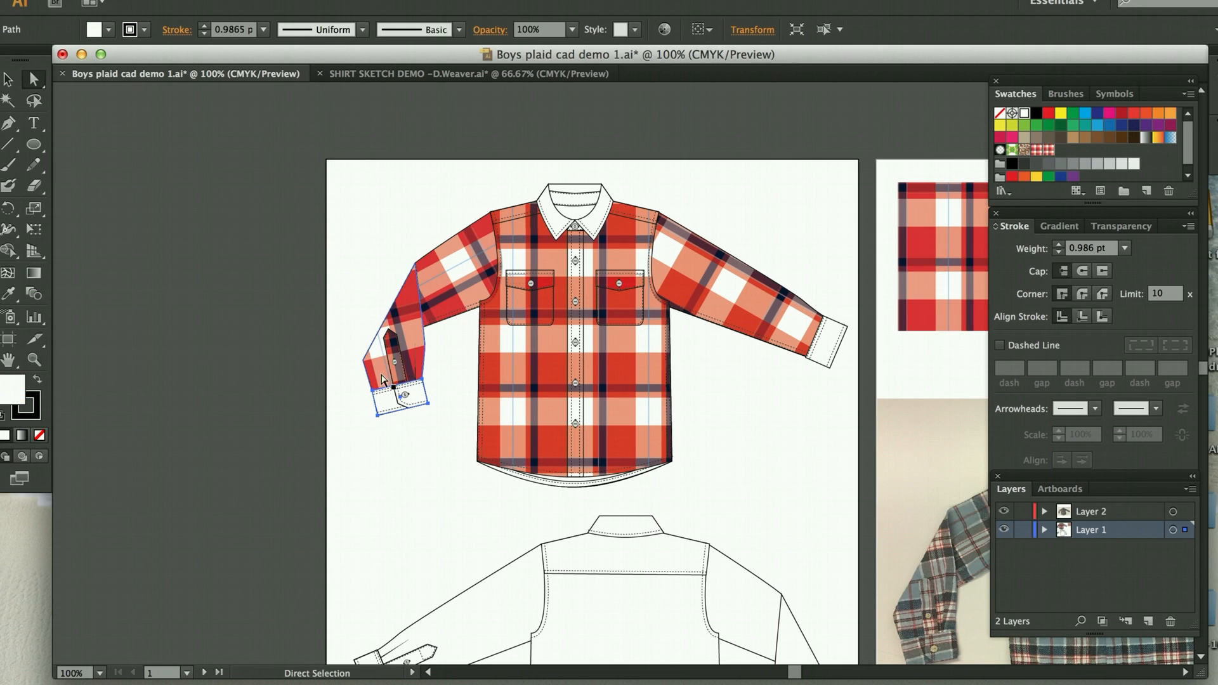
{"action": "key", "text": "i"}
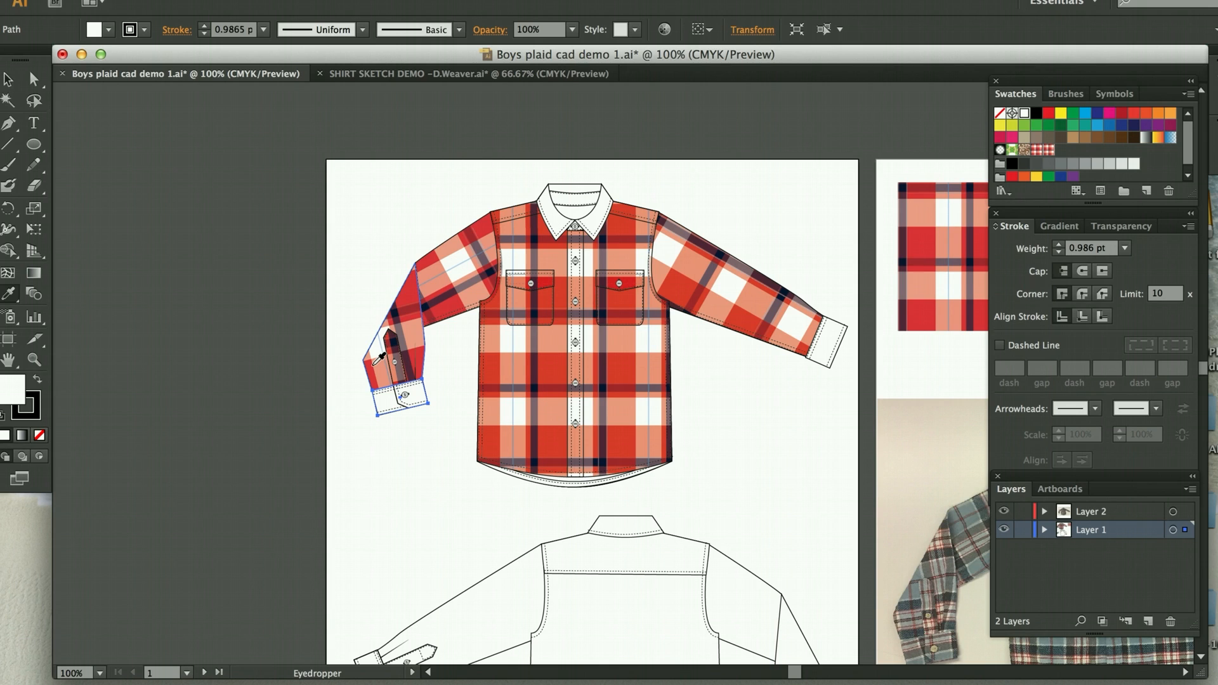
{"action": "left_click", "coordinate": [374, 364]}
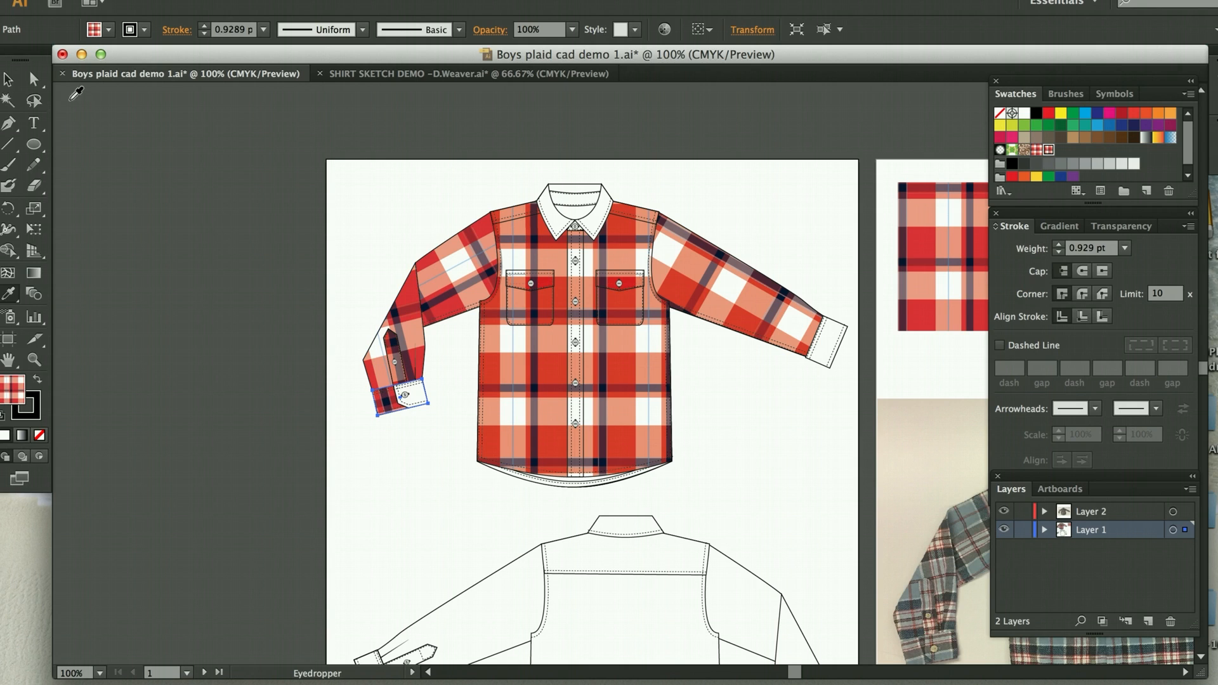
{"action": "left_click", "coordinate": [34, 79]}
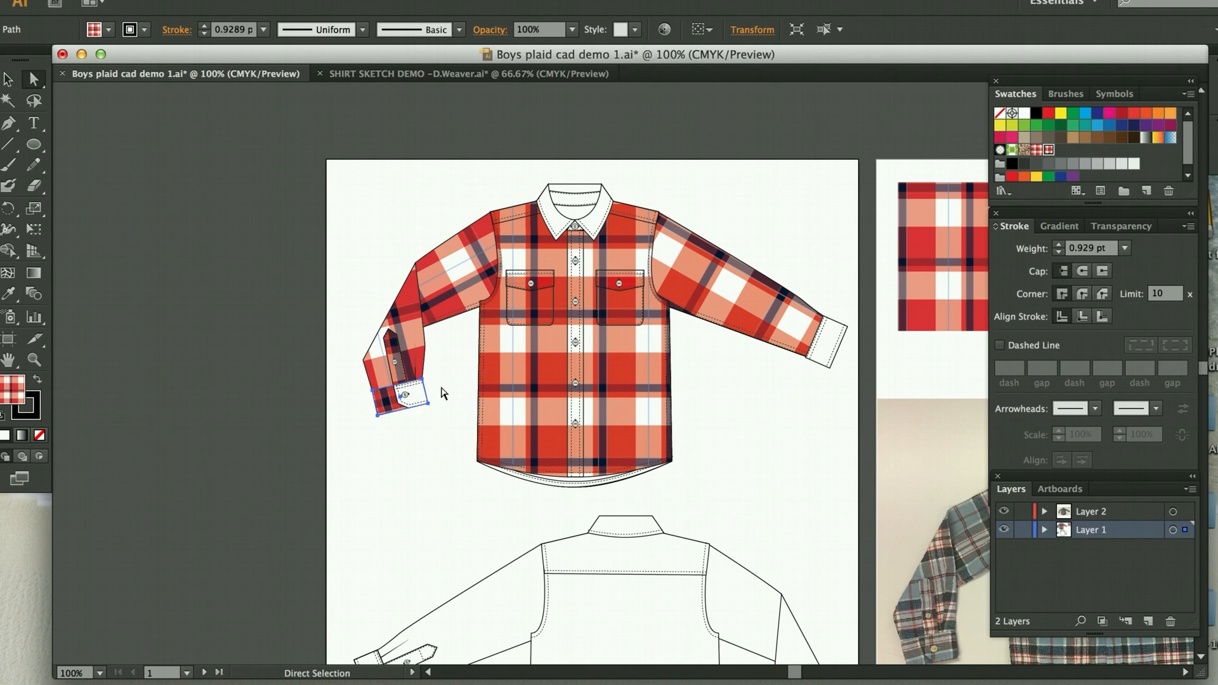
Step: Fill the buttoned overlap piece of the bent sleeve's cuff by sampling the neighbouring plaid with the Eyedropper
{"action": "left_click", "coordinate": [406, 397]}
{"action": "left_click", "coordinate": [423, 398]}
{"action": "left_click", "coordinate": [424, 399]}
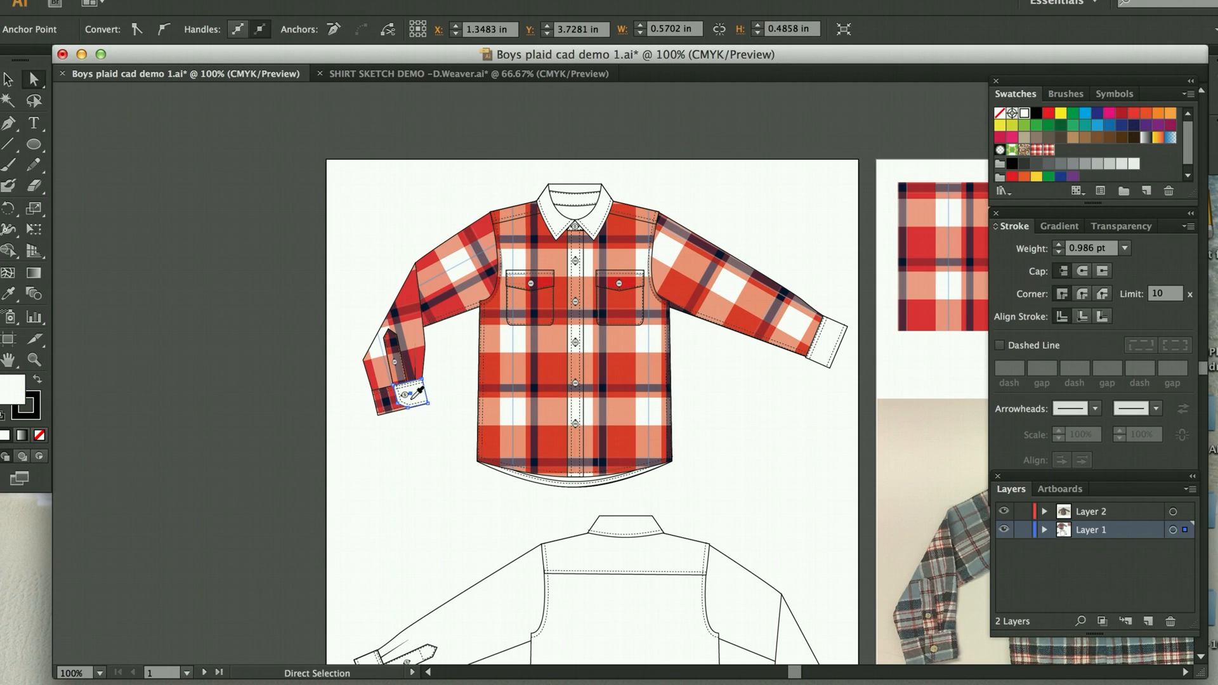
{"action": "key", "text": "i"}
{"action": "left_click", "coordinate": [401, 381]}
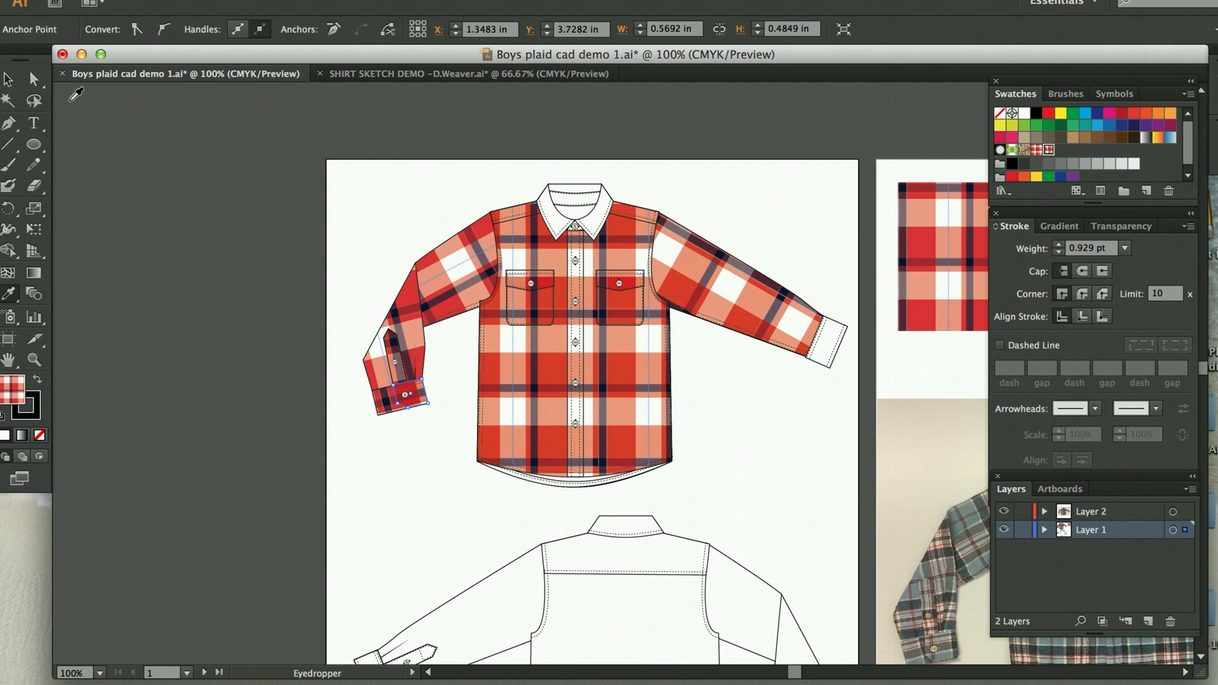
{"action": "left_click", "coordinate": [34, 78]}
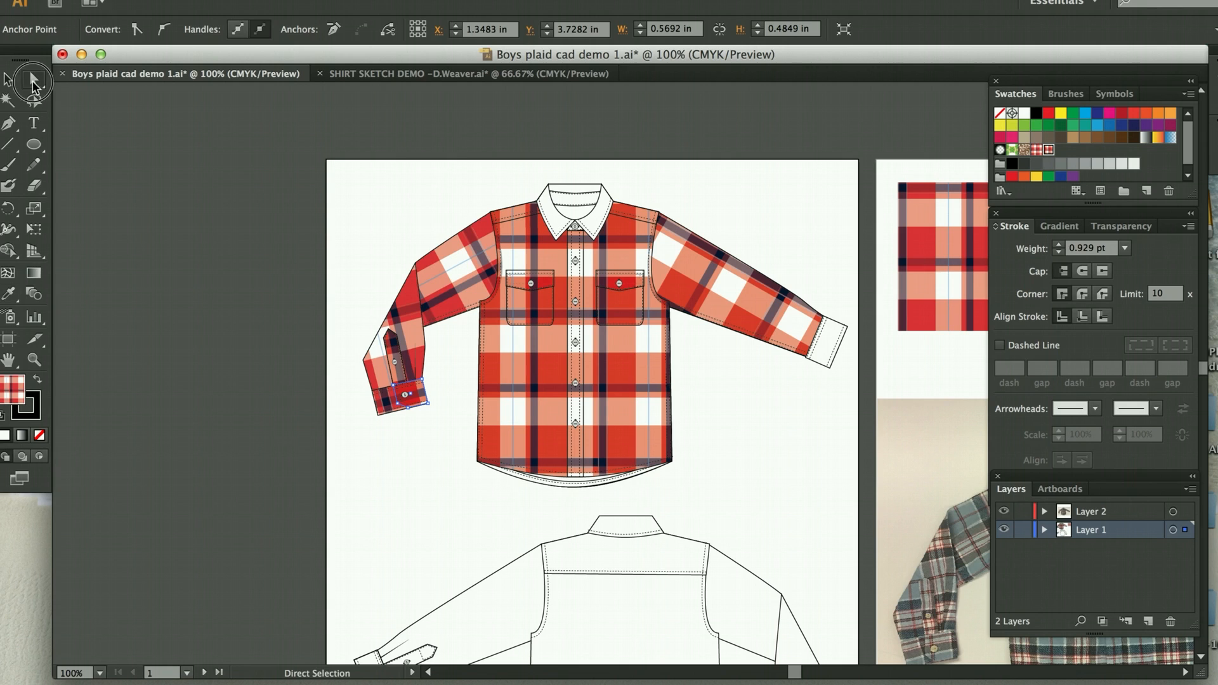
Step: Copy the straight front sleeve's plaid onto its cuff with the Eyedropper and nudge only the pattern upward within the cuff
{"action": "left_click", "coordinate": [832, 338]}
{"action": "key", "text": "i"}
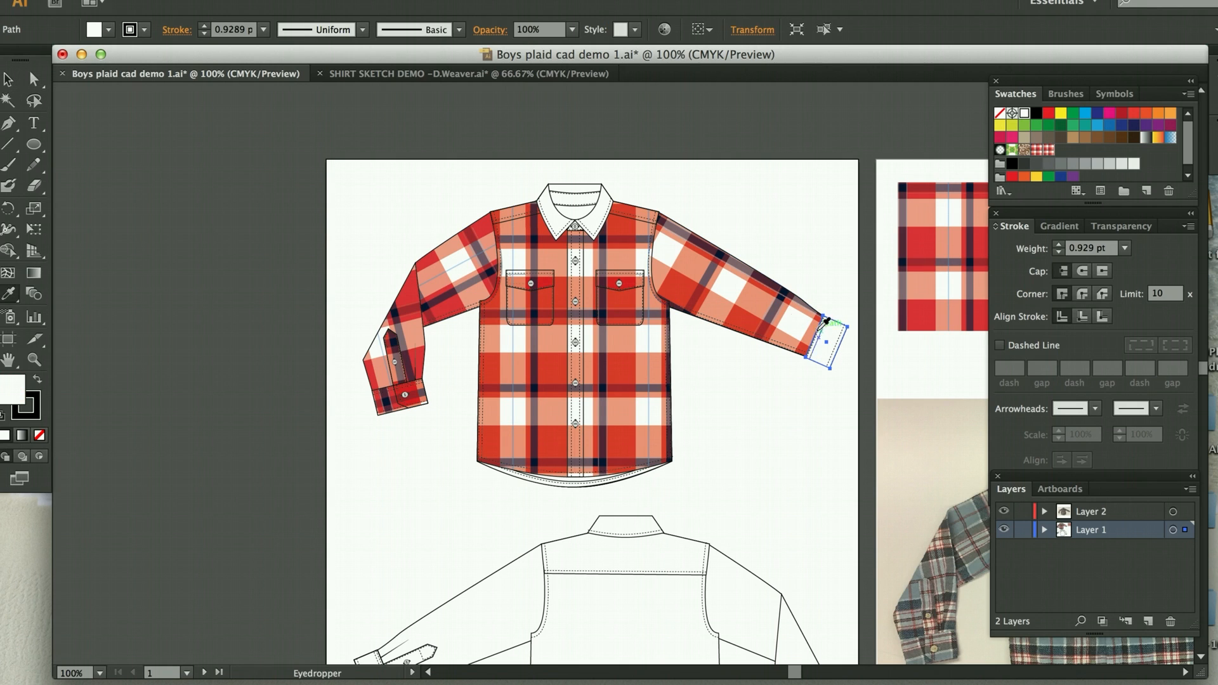
{"action": "left_click", "coordinate": [776, 314]}
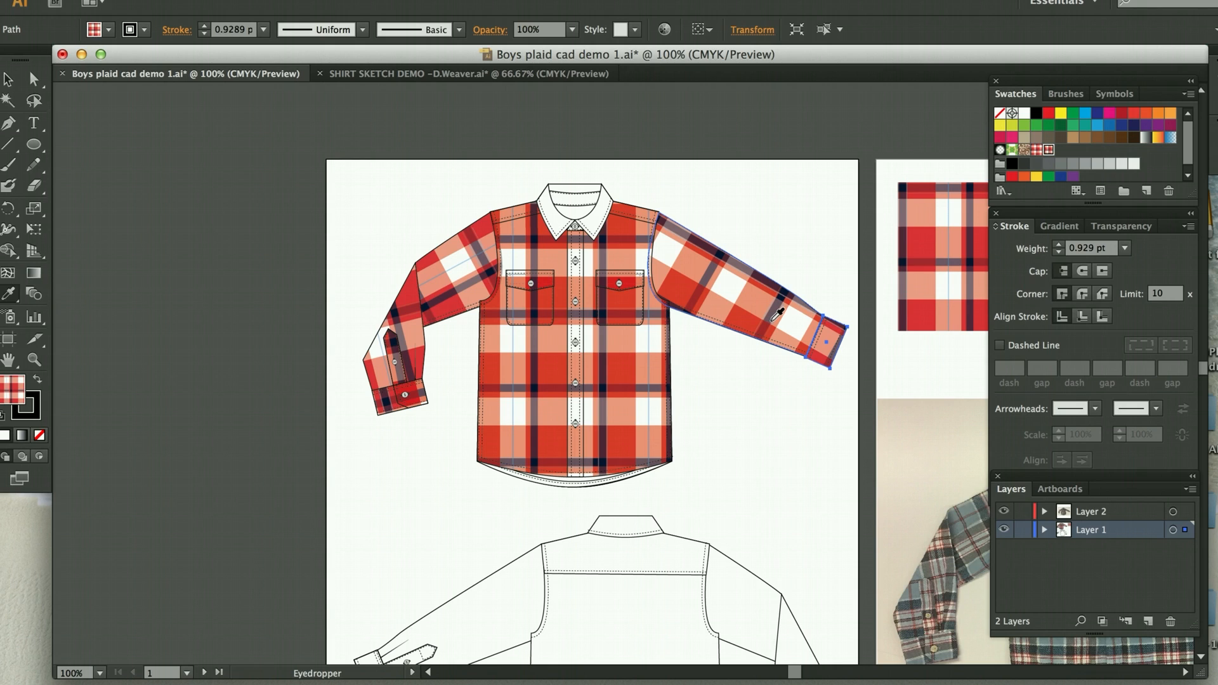
{"action": "key", "text": "grave+Up"}
{"action": "key", "text": "grave+Up"}
{"action": "key", "text": "grave+Up"}
{"action": "key", "text": "grave+Up"}
{"action": "key", "text": "grave+Up"}
{"action": "key", "text": "grave+Up"}
{"action": "key", "text": "grave+Up"}
{"action": "key", "text": "grave+Up"}
{"action": "key", "text": "grave+Up"}
{"action": "key", "text": "grave+Up"}
{"action": "key", "text": "grave+Up"}
{"action": "key", "text": "grave+Up"}
{"action": "key", "text": "grave+Up"}
{"action": "key", "text": "grave+Up"}
{"action": "key", "text": "grave+Up"}
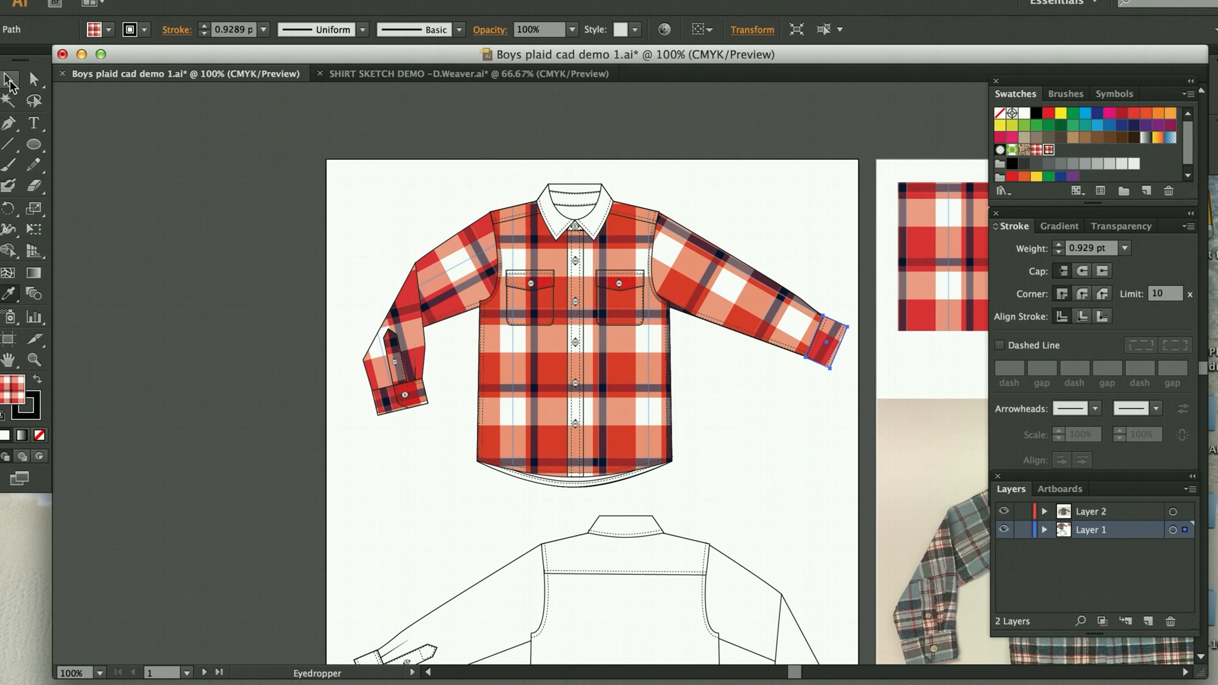
Step: Rotate only the plaid pattern inside the straight sleeve's cuff to follow the cuff's angle, then deselect it
{"action": "key", "text": "r"}
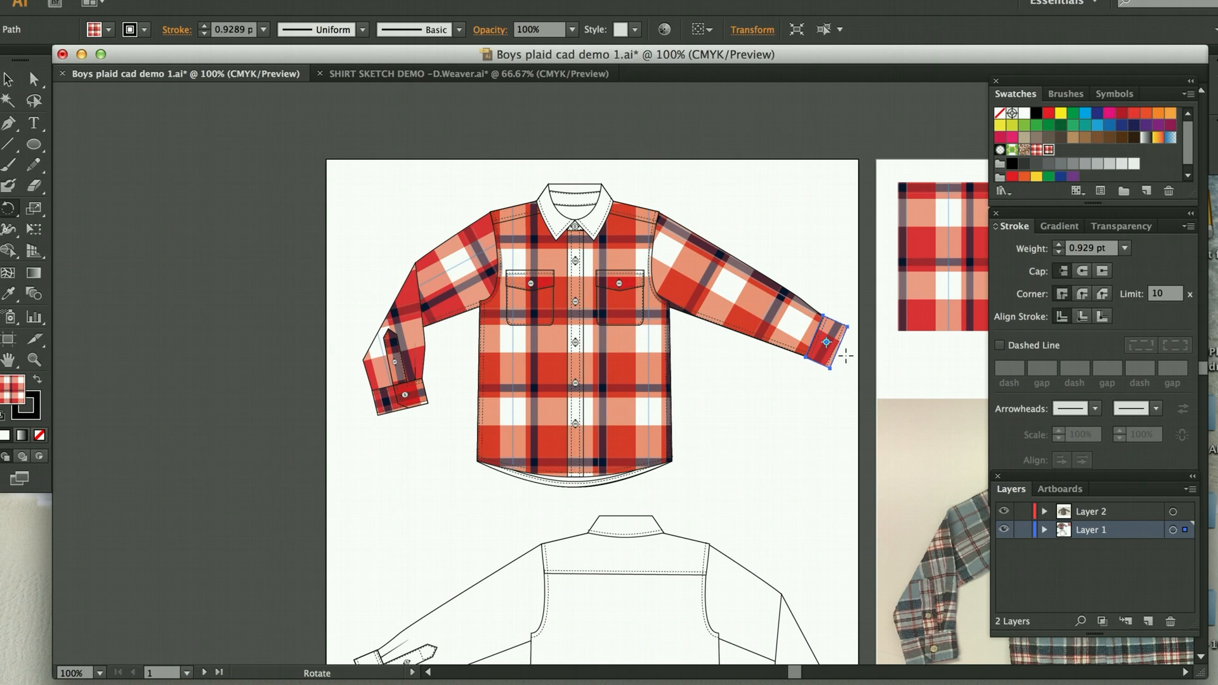
{"action": "left_click_drag", "start_coordinate": [846, 356], "coordinate": [850, 393]}
{"action": "left_click_drag", "start_coordinate": [829, 280], "coordinate": [828, 285]}
{"action": "left_click", "coordinate": [34, 79]}
{"action": "left_click", "coordinate": [101, 96]}
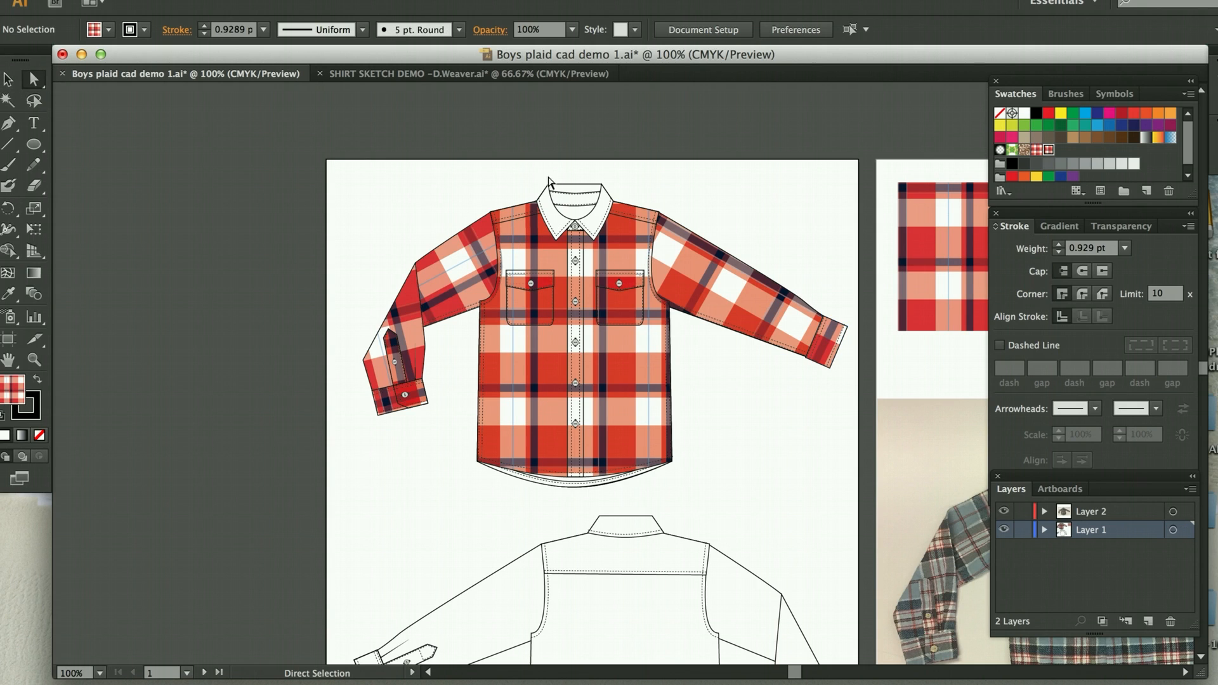
Step: Fill the front collar leaf on the bent sleeve's side with the new red plaid and rotate only its pattern to follow the collar's slant
{"action": "left_click", "coordinate": [556, 215]}
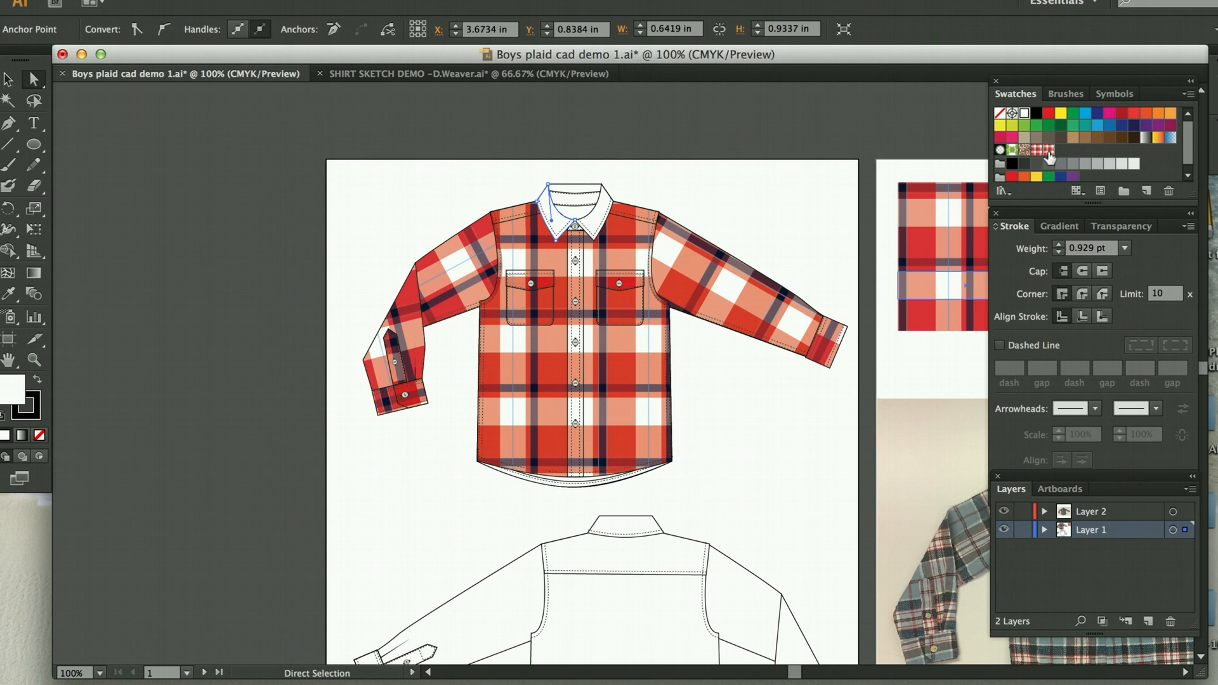
{"action": "left_click", "coordinate": [1049, 149]}
{"action": "scroll", "coordinate": [914, 356], "scroll_direction": "right", "scroll_amount": 3}
{"action": "scroll", "coordinate": [914, 379], "scroll_direction": "right", "scroll_amount": 6}
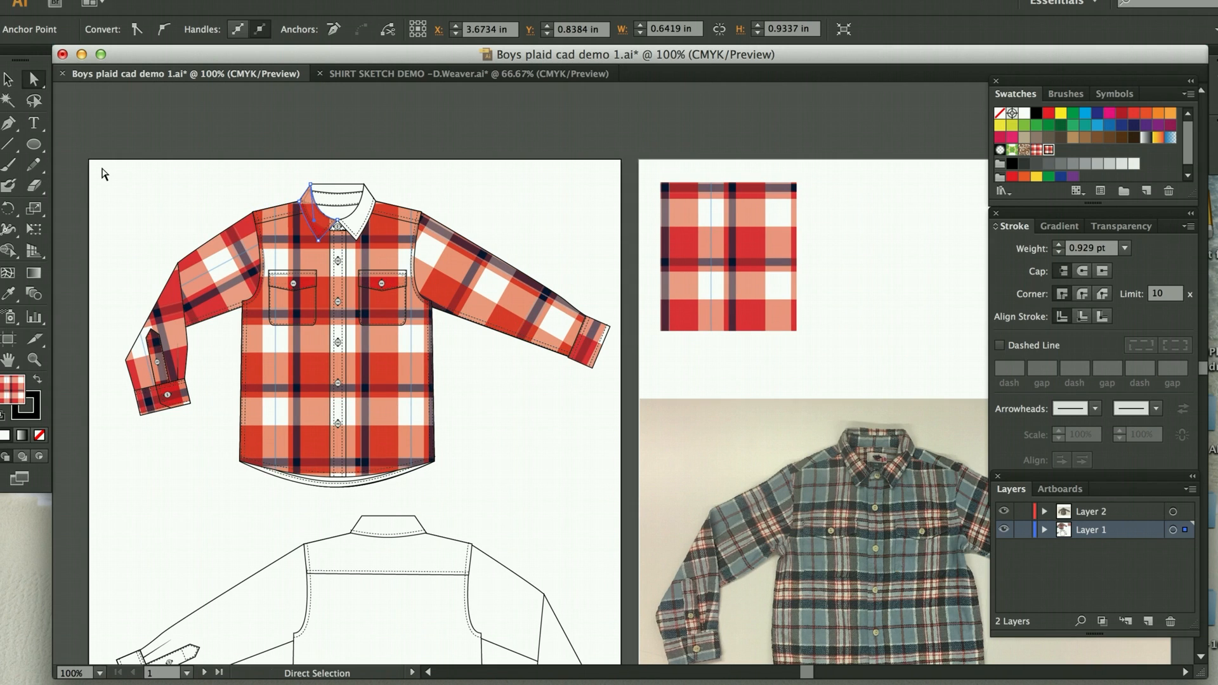
{"action": "key", "text": "r"}
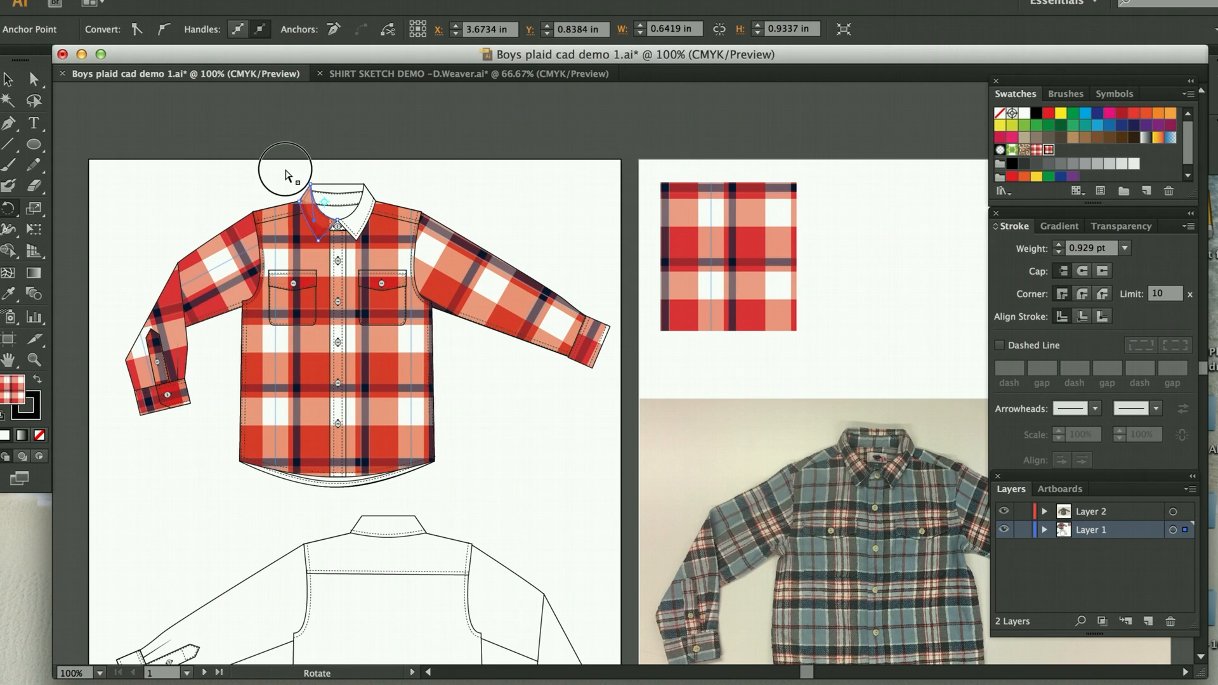
{"action": "left_click_drag", "start_coordinate": [276, 172], "coordinate": [268, 165]}
{"action": "left_click_drag", "start_coordinate": [264, 176], "coordinate": [263, 171]}
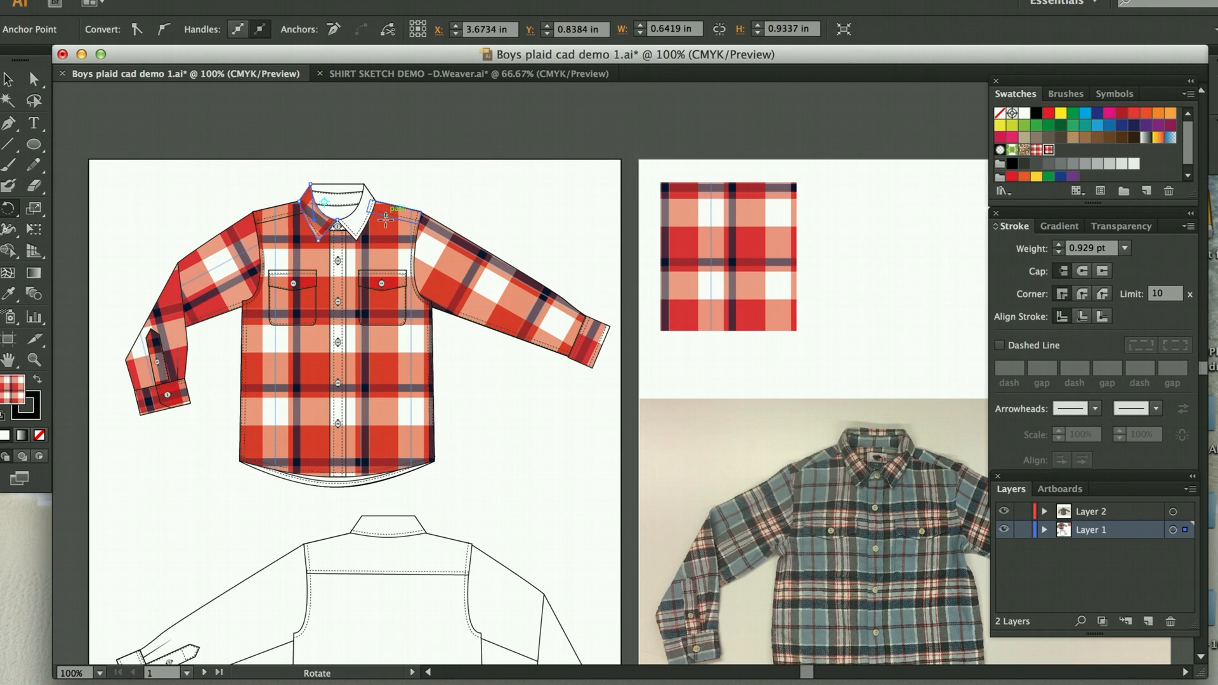
{"action": "left_click", "coordinate": [34, 79]}
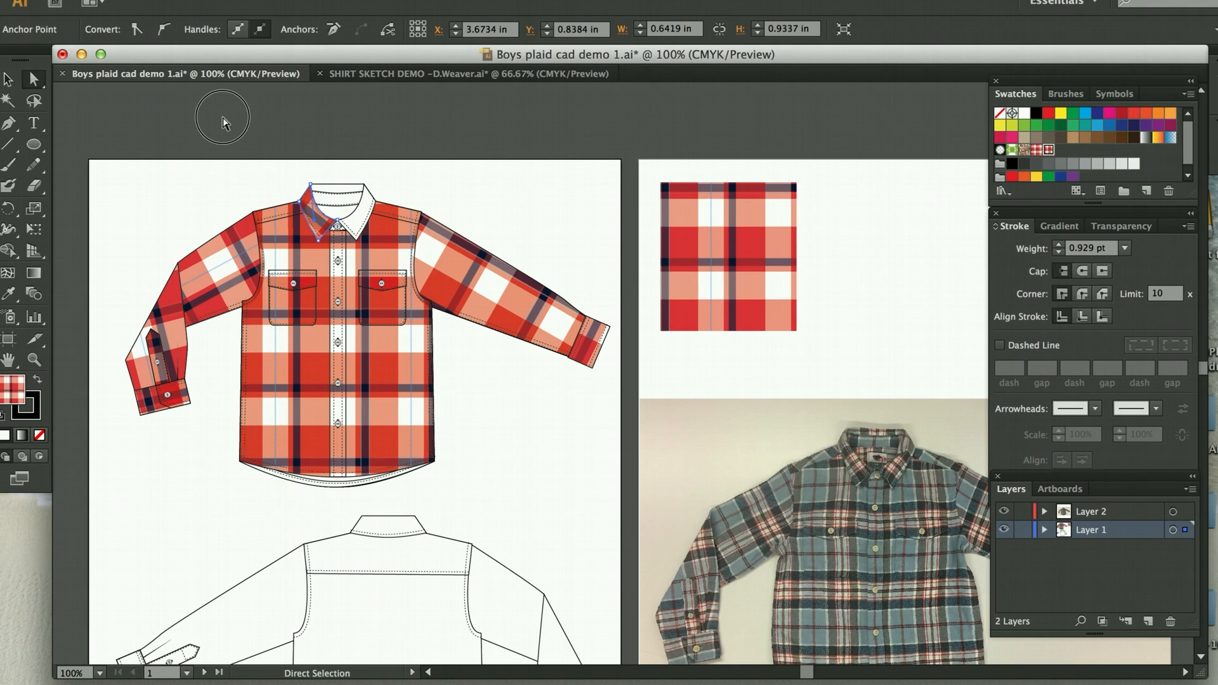
Step: Fill the front collar leaf on the straight sleeve's side with the new red plaid and rotate only the pattern to follow its slant
{"action": "left_click_drag", "start_coordinate": [359, 220], "coordinate": [363, 222]}
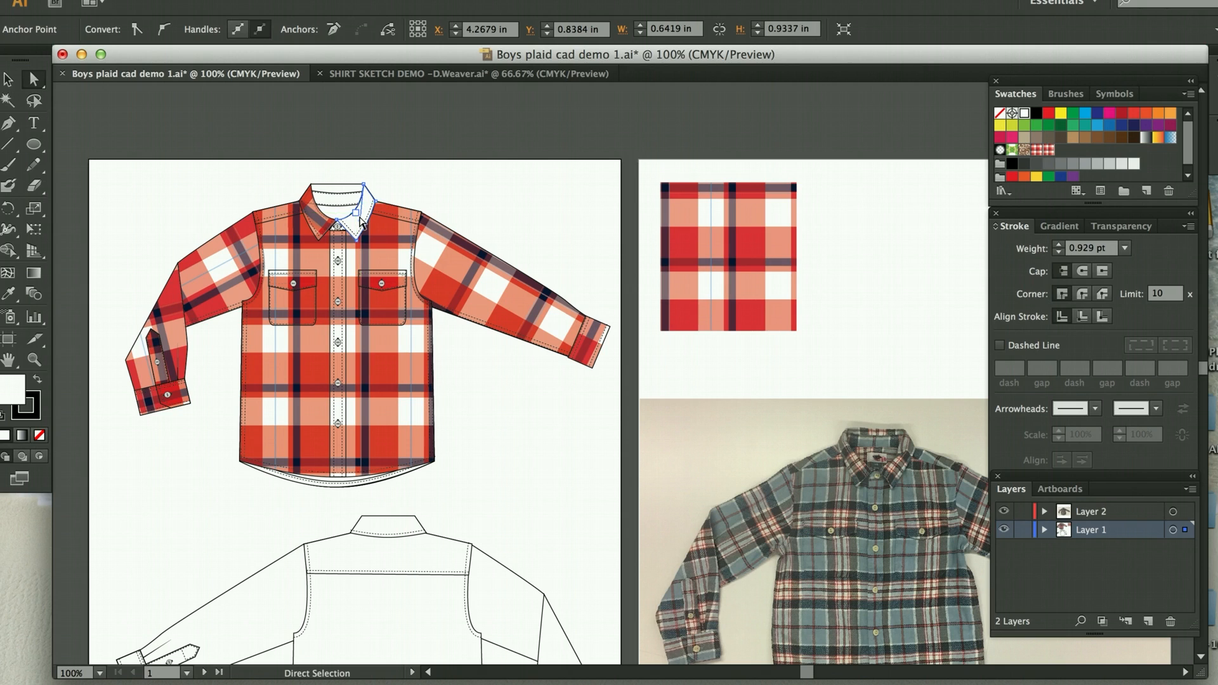
{"action": "left_click", "coordinate": [1046, 152]}
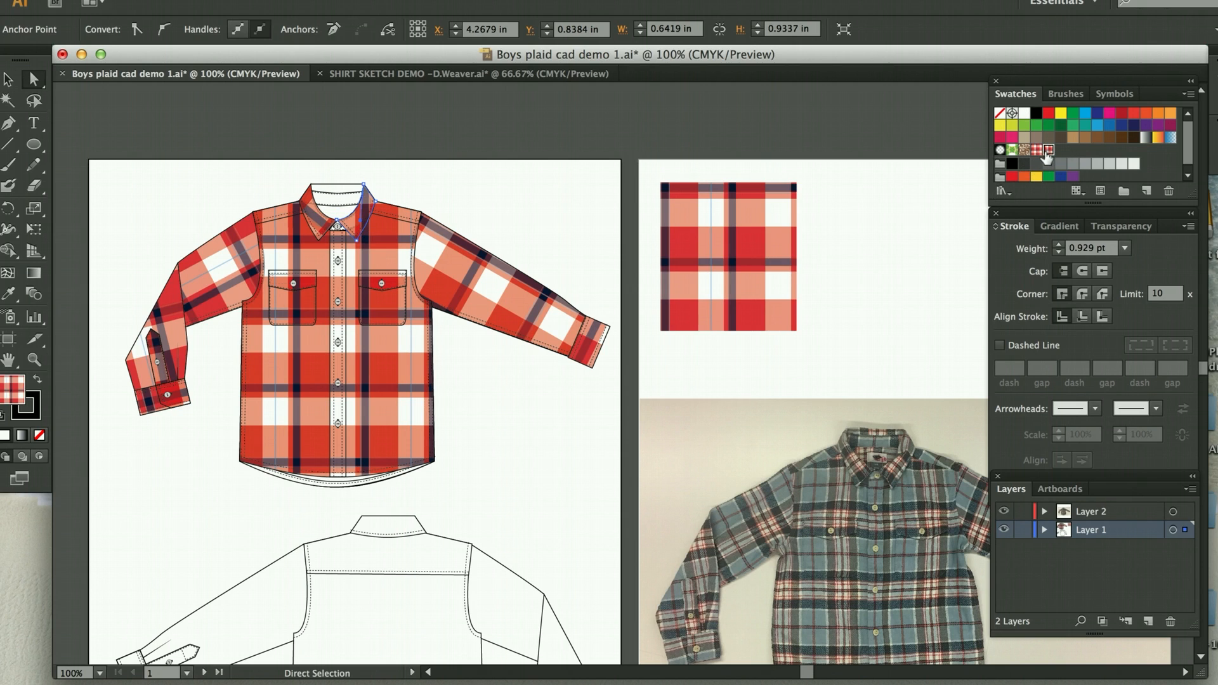
{"action": "key", "text": "r"}
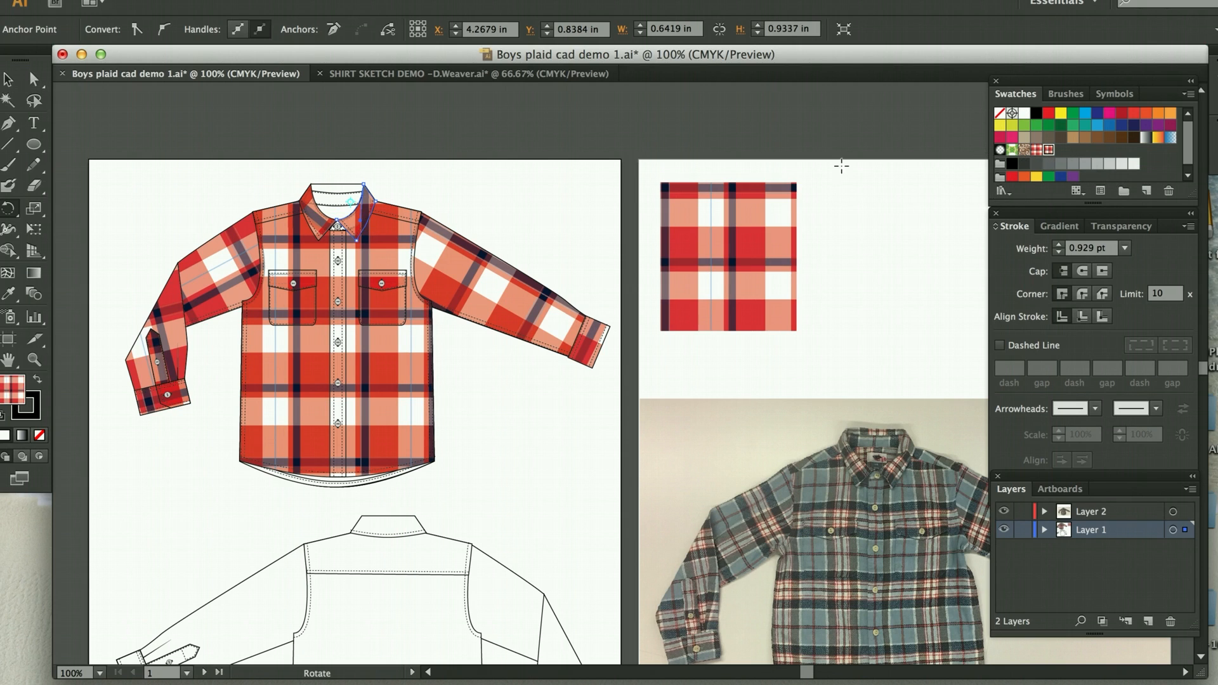
{"action": "mouse_move", "coordinate": [404, 159]}
{"action": "left_mouse_down"}
{"action": "mouse_move", "coordinate": [421, 171]}
{"action": "mouse_move", "coordinate": [411, 146]}
{"action": "left_mouse_up"}
{"action": "left_click", "coordinate": [34, 78]}
{"action": "left_click", "coordinate": [582, 241]}
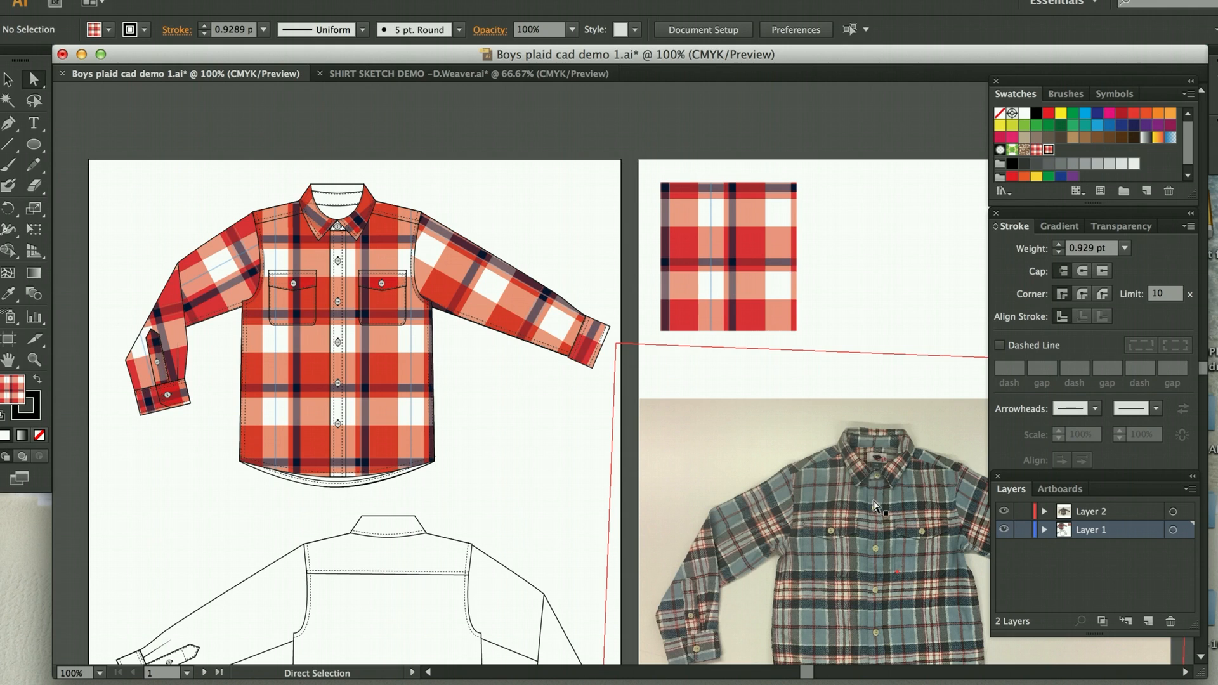
Step: Fill the upper back piece of the front sketch's collar by sampling the plaid from the shirt body with the Eyedropper
{"action": "left_click", "coordinate": [338, 189]}
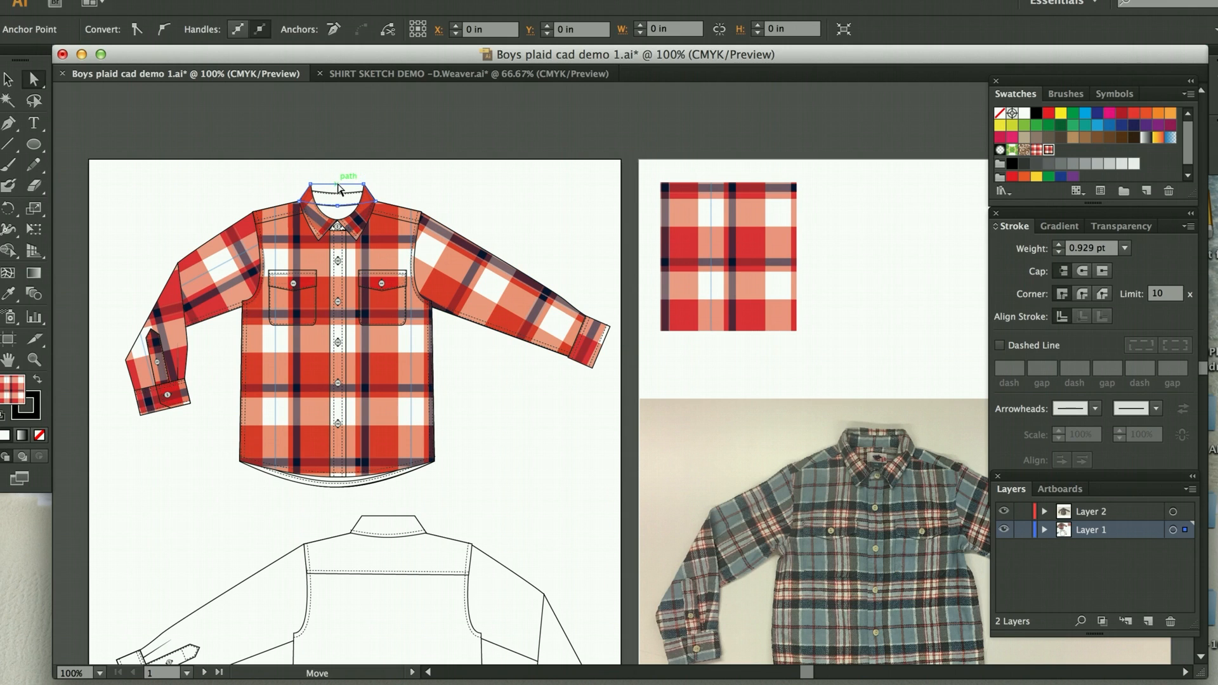
{"action": "key", "text": "i"}
{"action": "left_click", "coordinate": [389, 249]}
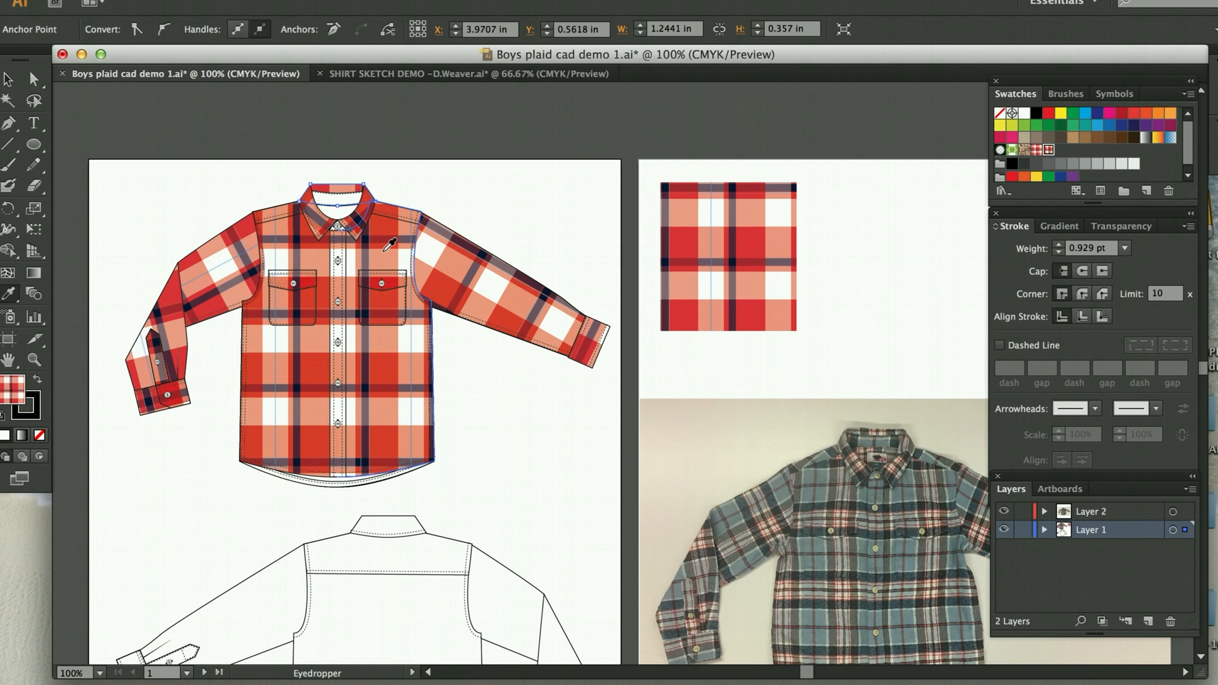
Step: Fill the white inner collar band under the front sketch's upper back collar with New Pattern Swatch 4, then deselect it
{"action": "key", "text": "a"}
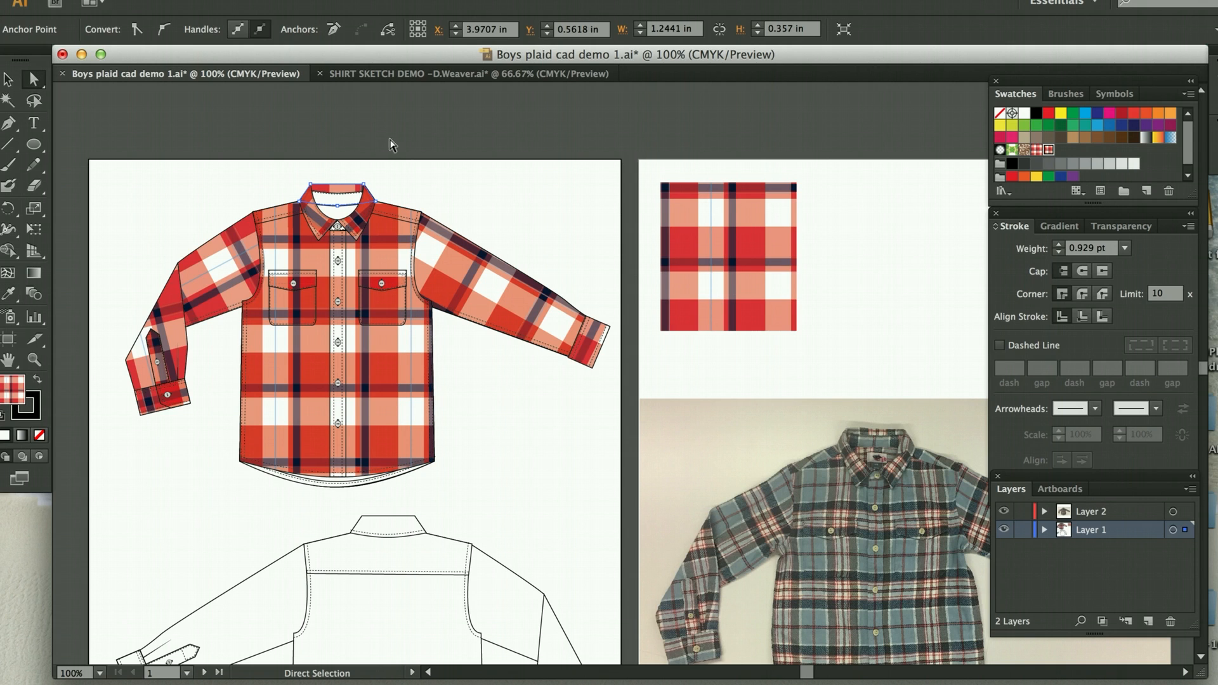
{"action": "left_click", "coordinate": [392, 146]}
{"action": "left_click", "coordinate": [39, 361]}
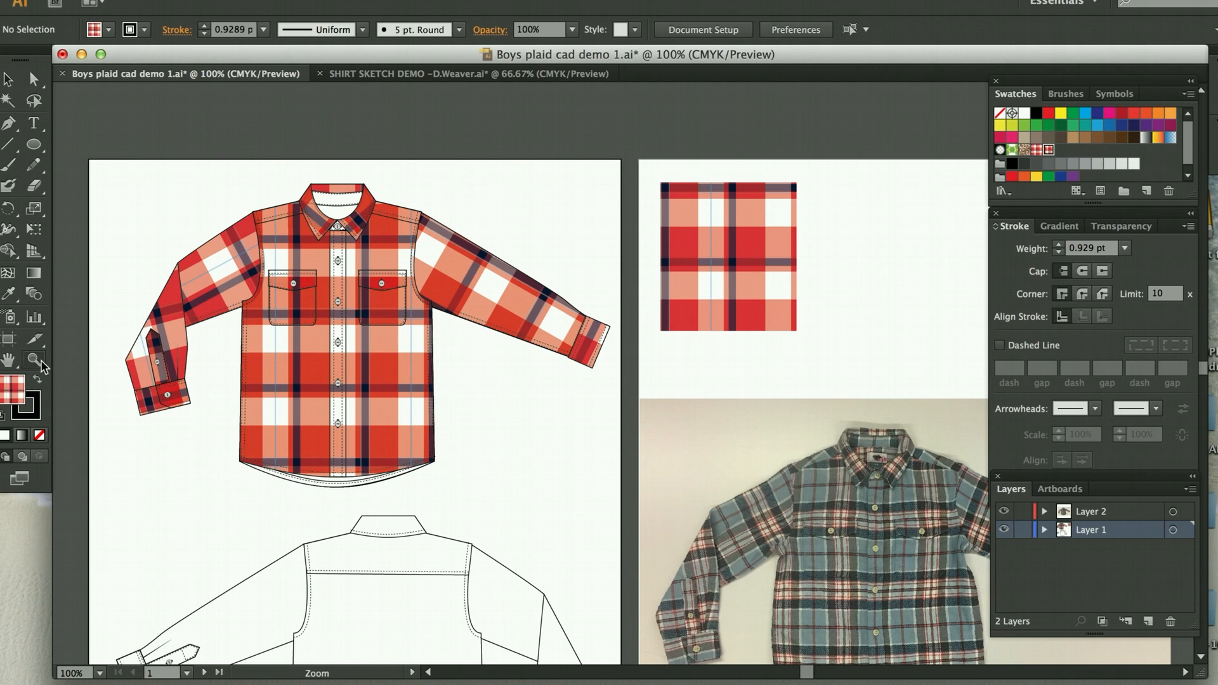
{"action": "left_click", "coordinate": [389, 222]}
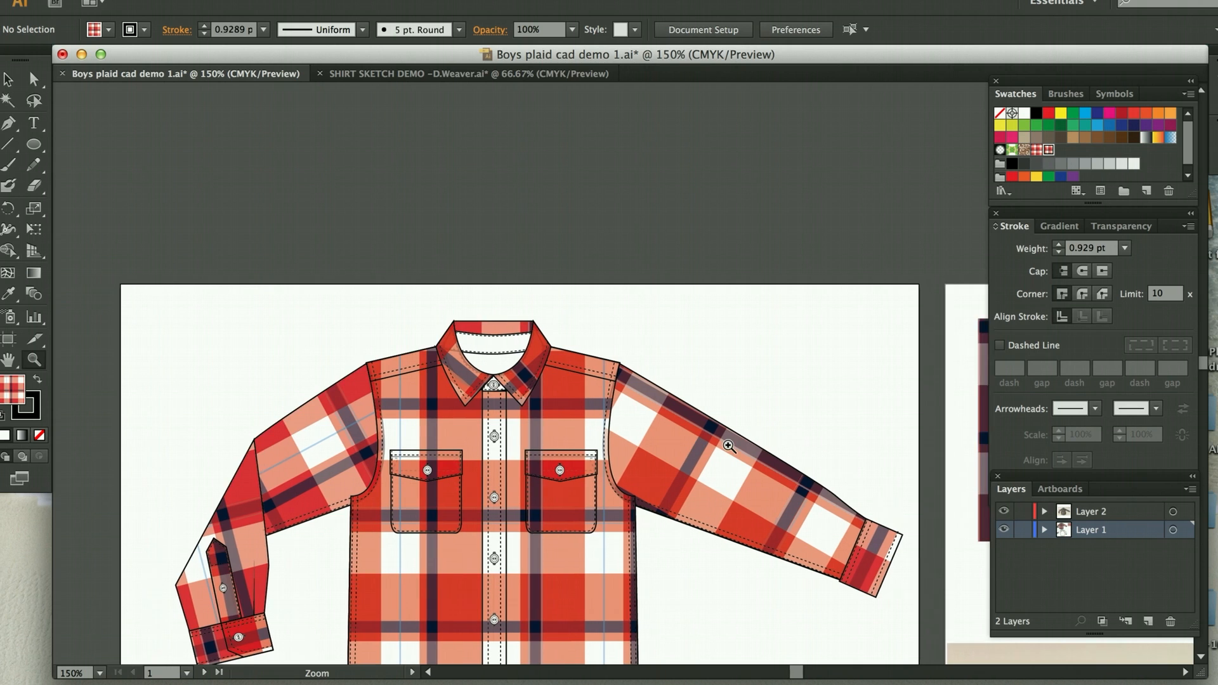
{"action": "scroll", "coordinate": [728, 446], "scroll_direction": "right", "scroll_amount": 10}
{"action": "scroll", "coordinate": [729, 446], "scroll_direction": "down", "scroll_amount": 5}
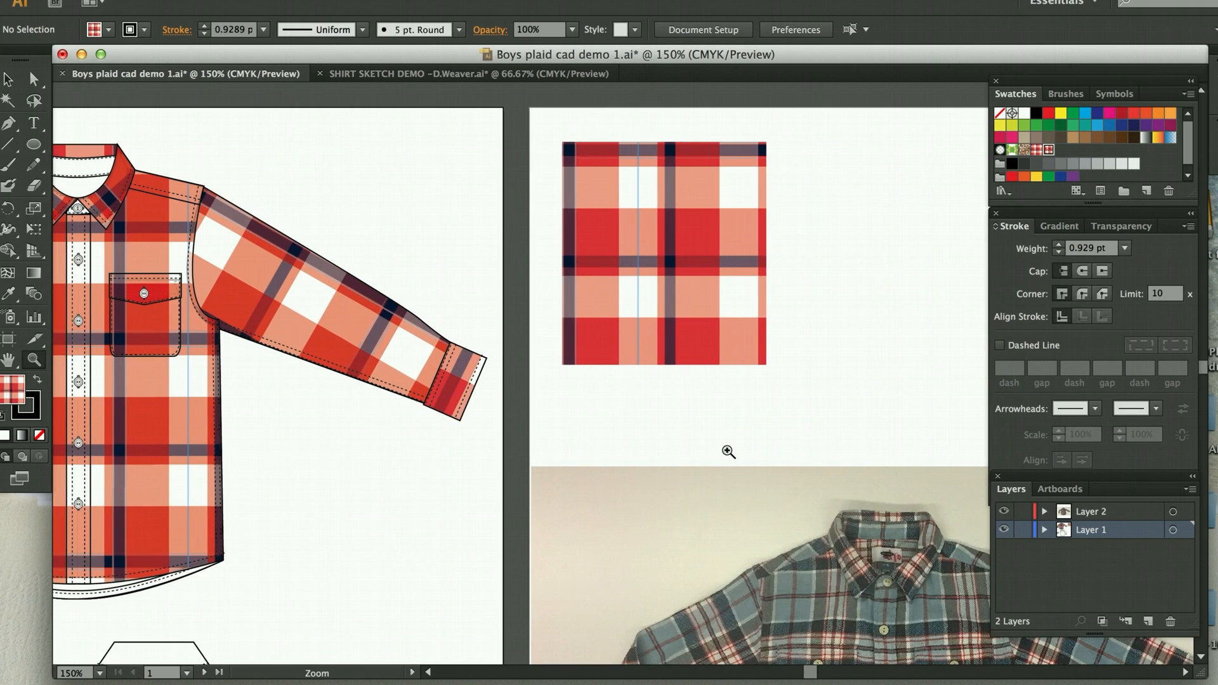
{"action": "scroll", "coordinate": [615, 405], "scroll_direction": "left", "scroll_amount": 5}
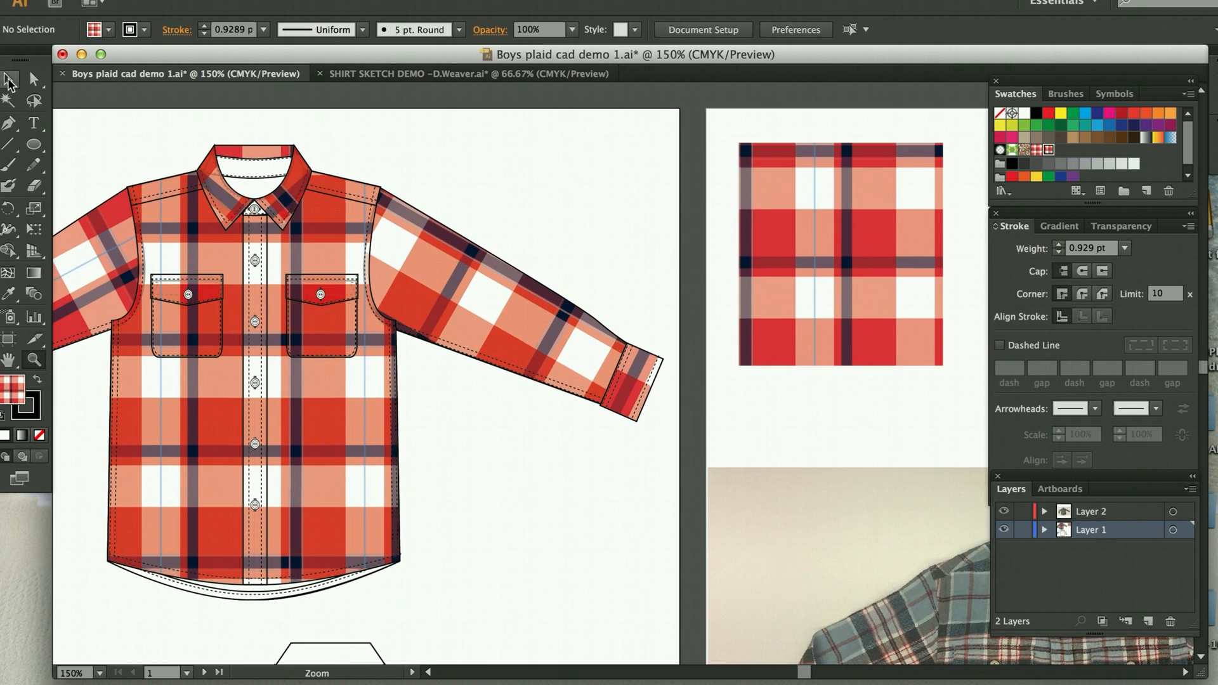
{"action": "left_click", "coordinate": [34, 79]}
{"action": "left_click", "coordinate": [260, 177]}
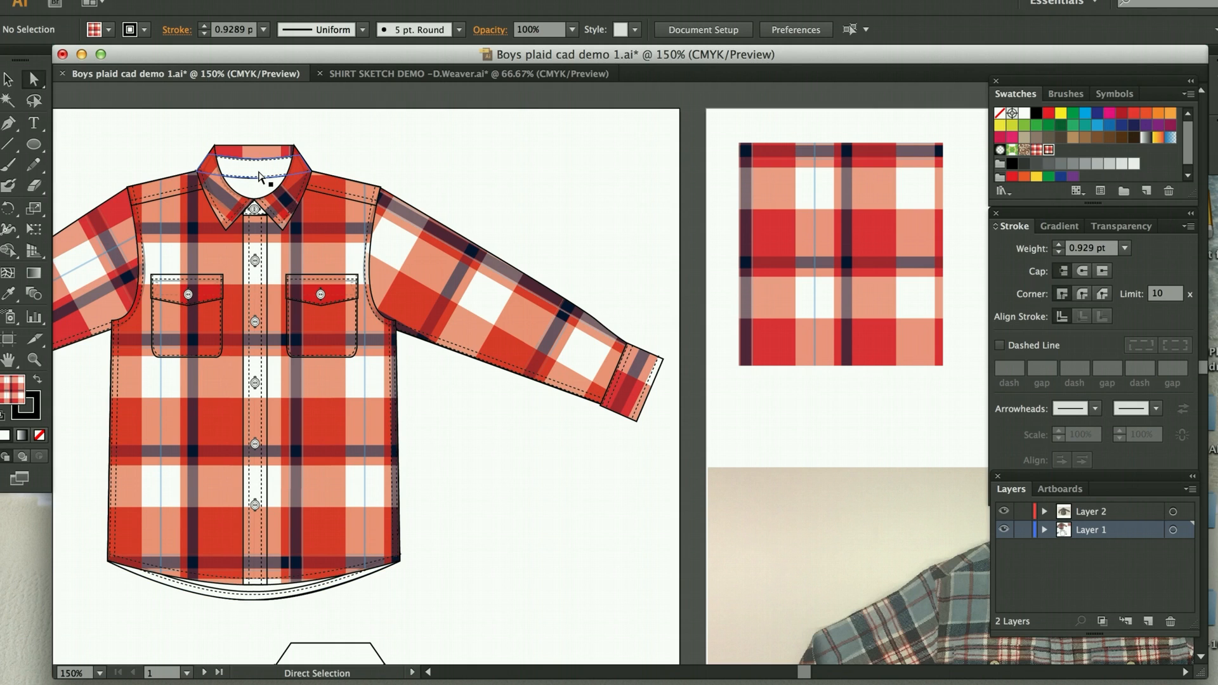
{"action": "left_click", "coordinate": [260, 176]}
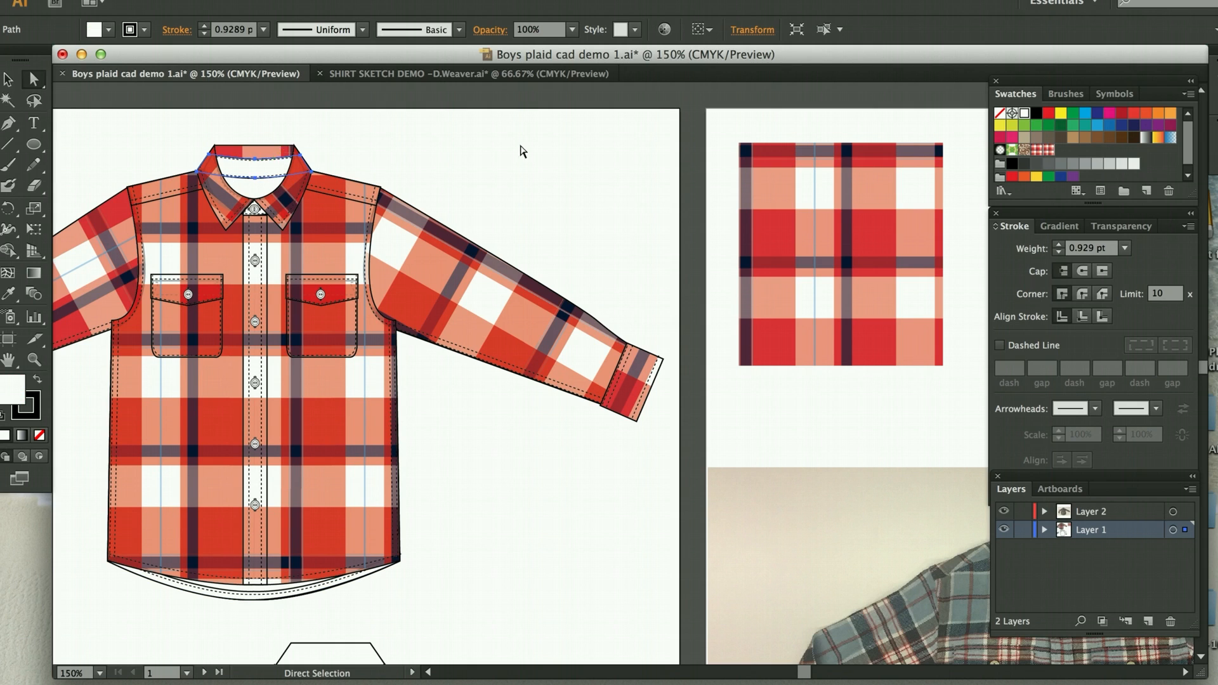
{"action": "left_click", "coordinate": [1048, 149]}
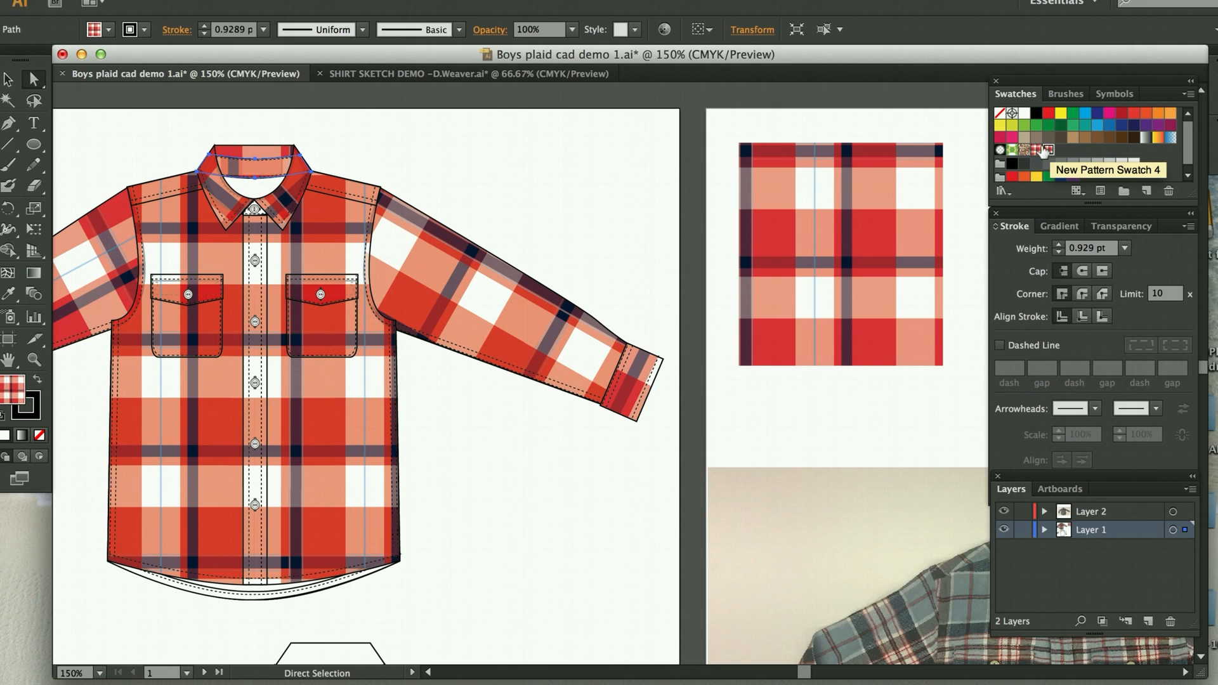
{"action": "left_click", "coordinate": [34, 78]}
{"action": "left_click", "coordinate": [421, 123]}
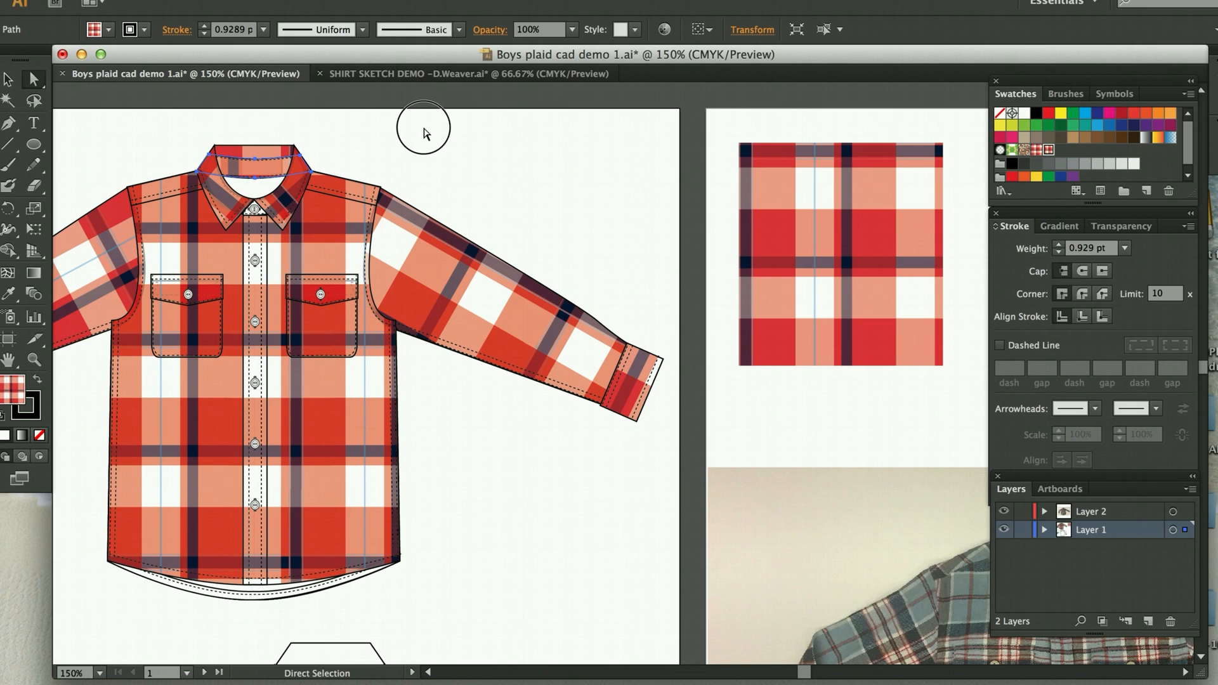
Step: Fill the inside back panel seen through the neck opening by sampling the plaid from the shirt body with the Eyedropper
{"action": "left_click", "coordinate": [264, 194]}
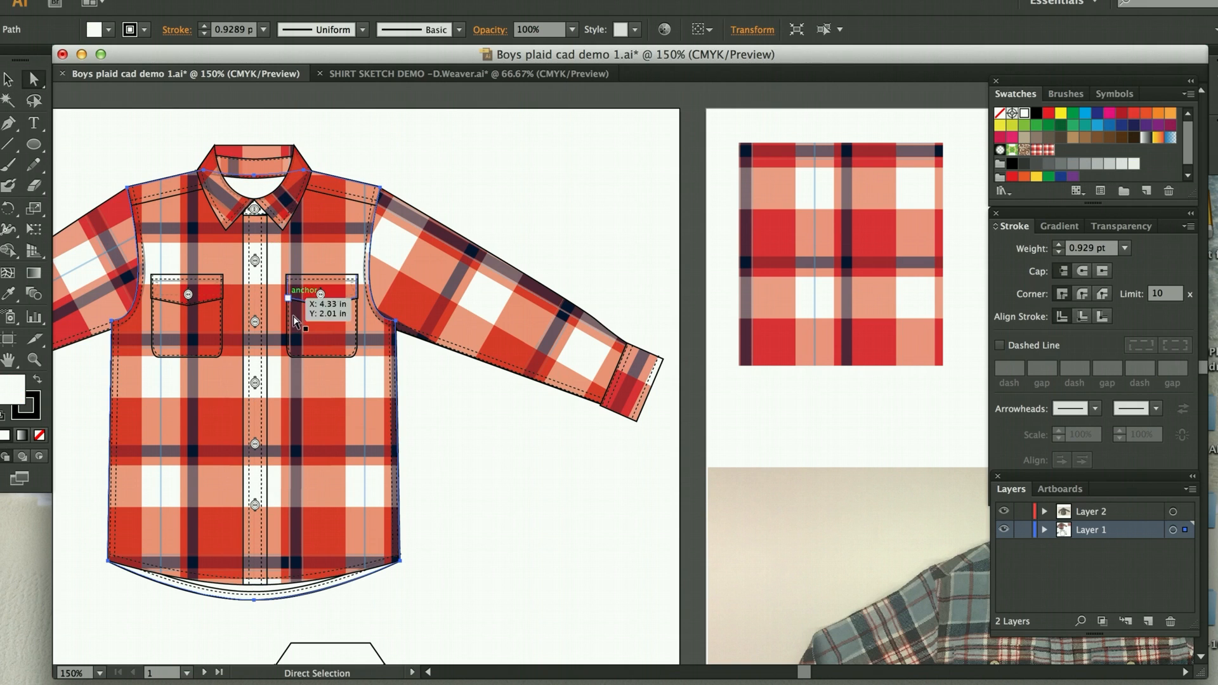
{"action": "key", "text": "i"}
{"action": "left_click", "coordinate": [309, 388]}
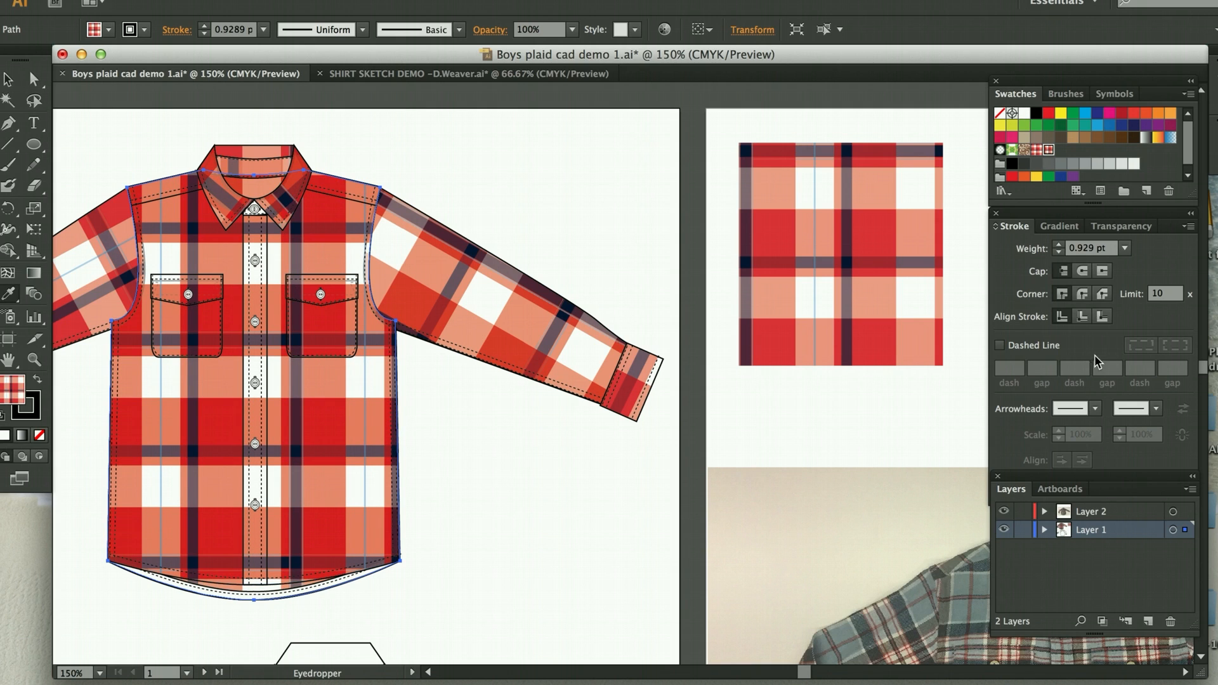
Step: Set the opacity of the plaid-filled inside back panel to 30%
{"action": "left_click", "coordinate": [1129, 228]}
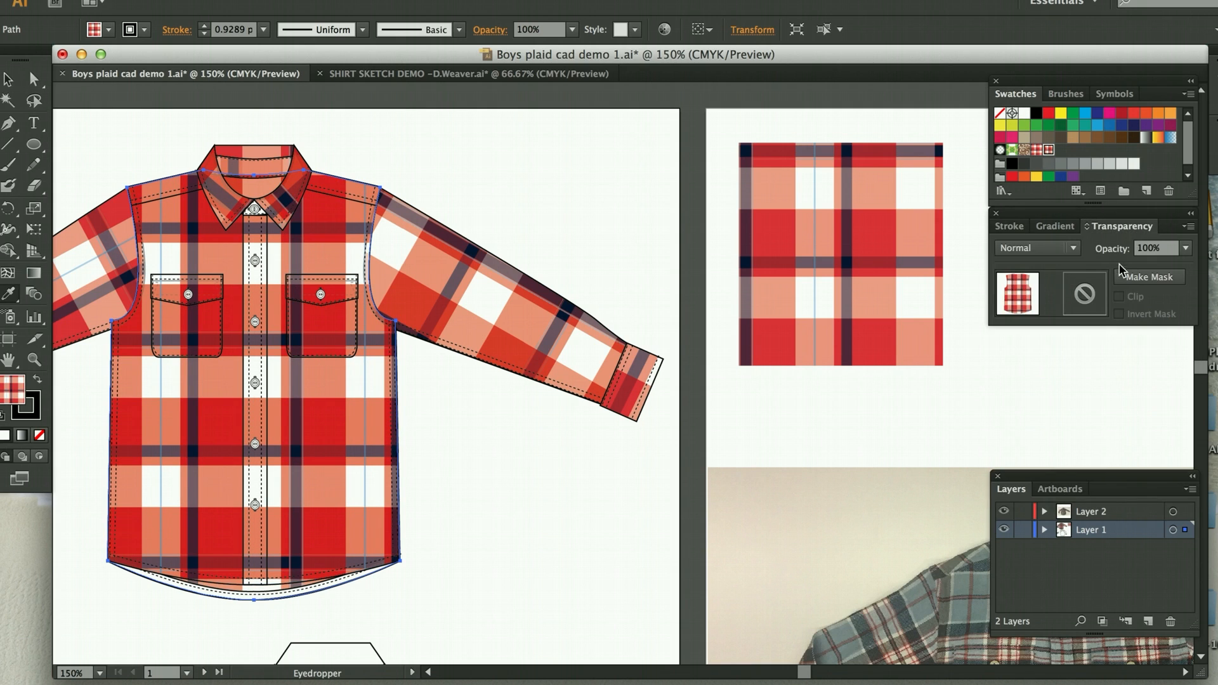
{"action": "left_click", "coordinate": [1185, 248]}
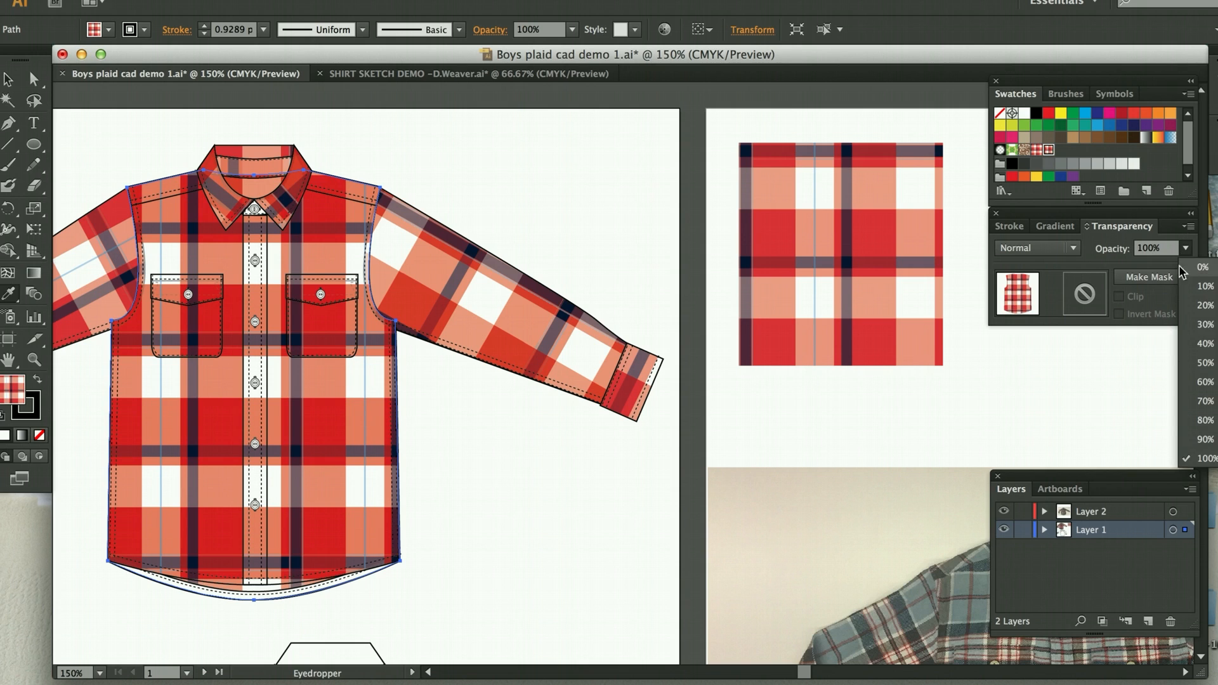
{"action": "left_click", "coordinate": [1203, 325]}
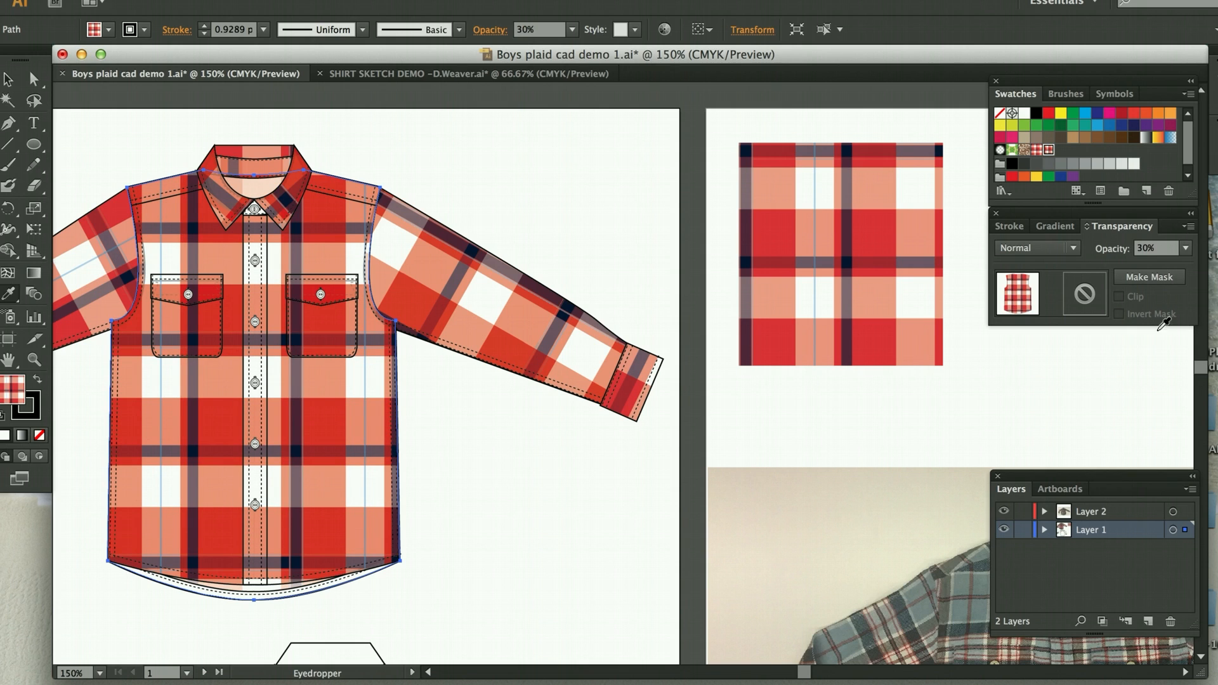
{"action": "left_click", "coordinate": [464, 241]}
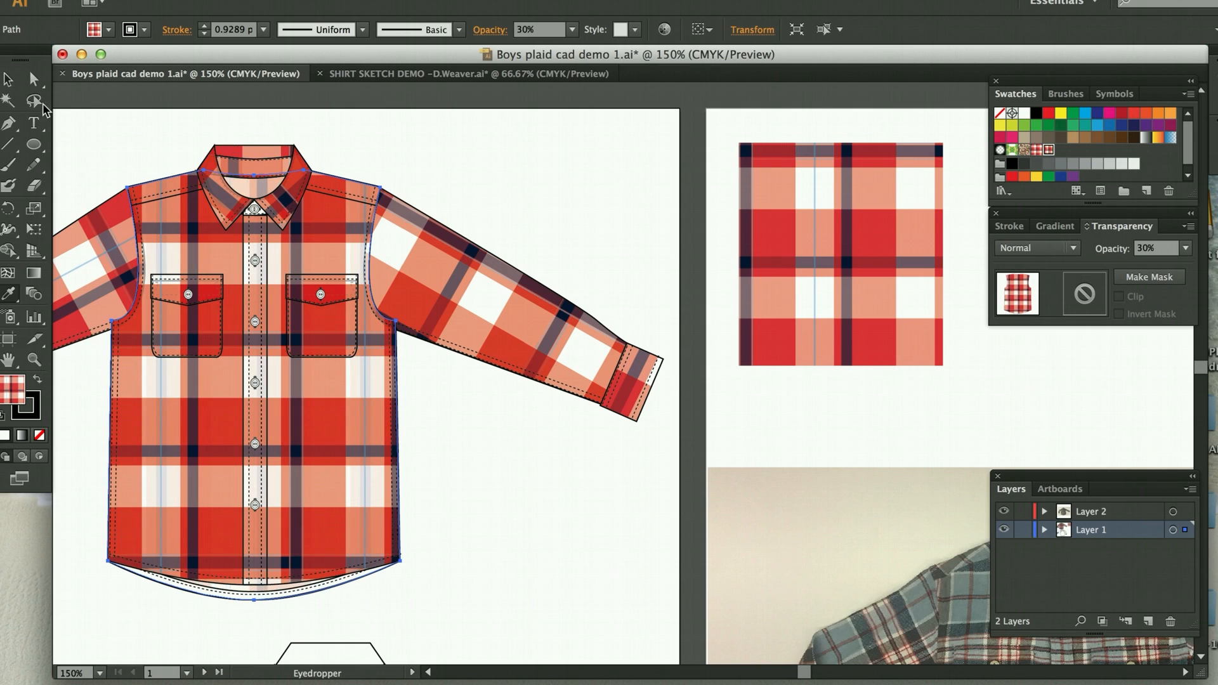
Step: Fill the curved back hem band below the front sketch's hem with New Pattern Swatch 4, then deselect it
{"action": "left_click", "coordinate": [33, 78]}
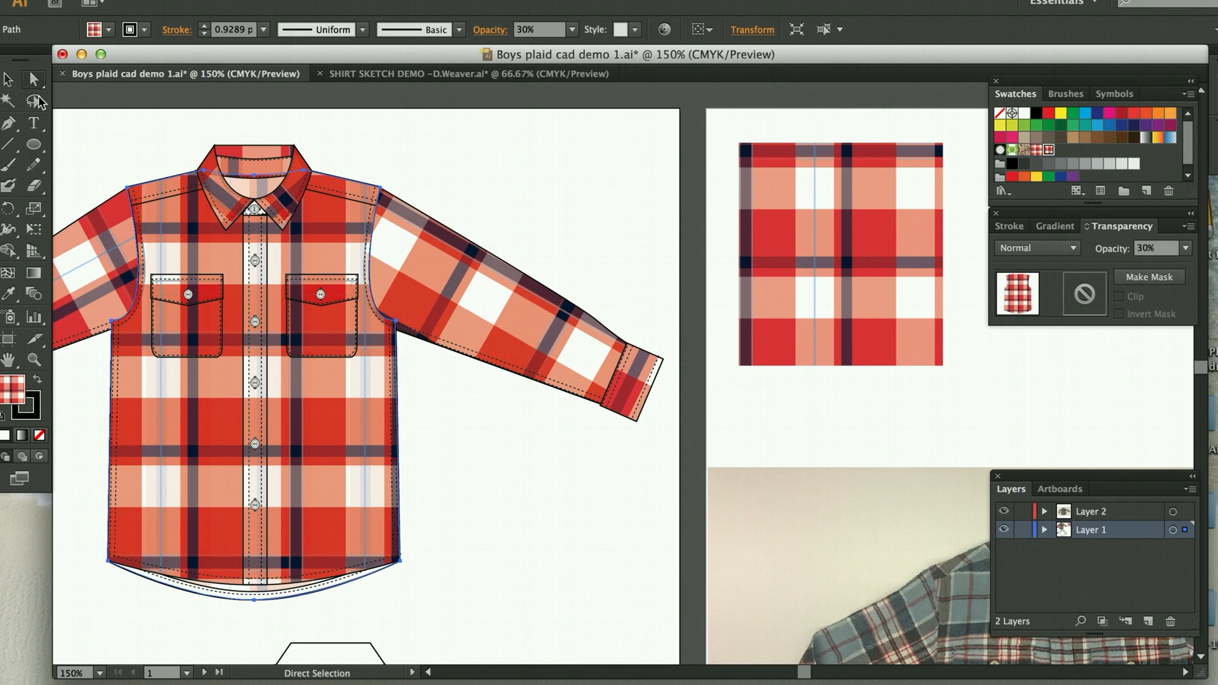
{"action": "left_click", "coordinate": [34, 359]}
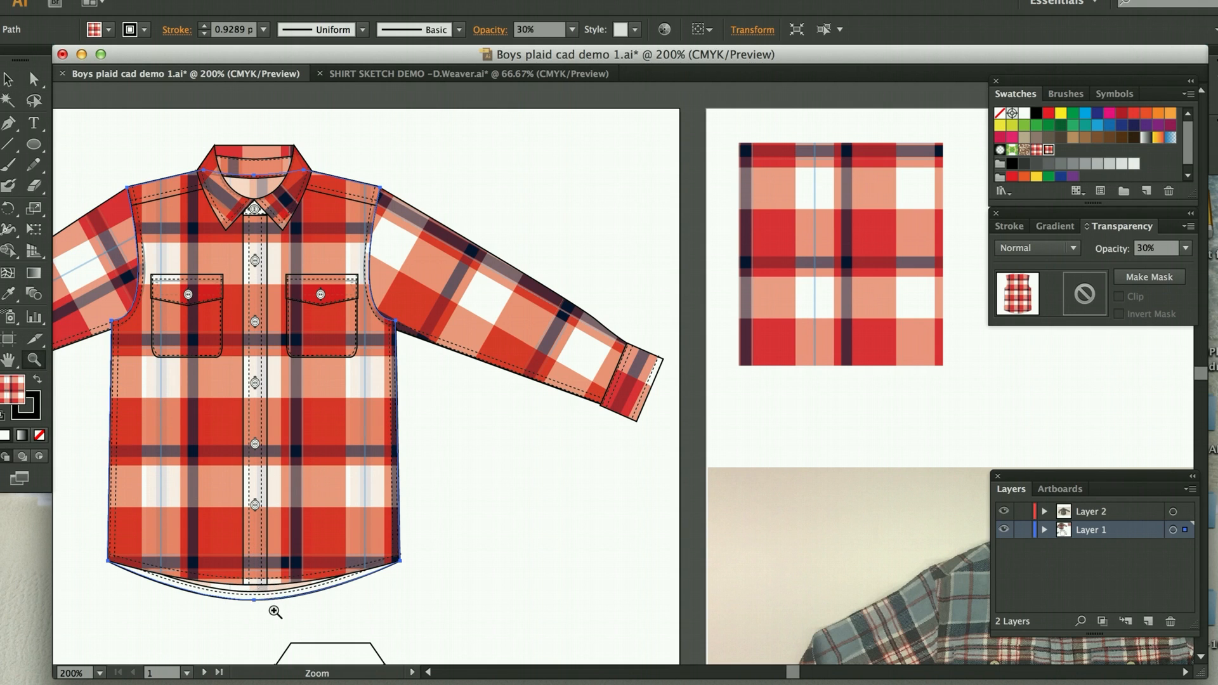
{"action": "left_click", "coordinate": [274, 611]}
{"action": "left_click", "coordinate": [34, 78]}
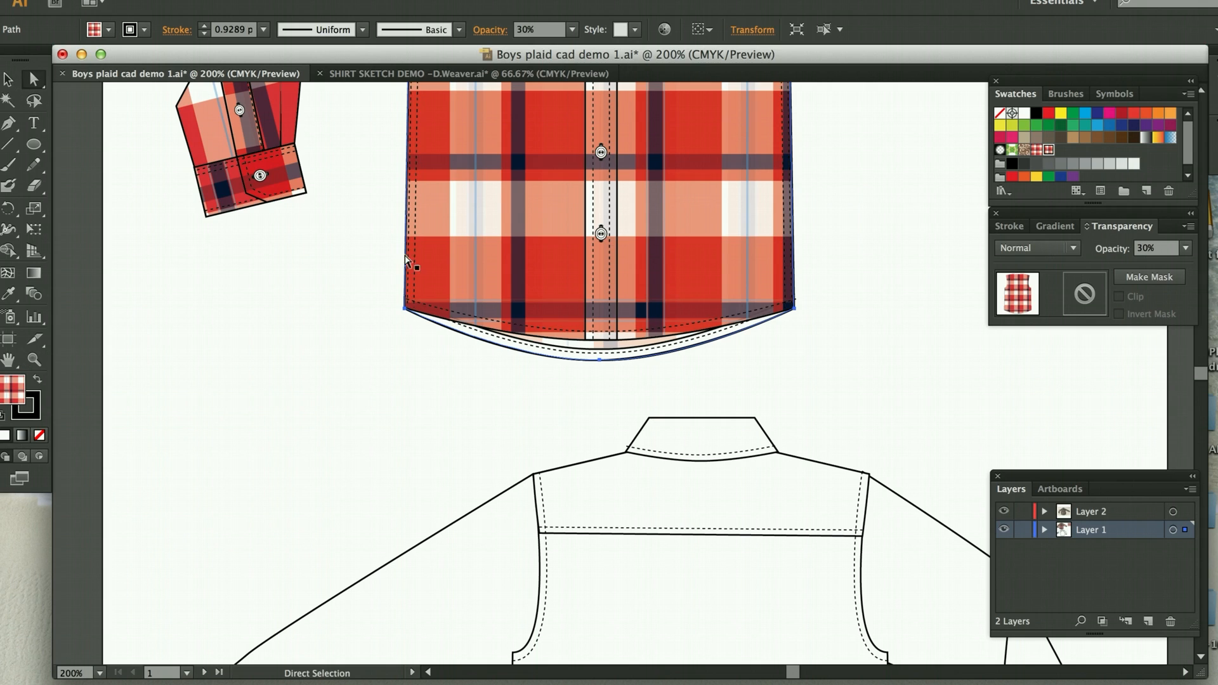
{"action": "left_click", "coordinate": [527, 354]}
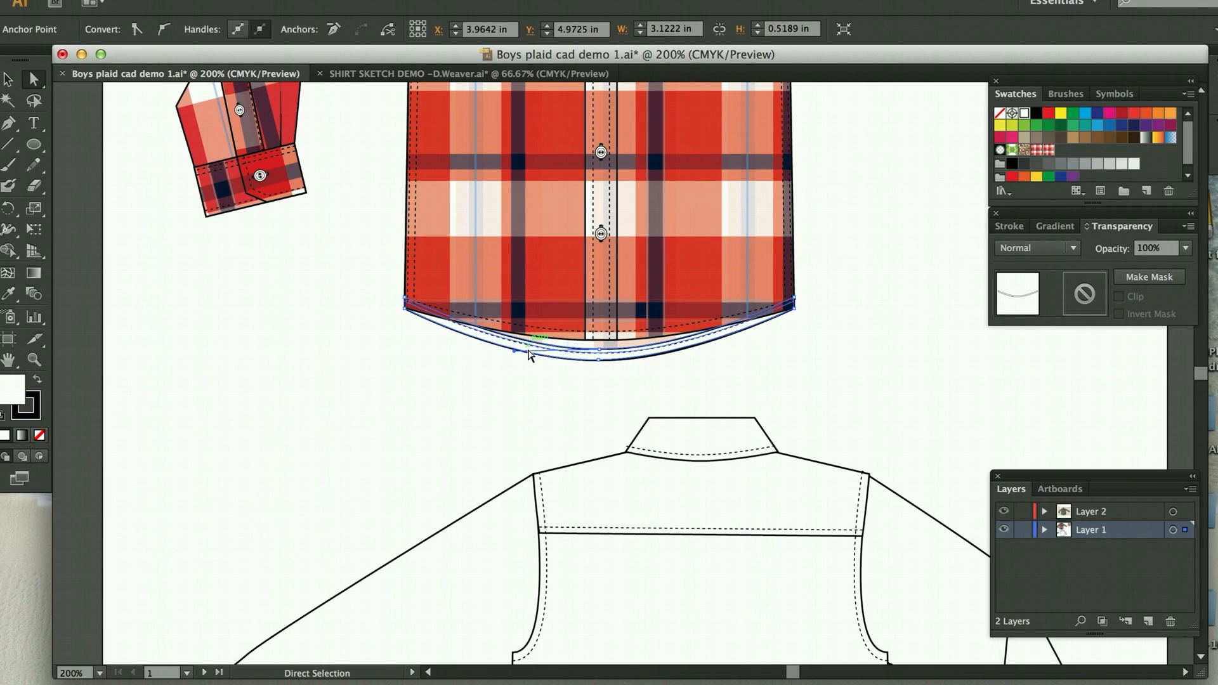
{"action": "key", "text": "super"}
{"action": "left_click", "coordinate": [634, 363], "text": "super"}
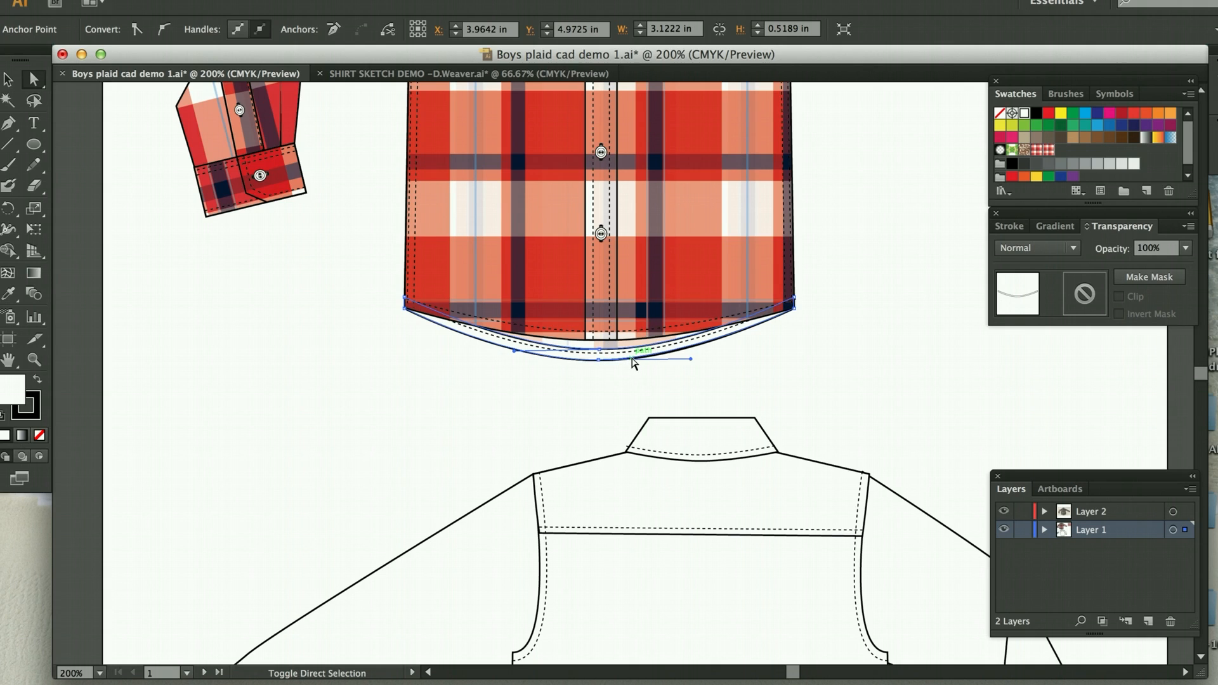
{"action": "left_click", "coordinate": [631, 349], "text": "super"}
{"action": "left_click", "coordinate": [573, 362], "text": "super"}
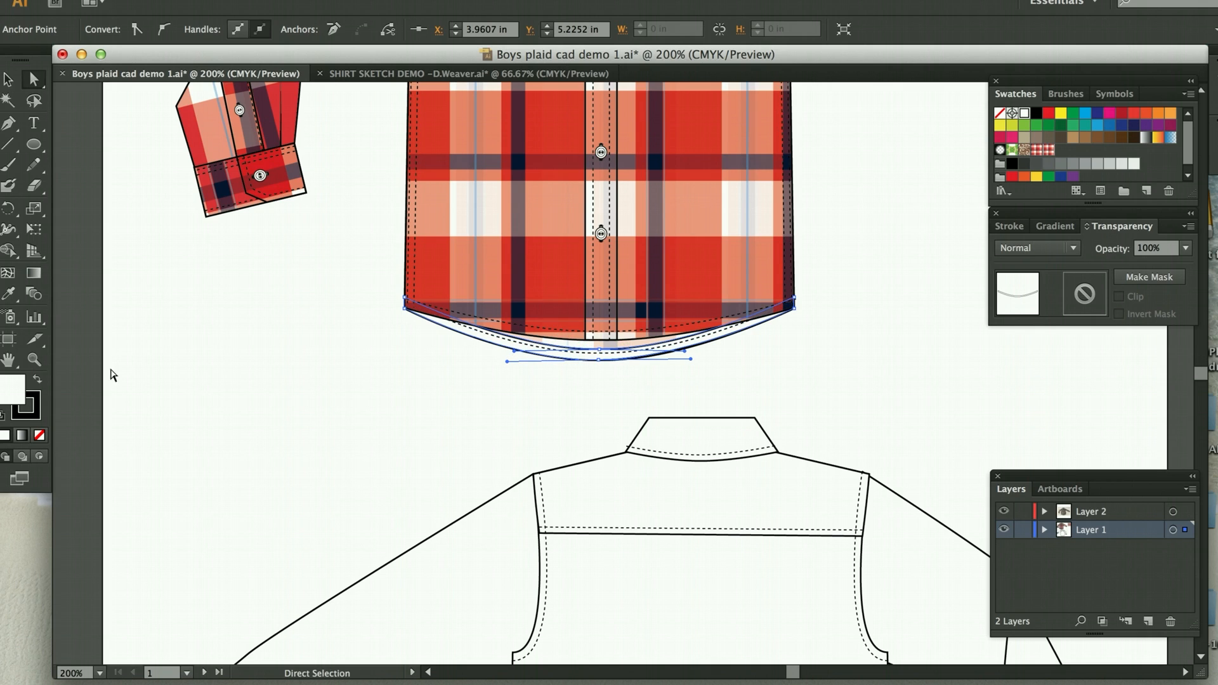
{"action": "left_click", "coordinate": [1048, 151]}
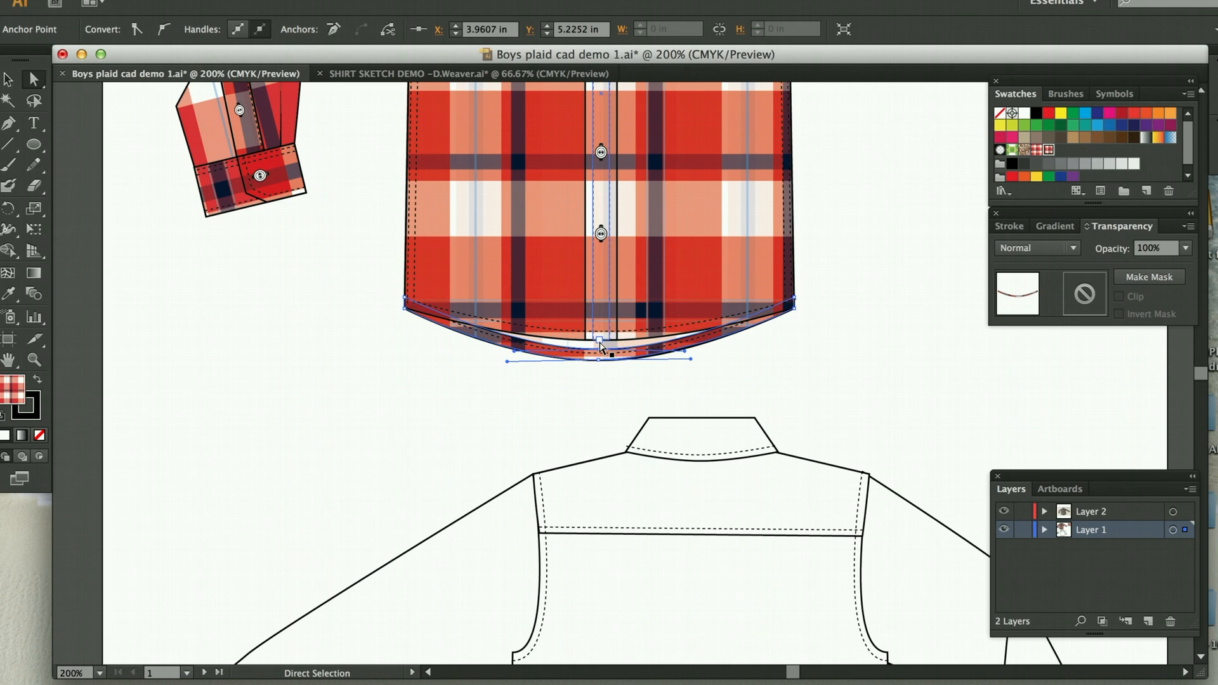
{"action": "scroll", "coordinate": [600, 346], "scroll_direction": "up", "scroll_amount": 10}
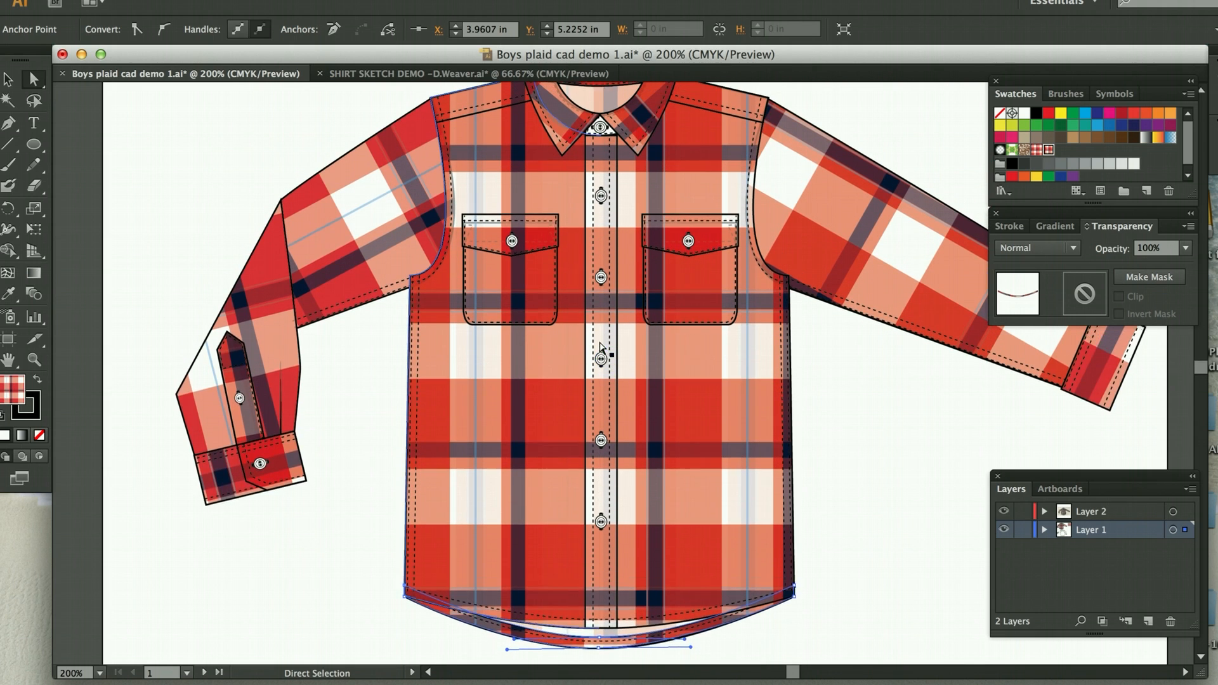
{"action": "scroll", "coordinate": [600, 345], "scroll_direction": "up", "scroll_amount": 2}
{"action": "left_click", "coordinate": [310, 127]}
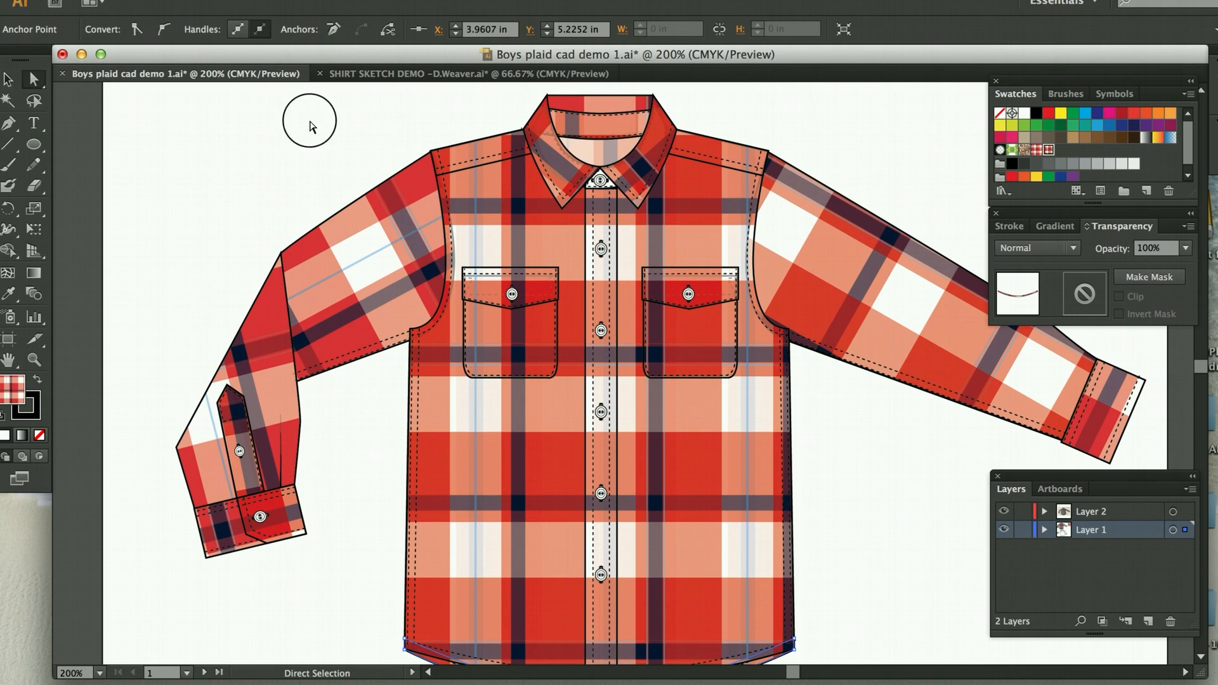
Step: Fill the front shoulder yoke on the bent sleeve's side with New Pattern Swatch 4
{"action": "left_click", "coordinate": [471, 145]}
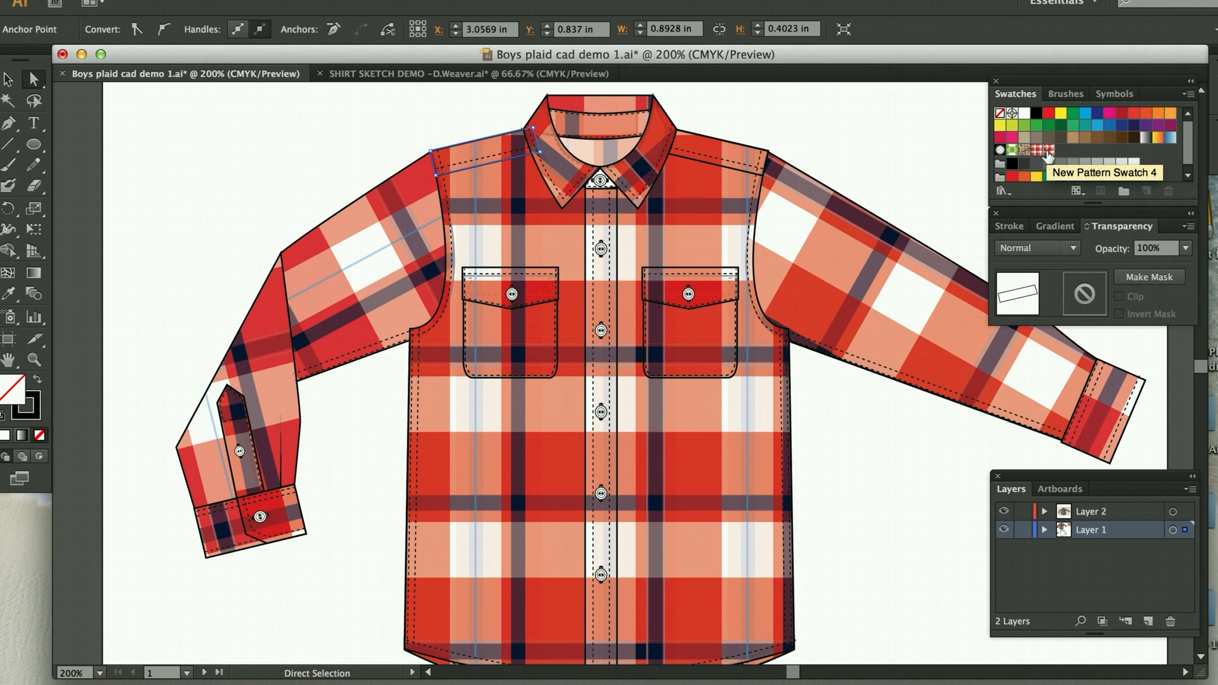
{"action": "key", "text": "i"}
{"action": "left_click", "coordinate": [1048, 153]}
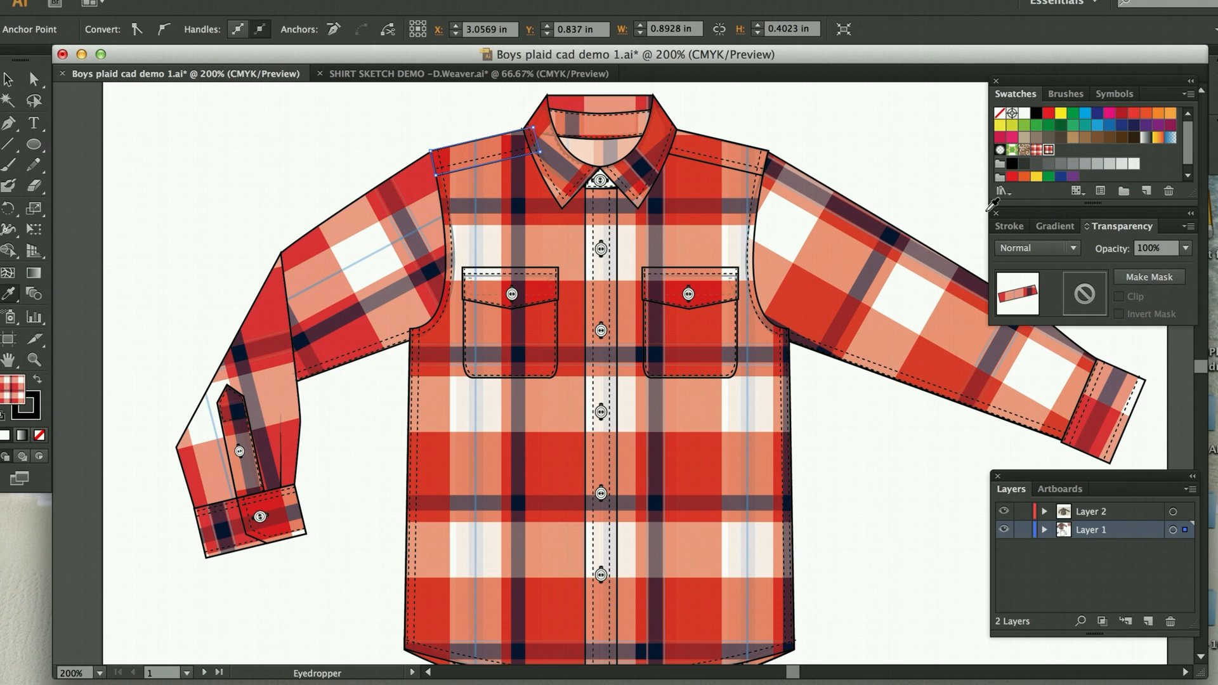
Step: Rotate only the plaid pattern inside the bent sleeve's side yoke to follow the shoulder slope, then deselect the yoke
{"action": "scroll", "coordinate": [929, 344], "scroll_direction": "right", "scroll_amount": 5}
{"action": "scroll", "coordinate": [926, 343], "scroll_direction": "down", "scroll_amount": 5}
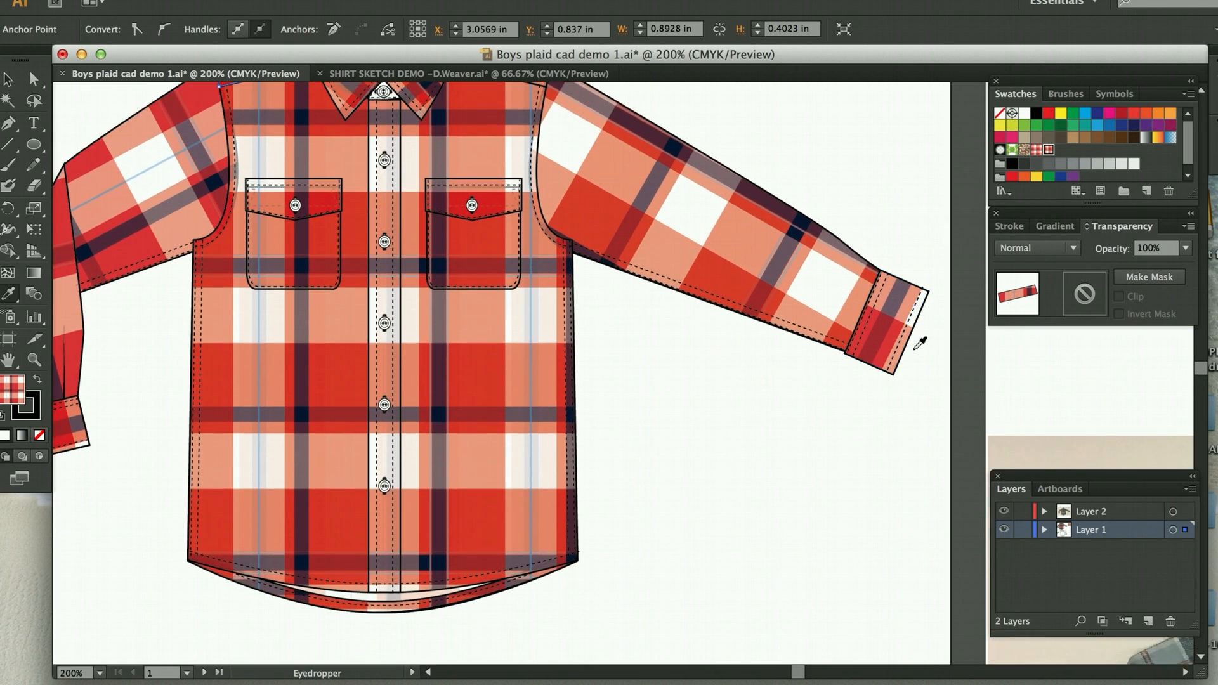
{"action": "scroll", "coordinate": [914, 340], "scroll_direction": "right", "scroll_amount": 10}
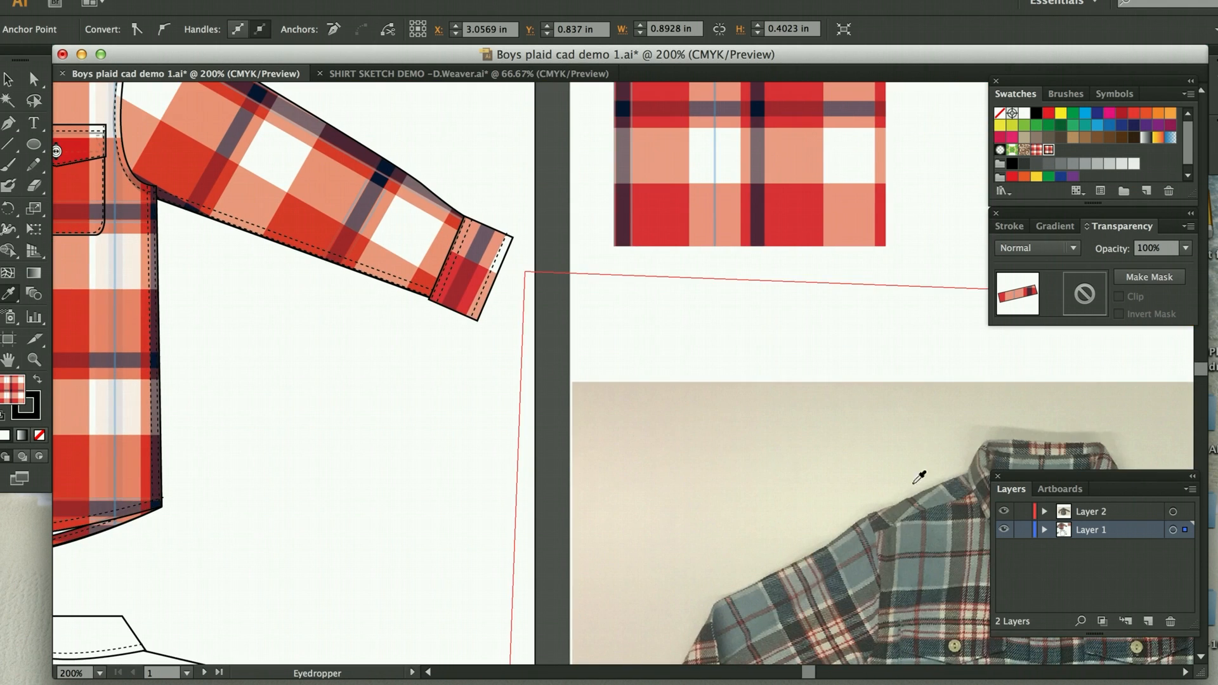
{"action": "scroll", "coordinate": [712, 393], "scroll_direction": "left", "scroll_amount": 10}
{"action": "scroll", "coordinate": [712, 394], "scroll_direction": "up", "scroll_amount": 3}
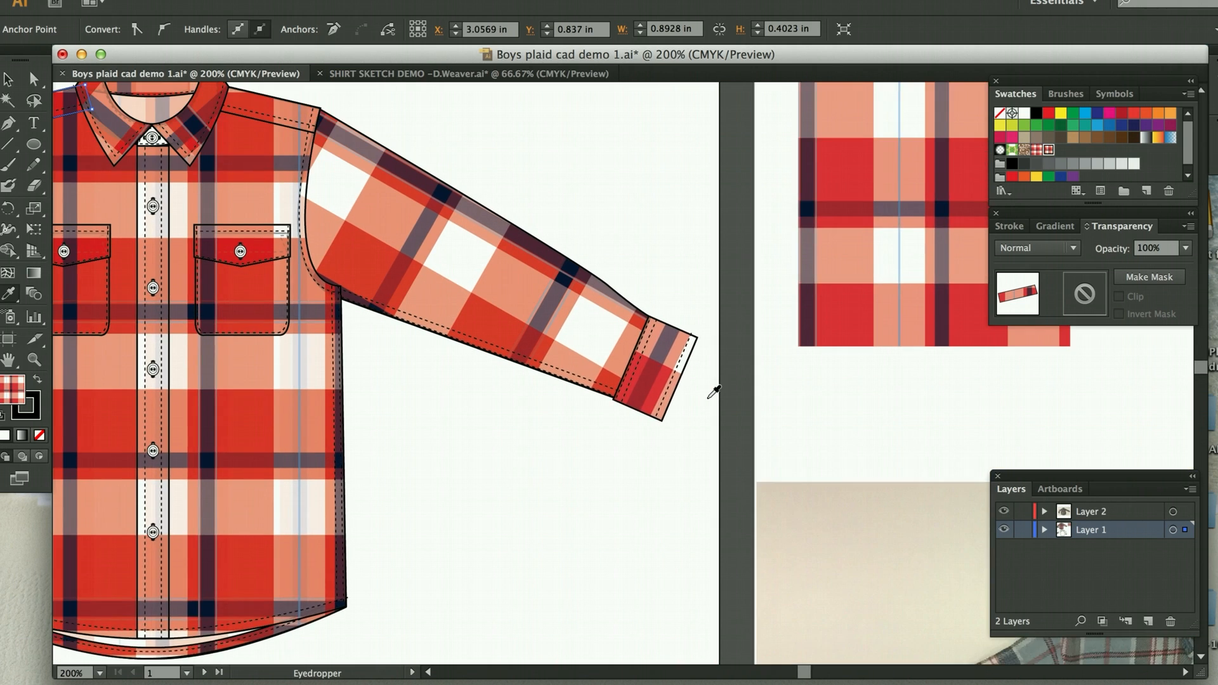
{"action": "key", "text": "r"}
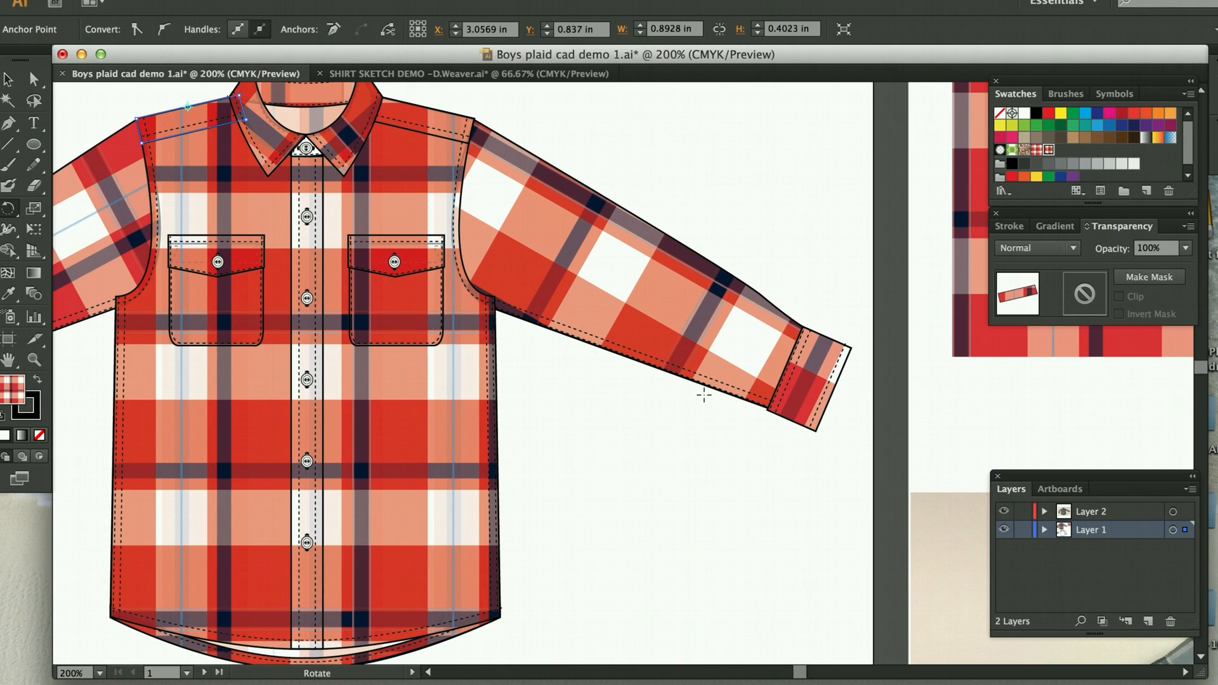
{"action": "mouse_move", "coordinate": [68, 100]}
{"action": "left_mouse_down"}
{"action": "mouse_move", "coordinate": [69, 118]}
{"action": "mouse_move", "coordinate": [68, 103]}
{"action": "left_mouse_up"}
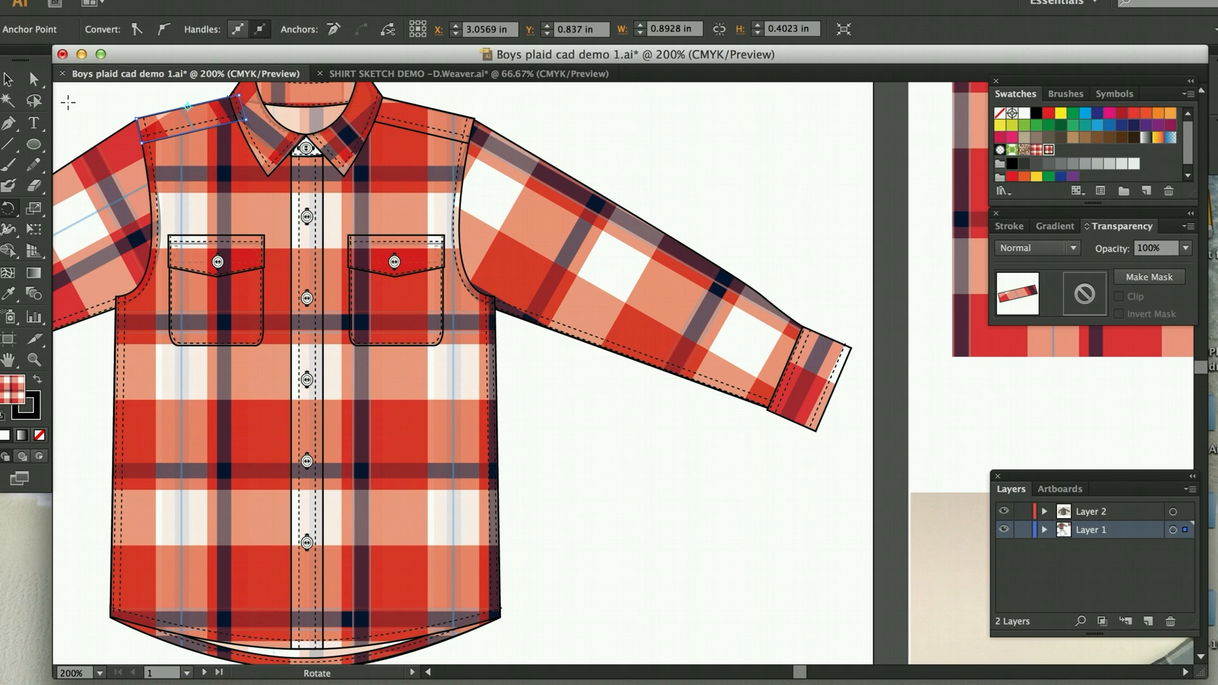
{"action": "left_click", "coordinate": [34, 79]}
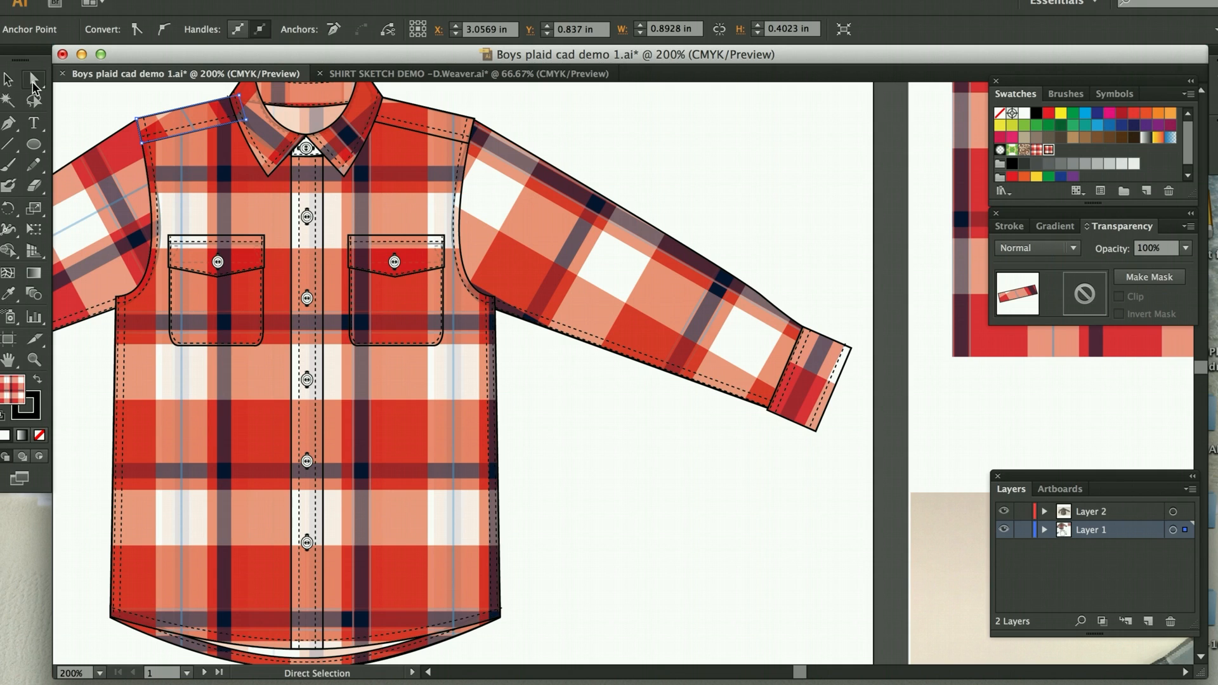
{"action": "left_click", "coordinate": [561, 125]}
Step: Fill the front shoulder yoke on the straight sleeve's side with New Pattern Swatch 4
{"action": "left_click", "coordinate": [429, 118]}
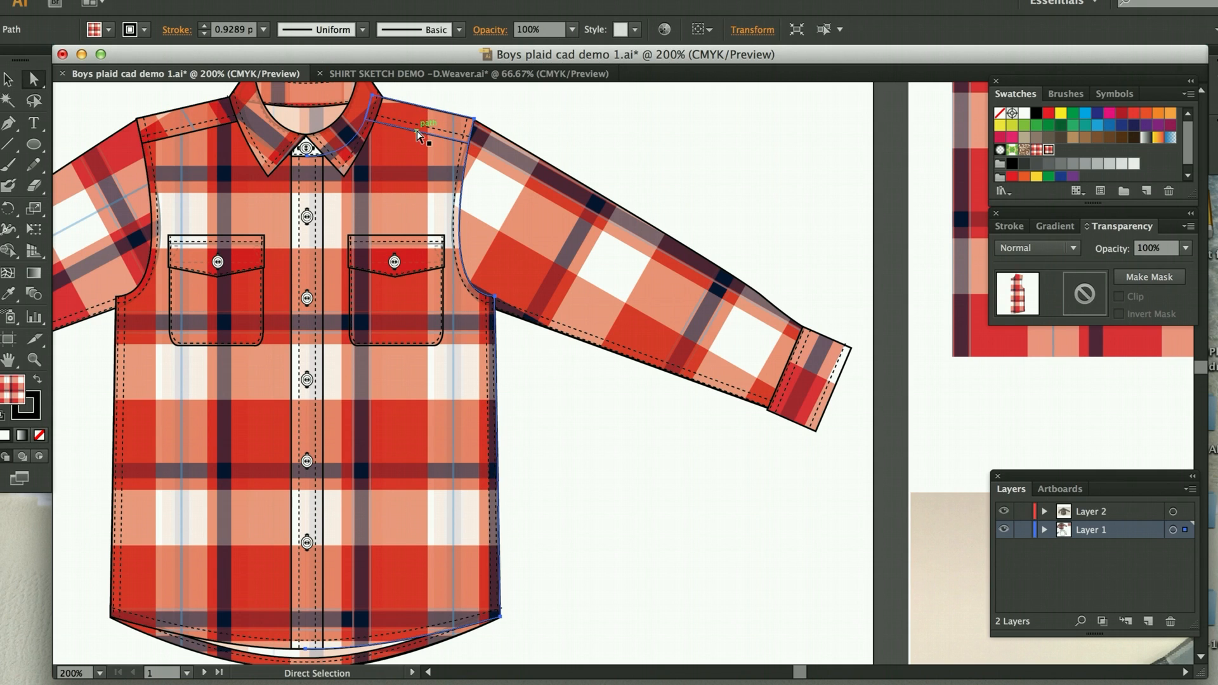
{"action": "left_click", "coordinate": [422, 122]}
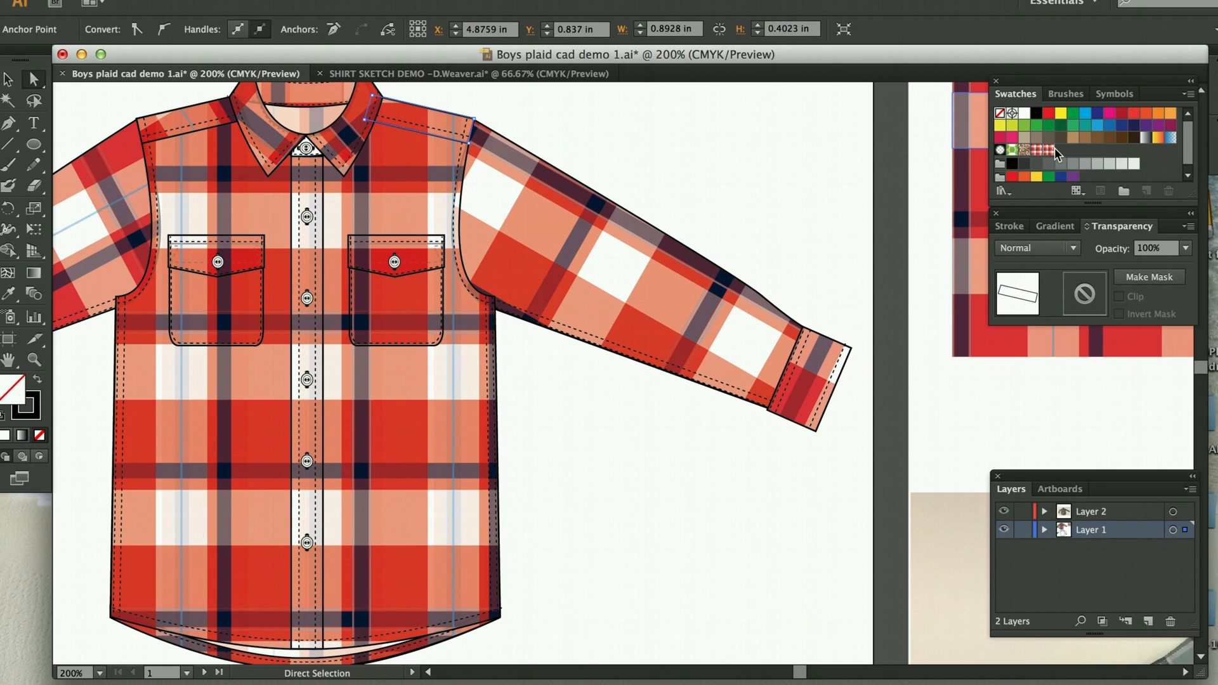
{"action": "left_click", "coordinate": [1048, 150]}
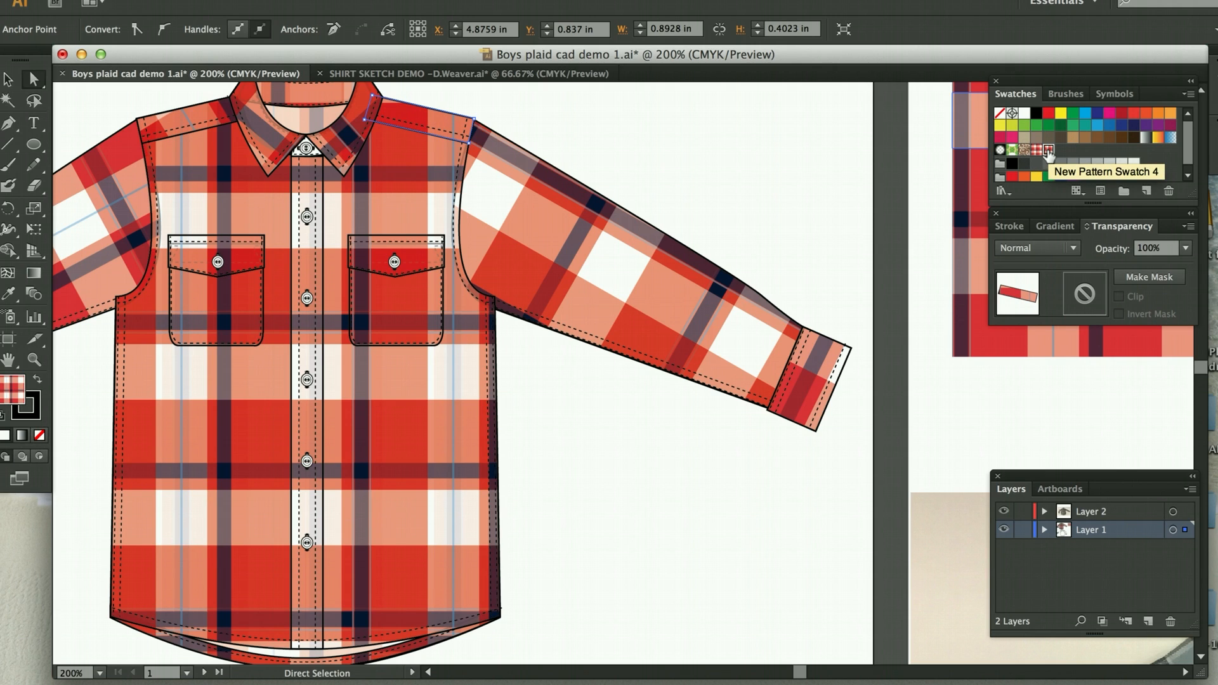
Step: Rotate only the plaid pattern inside the straight sleeve's side front yoke to follow the shoulder slope, then deselect the yoke
{"action": "key", "text": "r"}
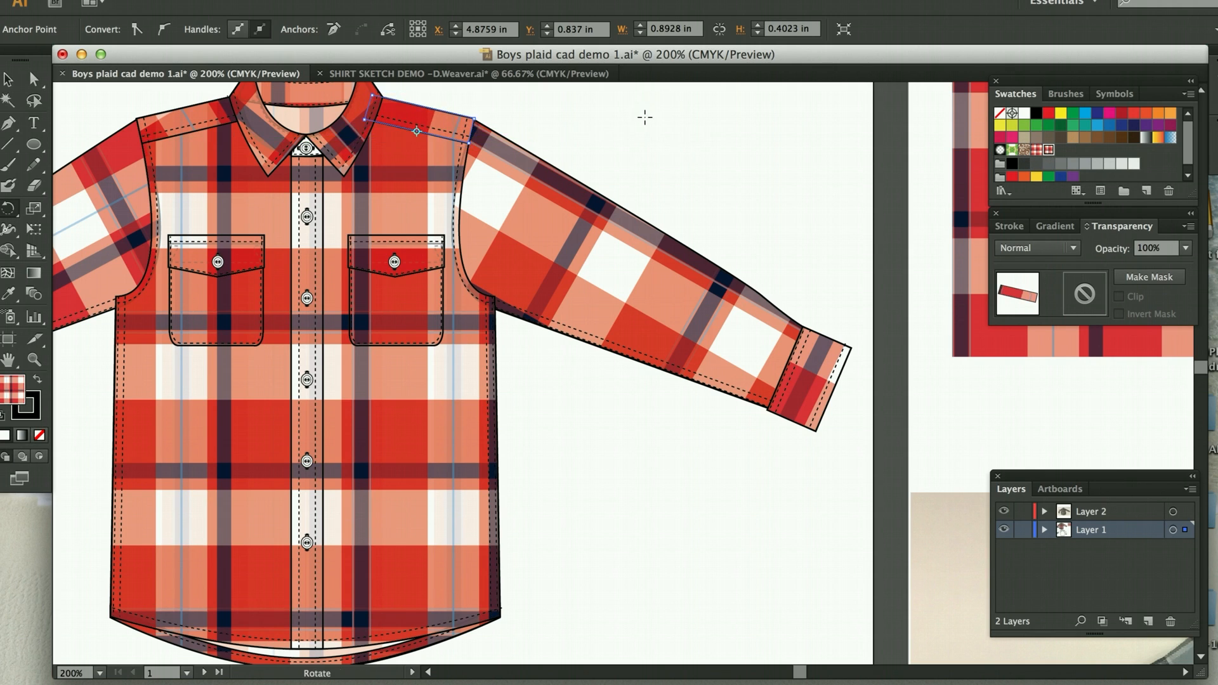
{"action": "left_click_drag", "start_coordinate": [640, 116], "coordinate": [640, 115]}
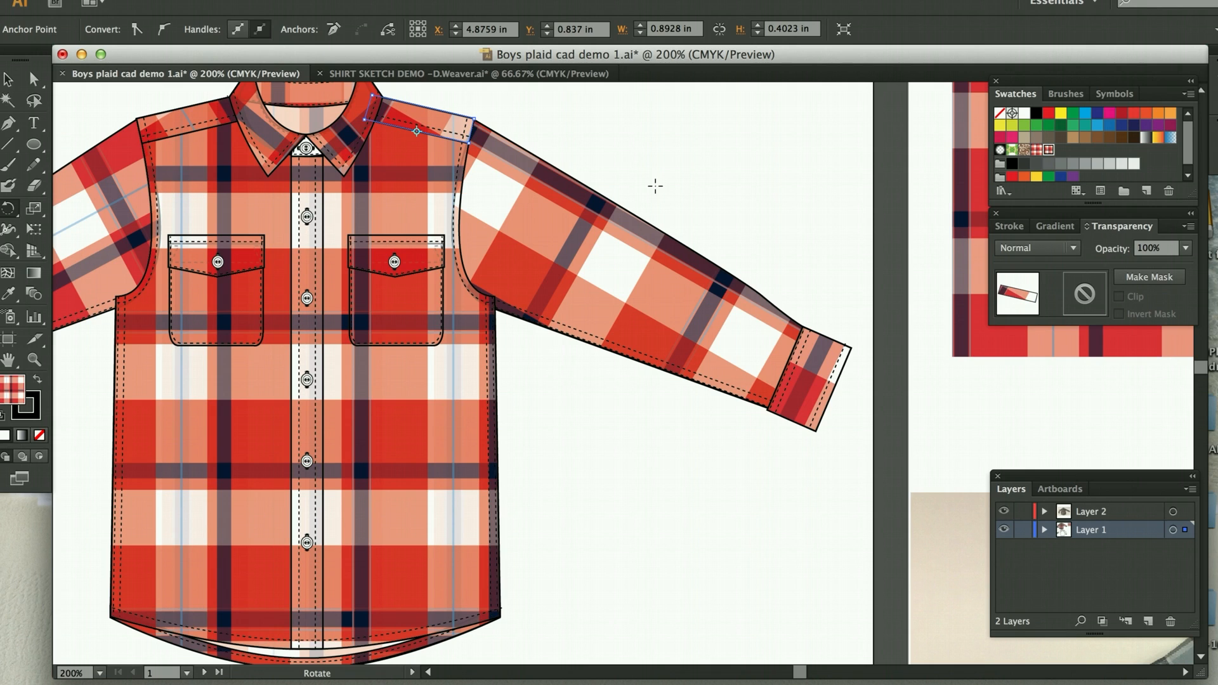
{"action": "left_click", "coordinate": [35, 77]}
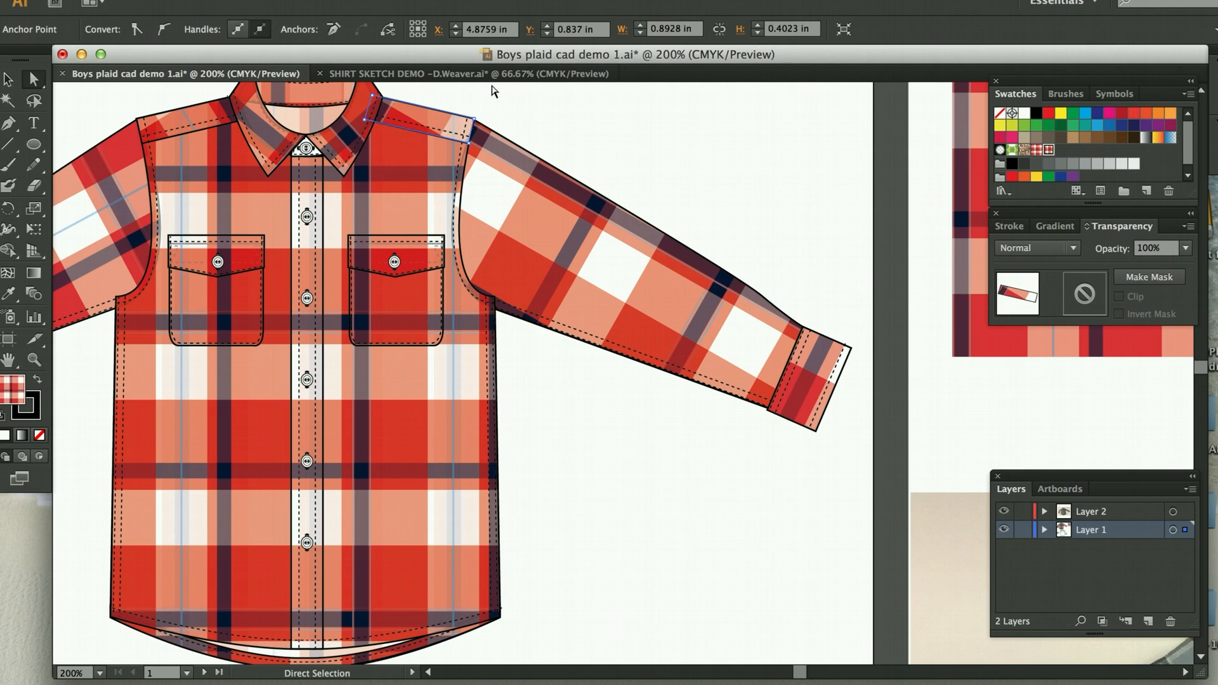
{"action": "left_click", "coordinate": [589, 121]}
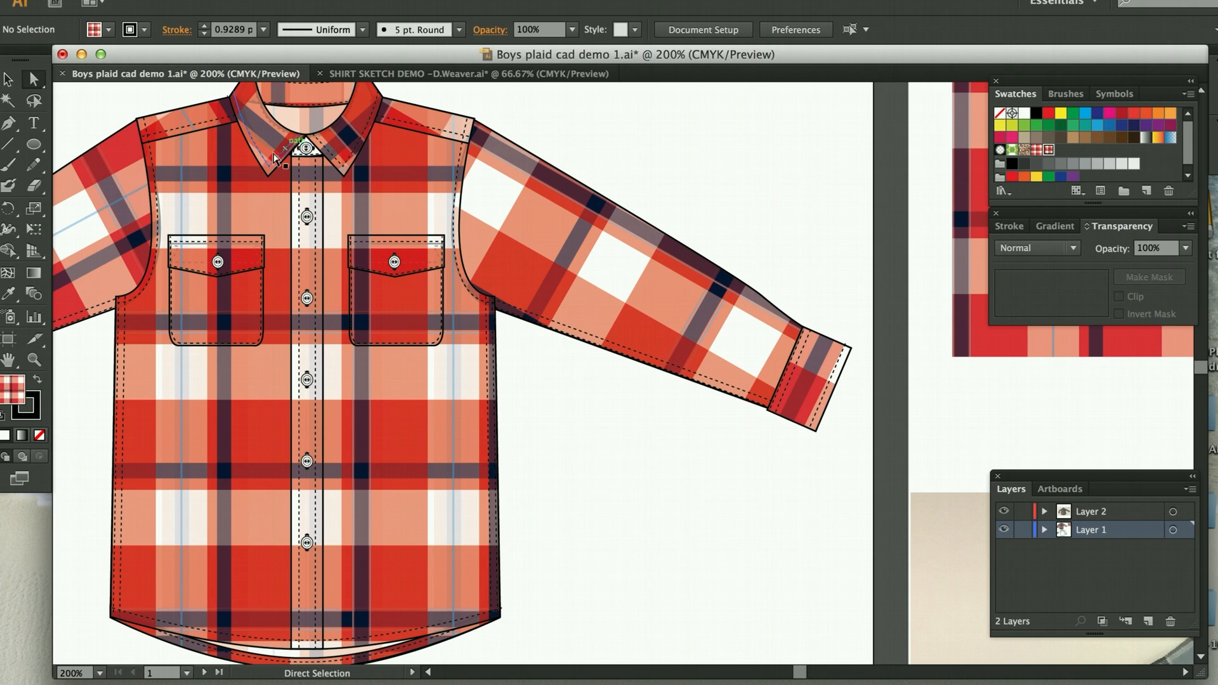
Step: Fill the small white collar stand piece behind the top button with the plaid sampled from the front body using the Eyedropper
{"action": "left_click", "coordinate": [34, 359]}
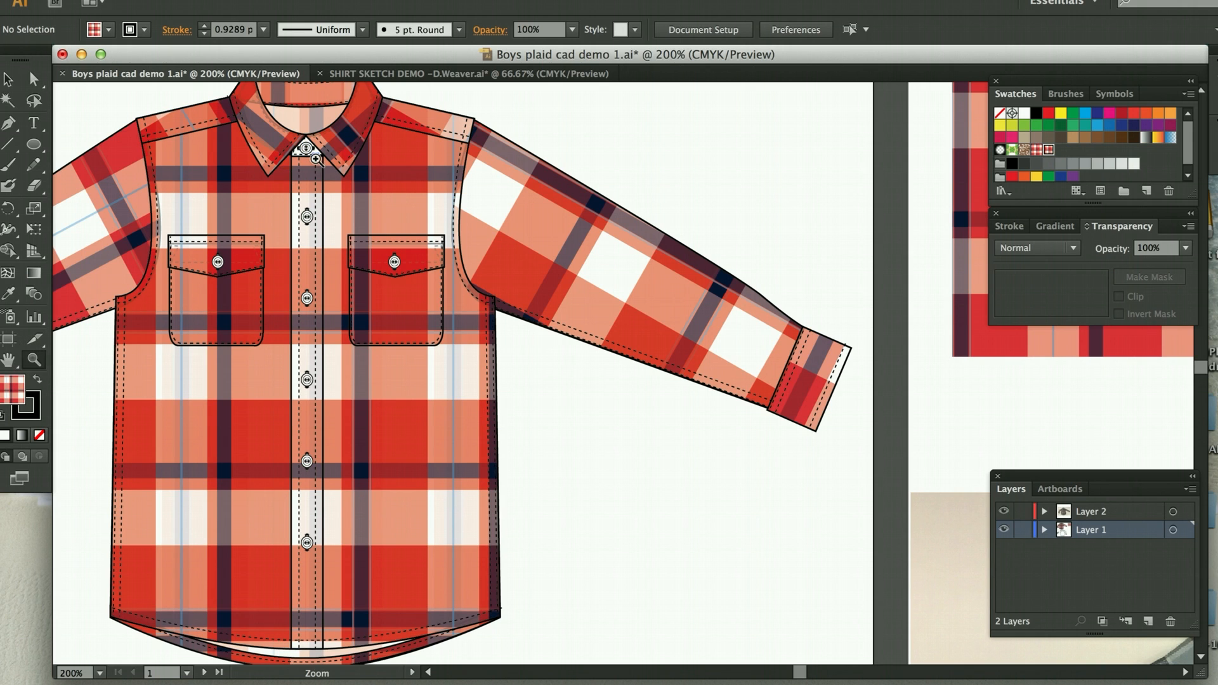
{"action": "left_click", "coordinate": [317, 161]}
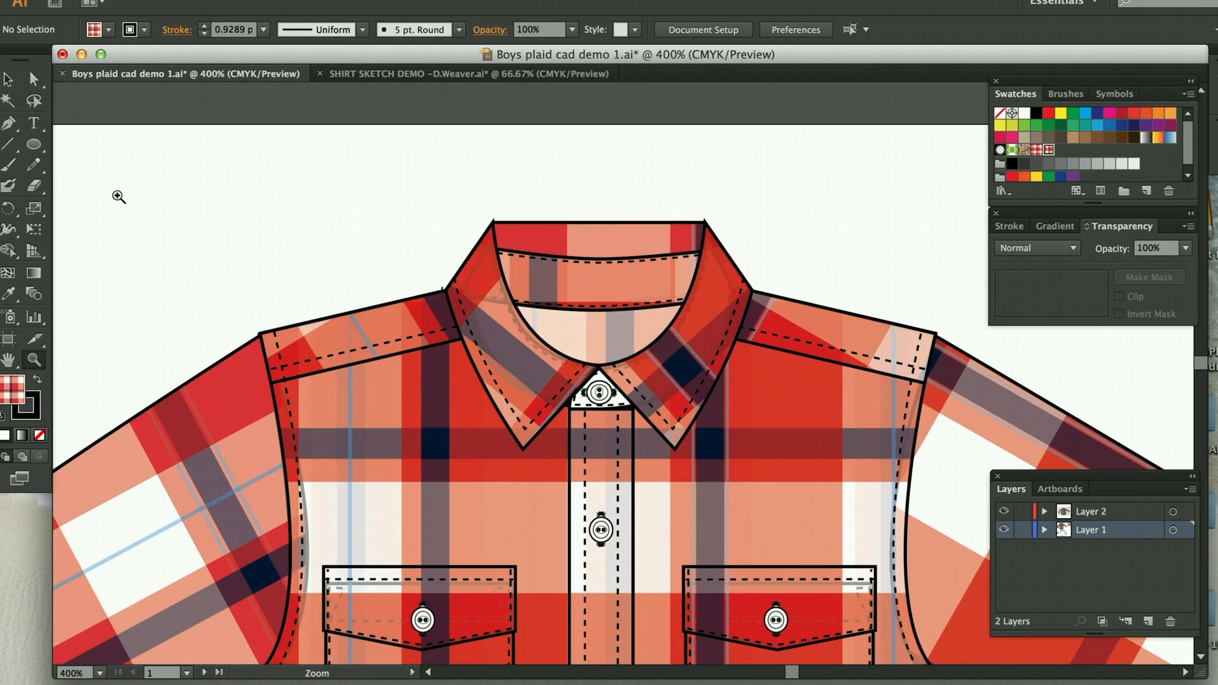
{"action": "left_click", "coordinate": [34, 77]}
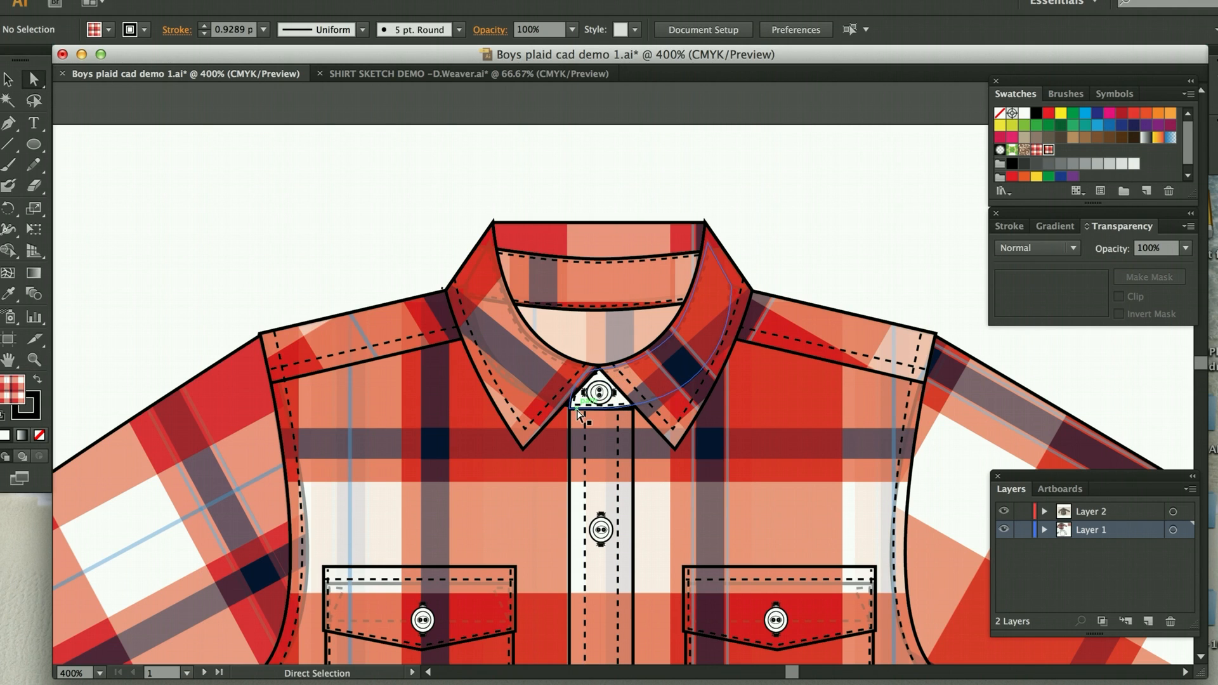
{"action": "left_click", "coordinate": [578, 412]}
{"action": "key", "text": "i"}
{"action": "left_click", "coordinate": [780, 431]}
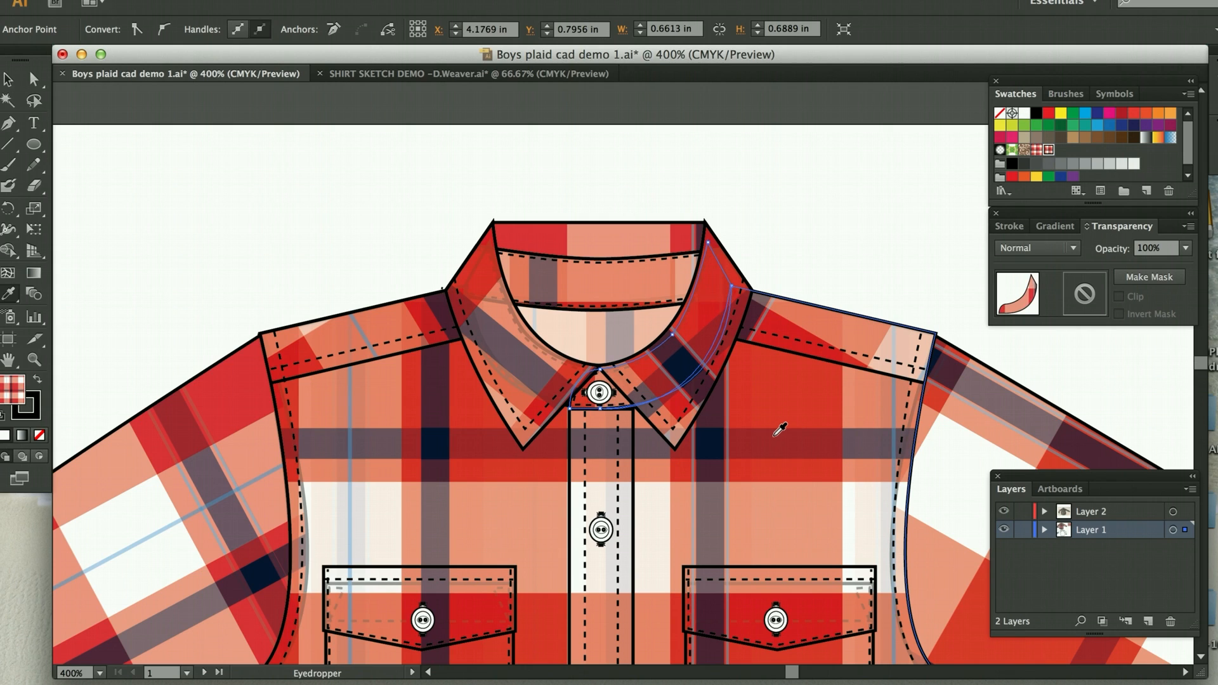
Step: Fill the body of the back view sketch with the plaid sampled from the front body using the Eyedropper
{"action": "left_click", "coordinate": [34, 360]}
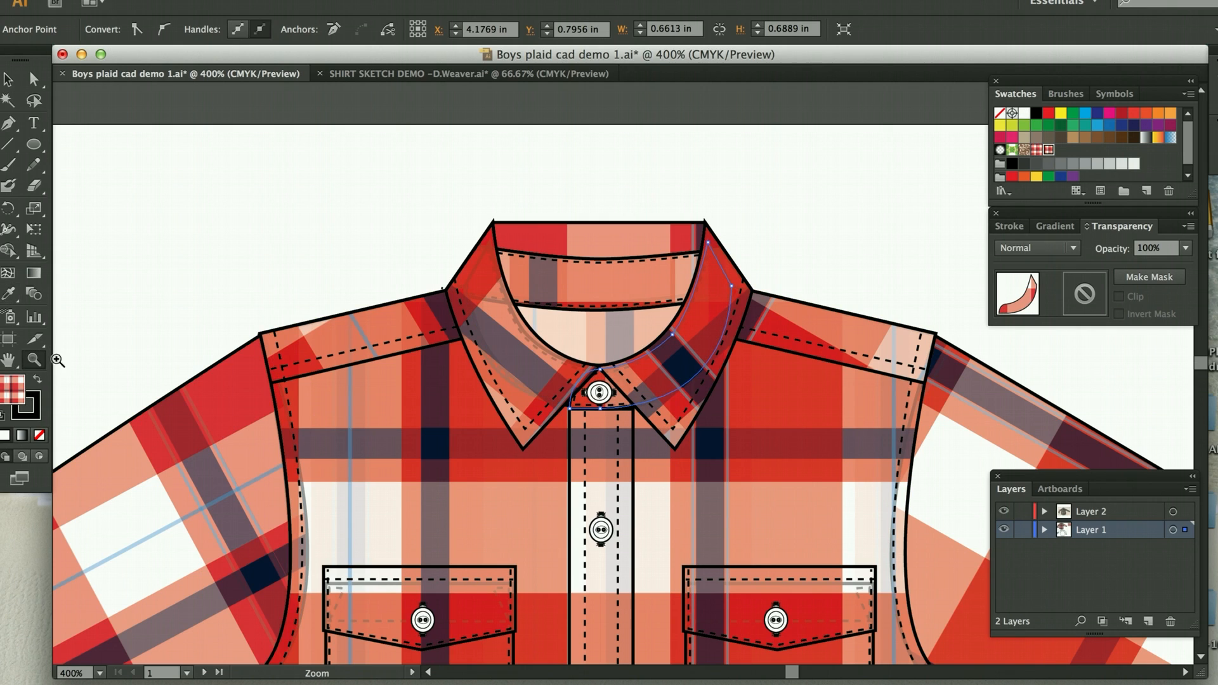
{"action": "left_click", "coordinate": [444, 387], "text": "alt"}
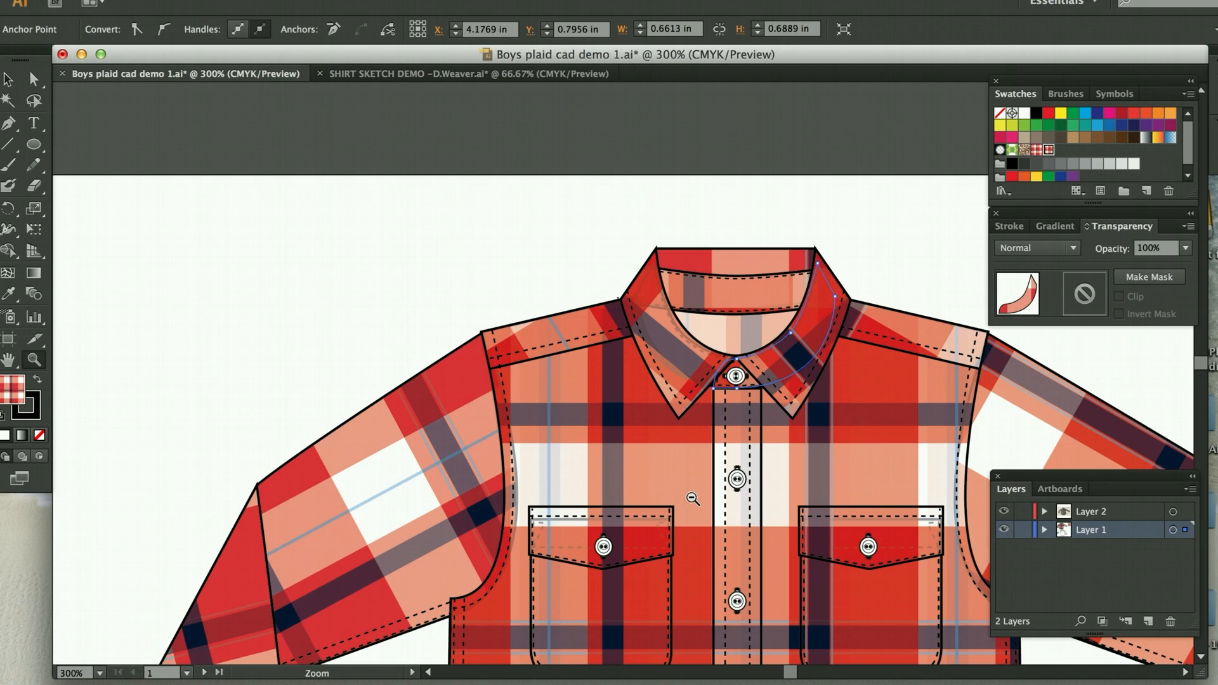
{"action": "left_click", "coordinate": [786, 510], "text": "alt"}
{"action": "left_click", "coordinate": [783, 550], "text": "alt"}
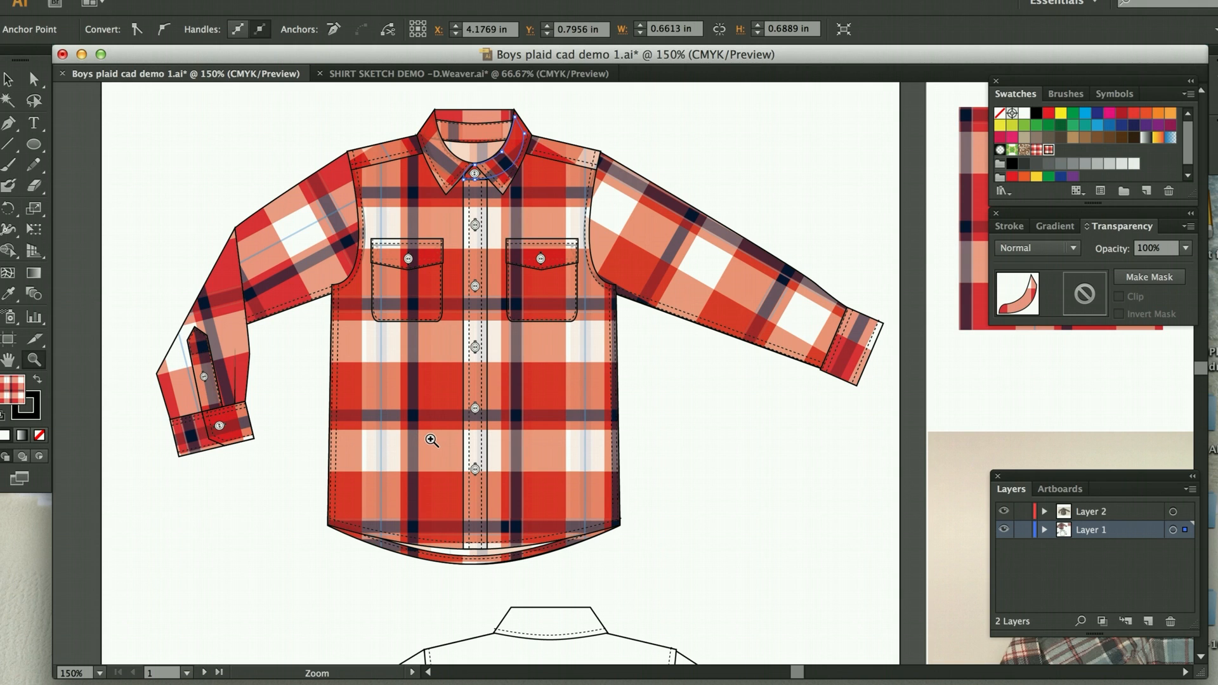
{"action": "scroll", "coordinate": [432, 440], "scroll_direction": "down", "scroll_amount": 3}
{"action": "scroll", "coordinate": [432, 439], "scroll_direction": "right", "scroll_amount": 3}
{"action": "scroll", "coordinate": [428, 439], "scroll_direction": "down", "scroll_amount": 1}
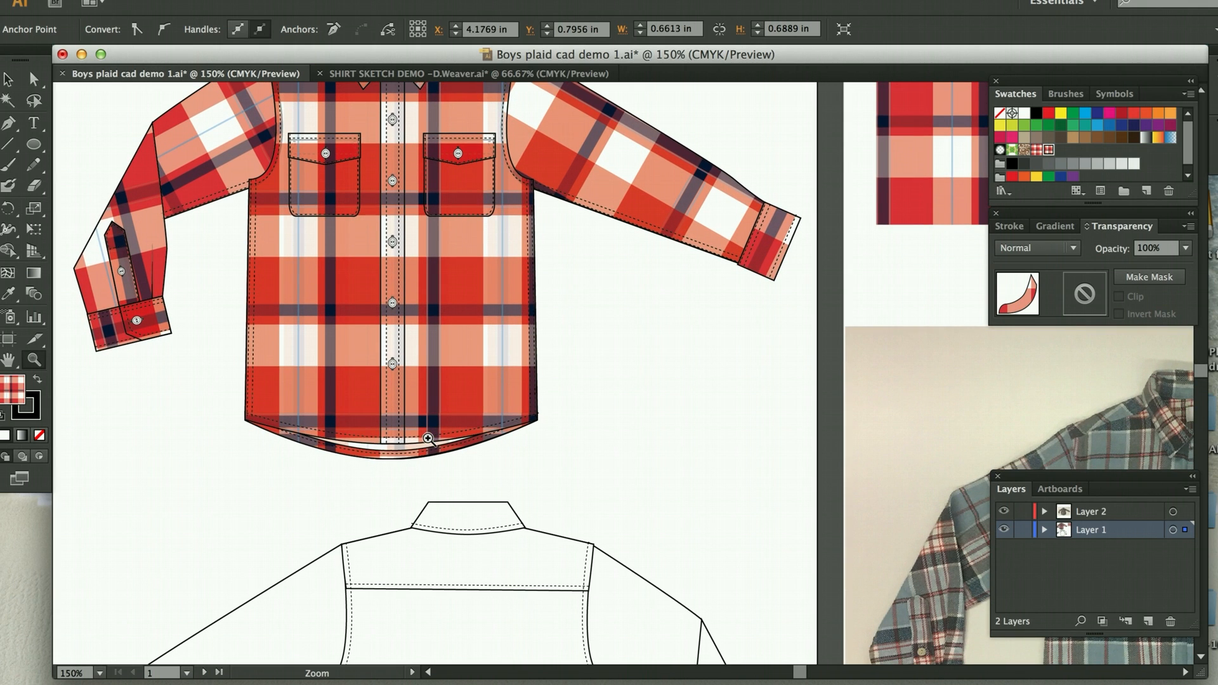
{"action": "left_click", "coordinate": [428, 438], "text": "alt"}
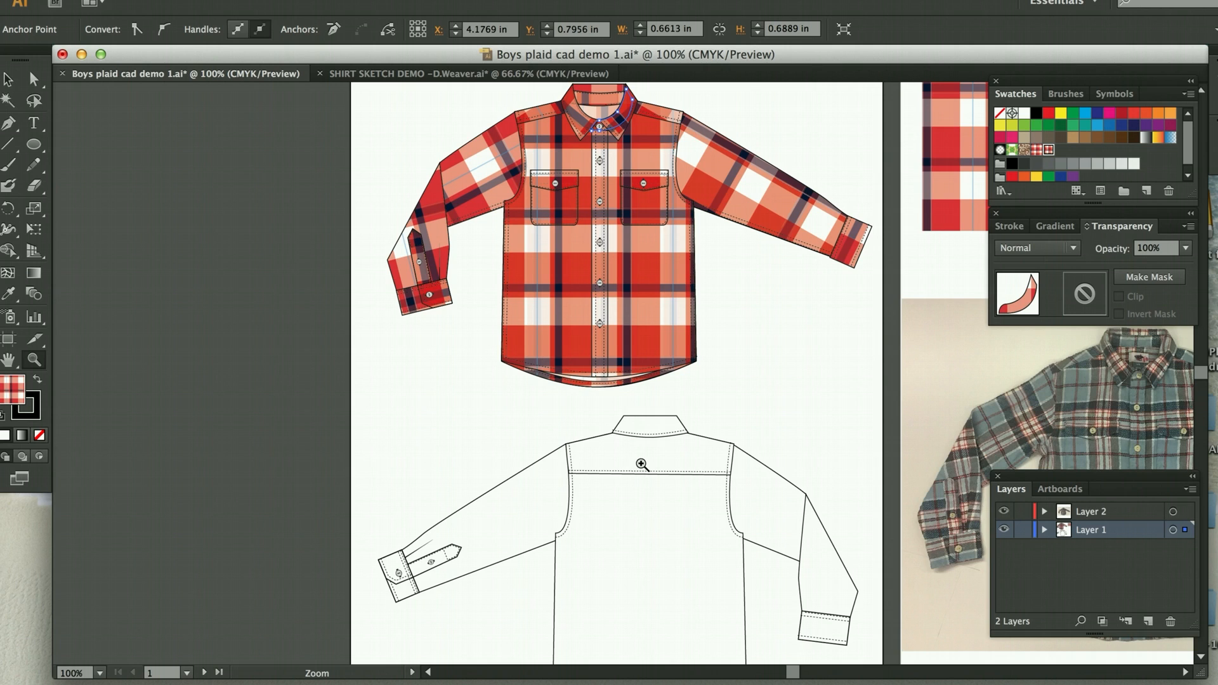
{"action": "scroll", "coordinate": [642, 464], "scroll_direction": "down", "scroll_amount": 4}
{"action": "scroll", "coordinate": [641, 465], "scroll_direction": "right", "scroll_amount": 2}
{"action": "left_click", "coordinate": [34, 79]}
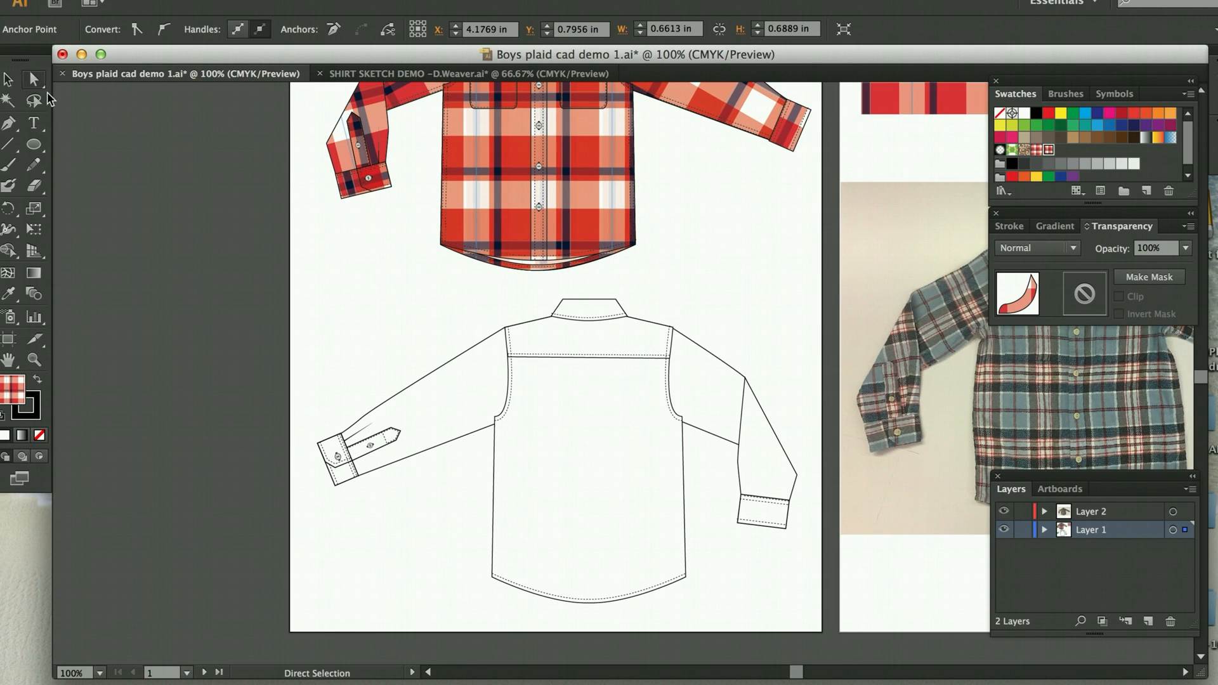
{"action": "left_click", "coordinate": [493, 503]}
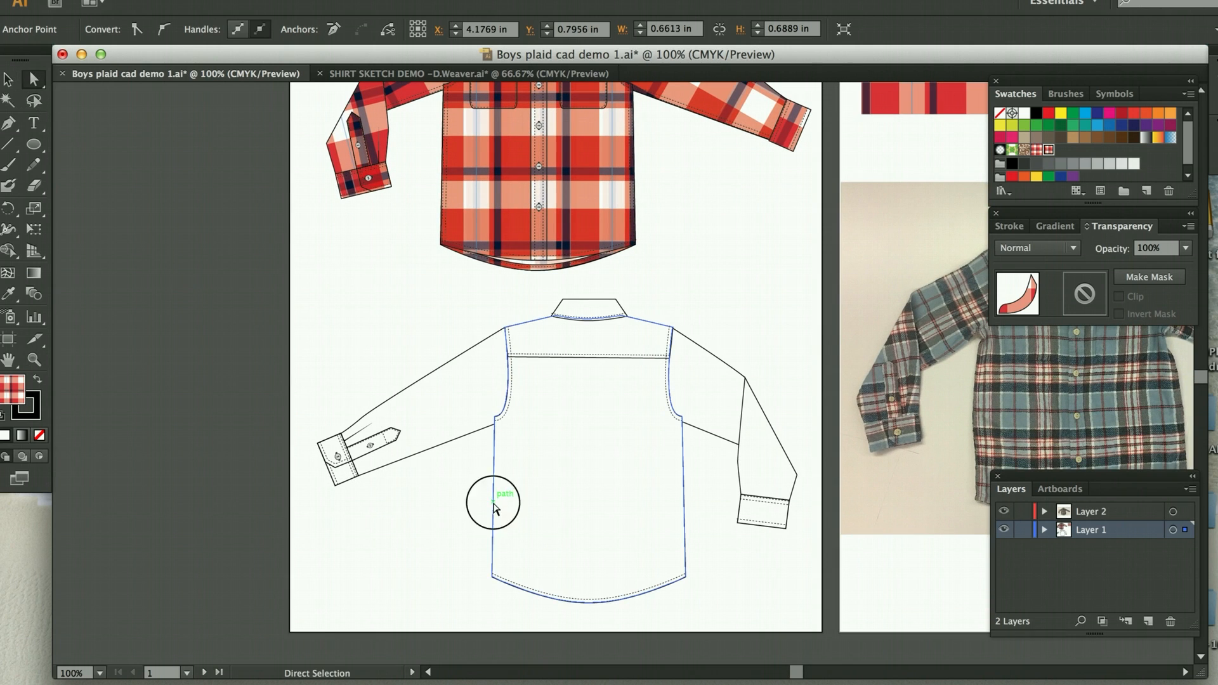
{"action": "key", "text": "i"}
{"action": "left_click", "coordinate": [568, 115]}
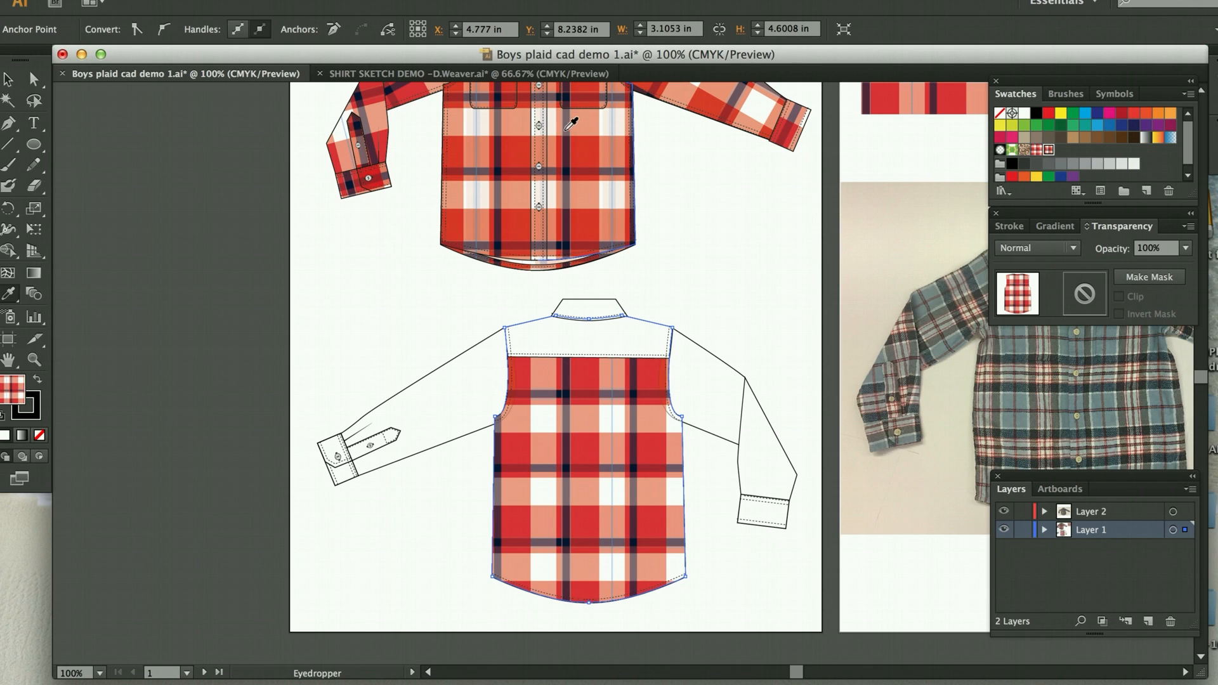
Step: Fill the back yoke with the plaid sampled from the front body using the Eyedropper
{"action": "left_click", "coordinate": [34, 78]}
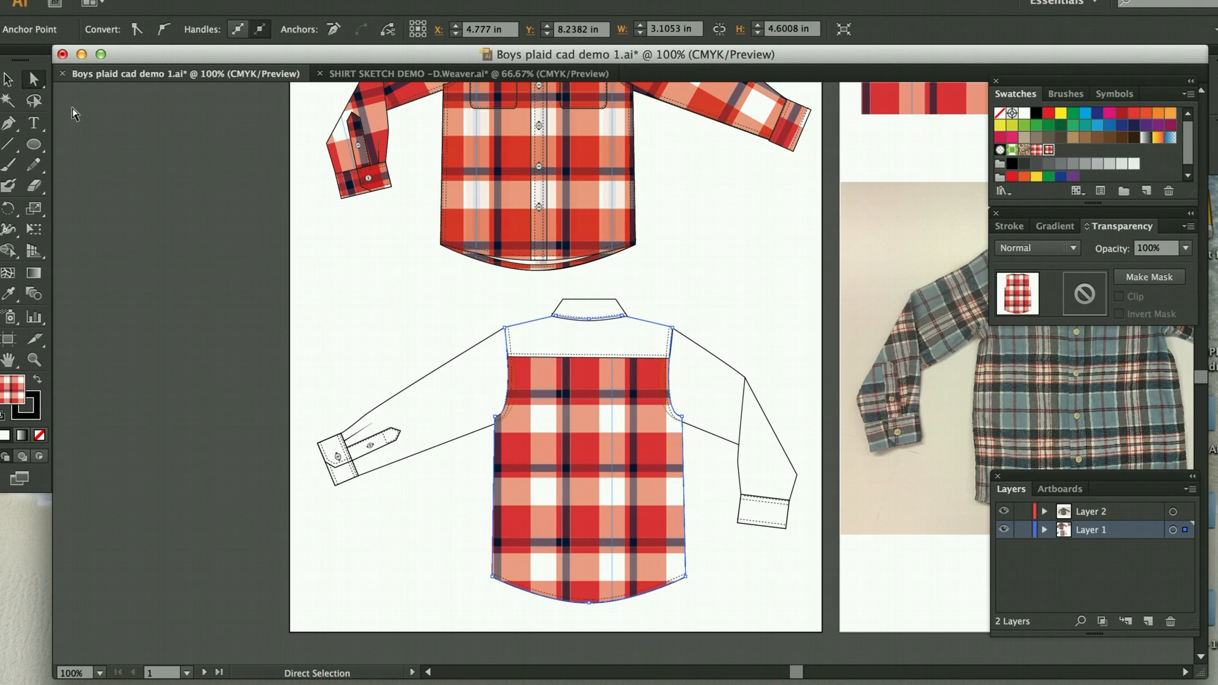
{"action": "left_click", "coordinate": [563, 339]}
{"action": "key", "text": "i"}
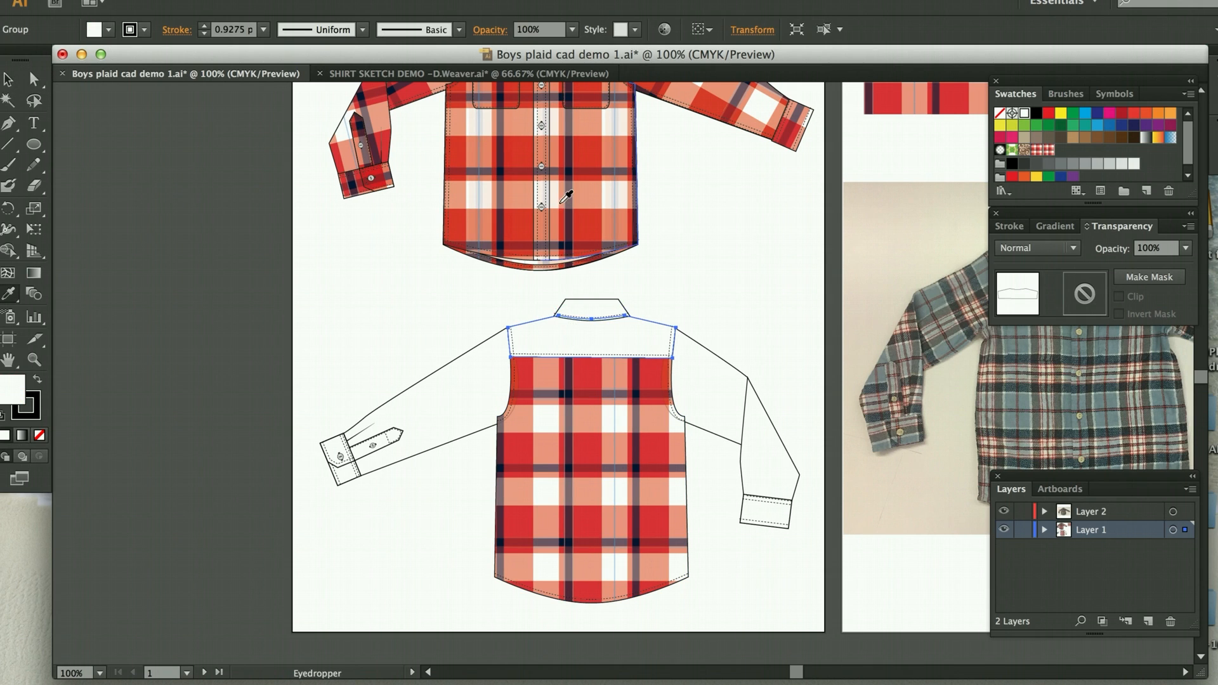
{"action": "left_click", "coordinate": [593, 206]}
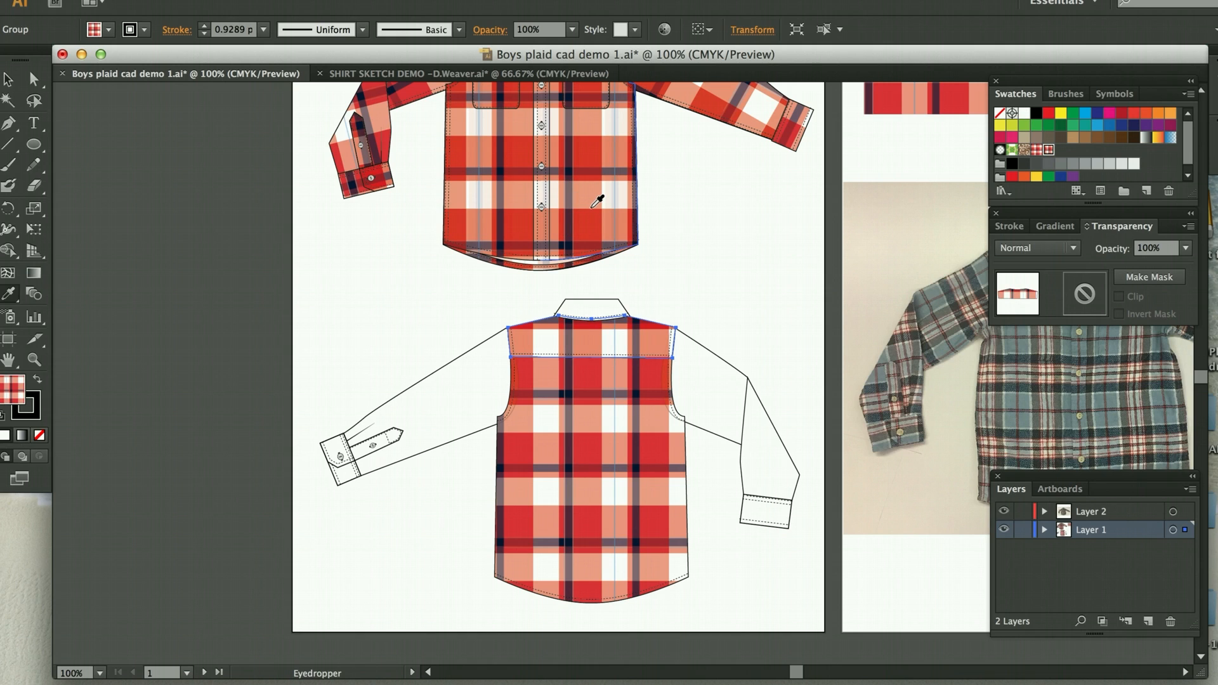
Step: Shift only the plaid pattern inside the back yoke rightward so its vertical stripes are offset from the back body's, then deselect it
{"action": "key", "text": "grave+Right"}
{"action": "key", "text": "grave+Right"}
{"action": "key", "text": "grave+Right"}
{"action": "key", "text": "grave+Right"}
{"action": "key", "text": "grave+Right"}
{"action": "key", "text": "grave+Right"}
{"action": "key", "text": "grave+Right"}
{"action": "key", "text": "grave+Right"}
{"action": "key", "text": "grave+Right"}
{"action": "key", "text": "grave+Right"}
{"action": "key", "text": "grave+Right"}
{"action": "key", "text": "grave+Right"}
{"action": "key", "text": "grave+Right"}
{"action": "key", "text": "grave+Right"}
{"action": "key", "text": "grave+Right"}
{"action": "key", "text": "grave+Right"}
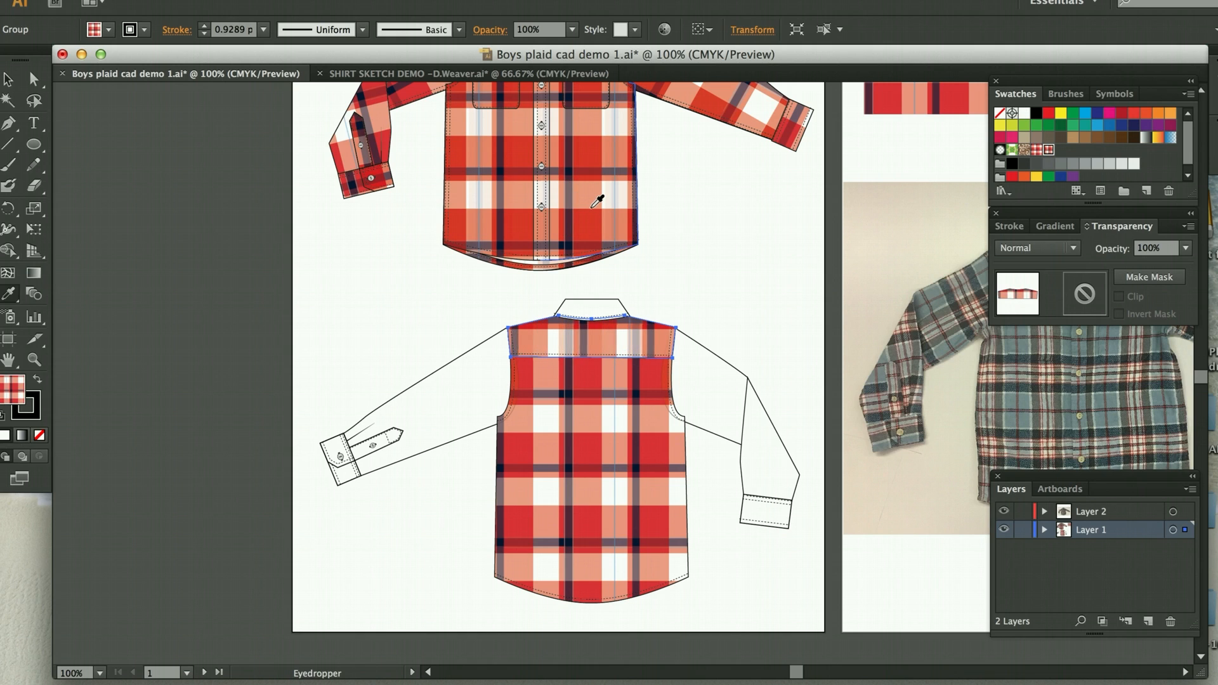
{"action": "key", "text": "grave+Right"}
{"action": "key", "text": "grave+Right"}
{"action": "key", "text": "grave+Right"}
{"action": "key", "text": "grave+Right"}
{"action": "key", "text": "grave+Right"}
{"action": "key", "text": "grave+Right"}
{"action": "key", "text": "grave+Right"}
{"action": "key", "text": "grave+Right"}
{"action": "key", "text": "grave+Right"}
{"action": "key", "text": "grave+Right"}
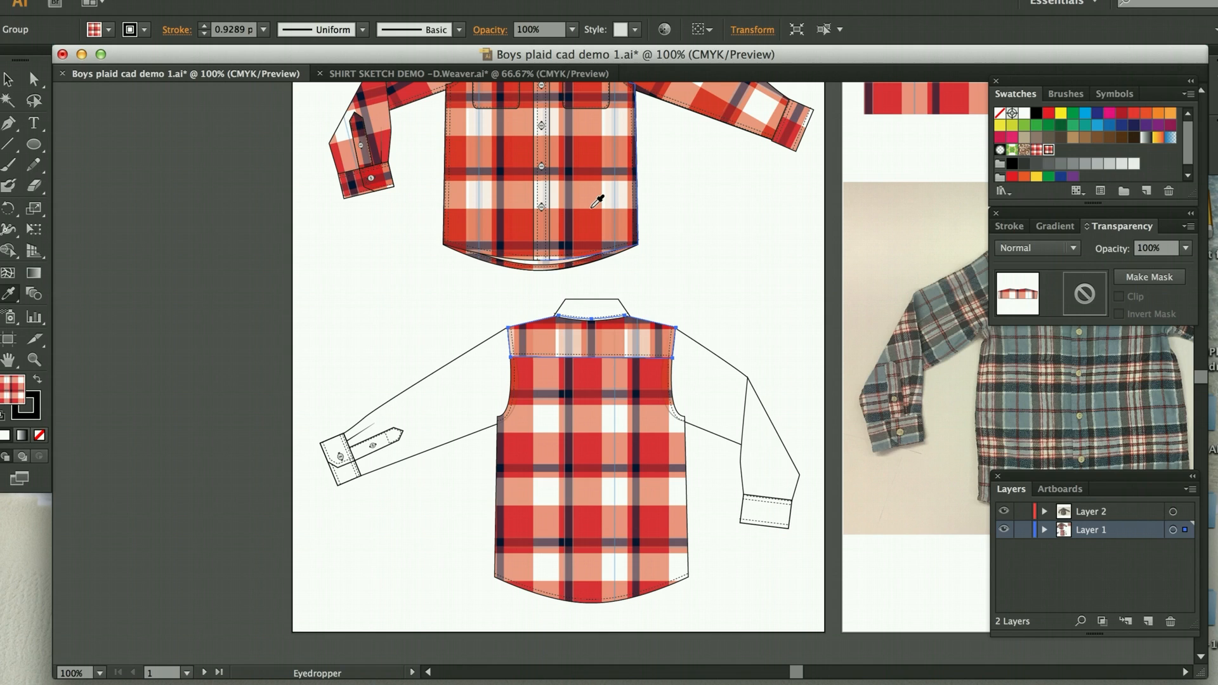
{"action": "key", "text": "grave+Right"}
{"action": "key", "text": "grave+Right"}
{"action": "key", "text": "grave+Right"}
{"action": "key", "text": "grave+Right"}
{"action": "key", "text": "grave+Right"}
{"action": "key", "text": "grave+Right"}
{"action": "key", "text": "grave+Right"}
{"action": "key", "text": "grave+Right"}
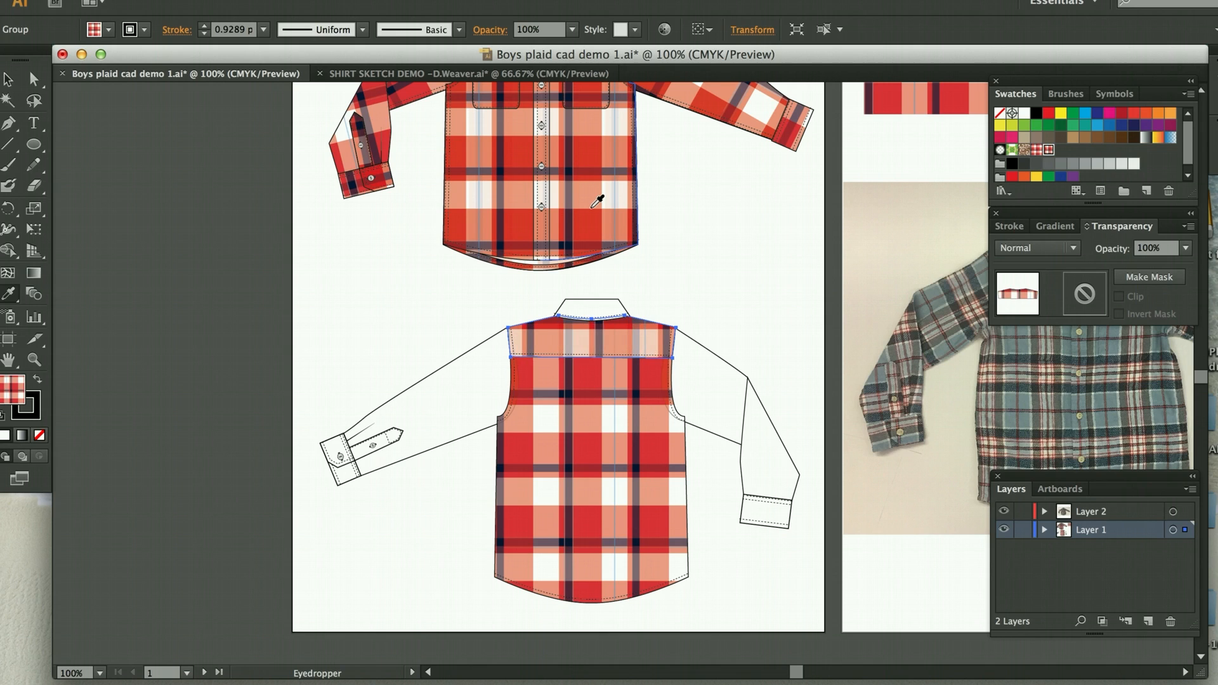
{"action": "key", "text": "grave+Right"}
{"action": "key", "text": "grave+Right"}
{"action": "key", "text": "grave+Right"}
{"action": "key", "text": "grave+Right"}
{"action": "key", "text": "grave+Right"}
{"action": "key", "text": "grave+Right"}
{"action": "key", "text": "grave+Right"}
{"action": "key", "text": "grave+Right"}
{"action": "key", "text": "grave+Right"}
{"action": "key", "text": "grave+Right"}
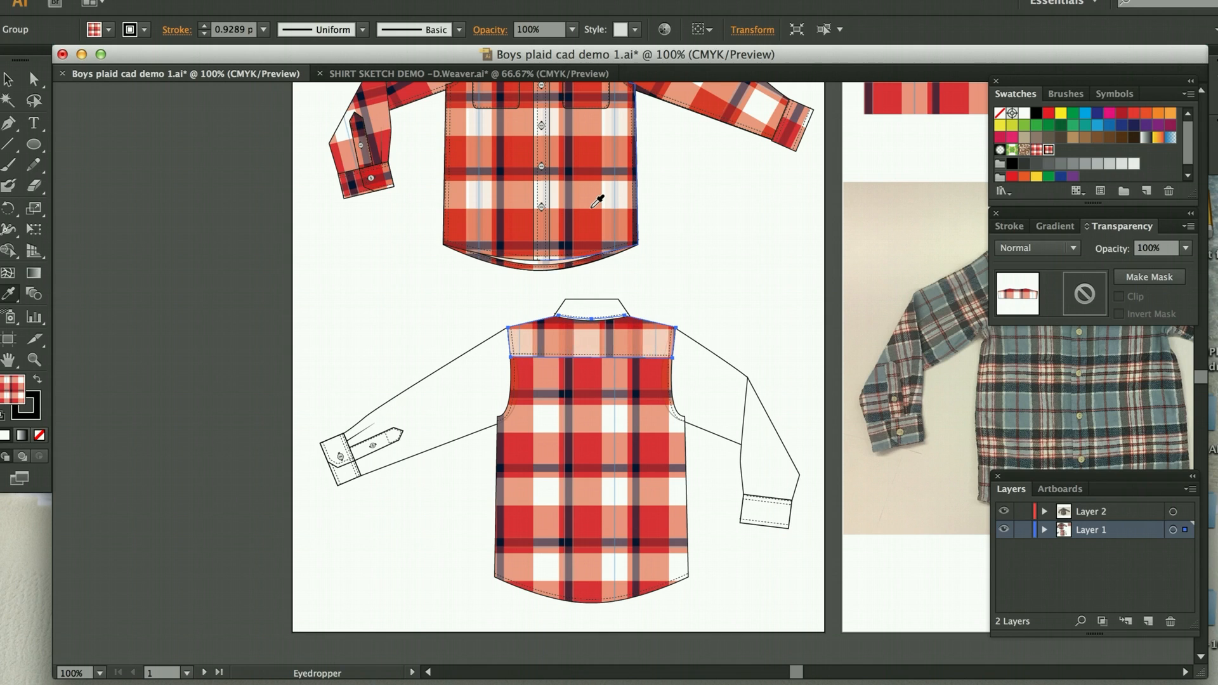
{"action": "key", "text": "grave+Right"}
{"action": "key", "text": "grave+Right"}
{"action": "key", "text": "a"}
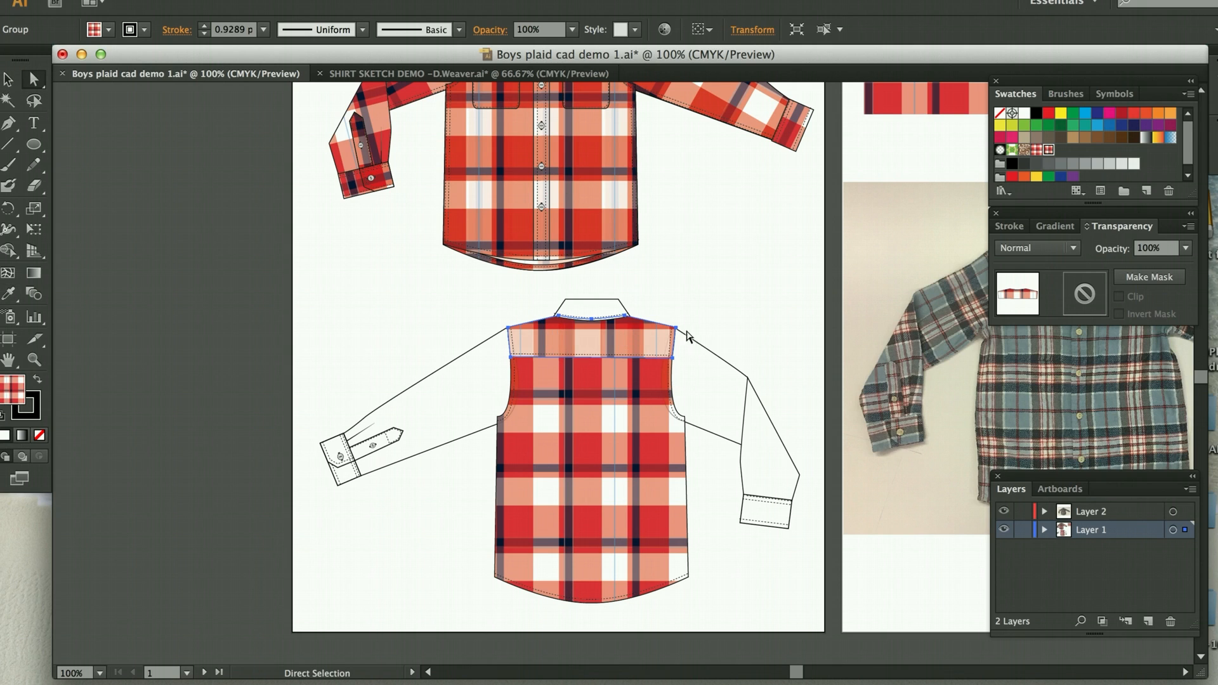
{"action": "left_click", "coordinate": [677, 286]}
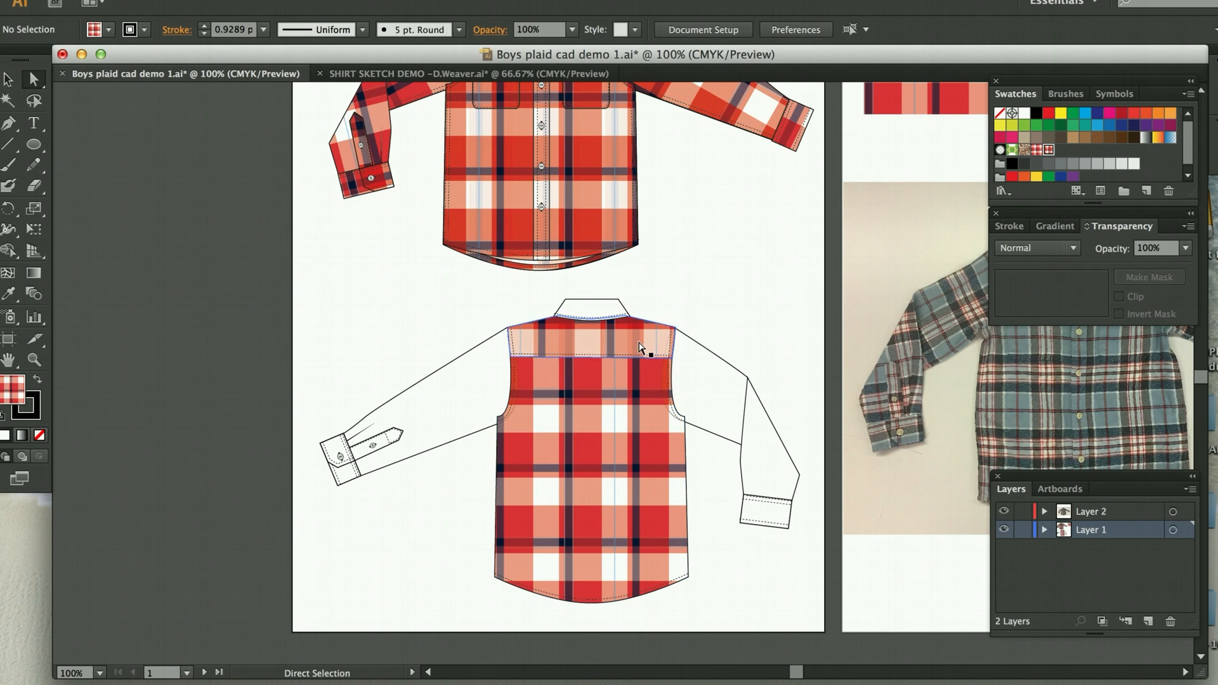
Step: Move the plaid back yoke aside, fill the duplicate yoke shape beneath it with white, and move the plaid yoke back into place
{"action": "left_click_drag", "start_coordinate": [638, 349], "coordinate": [643, 336]}
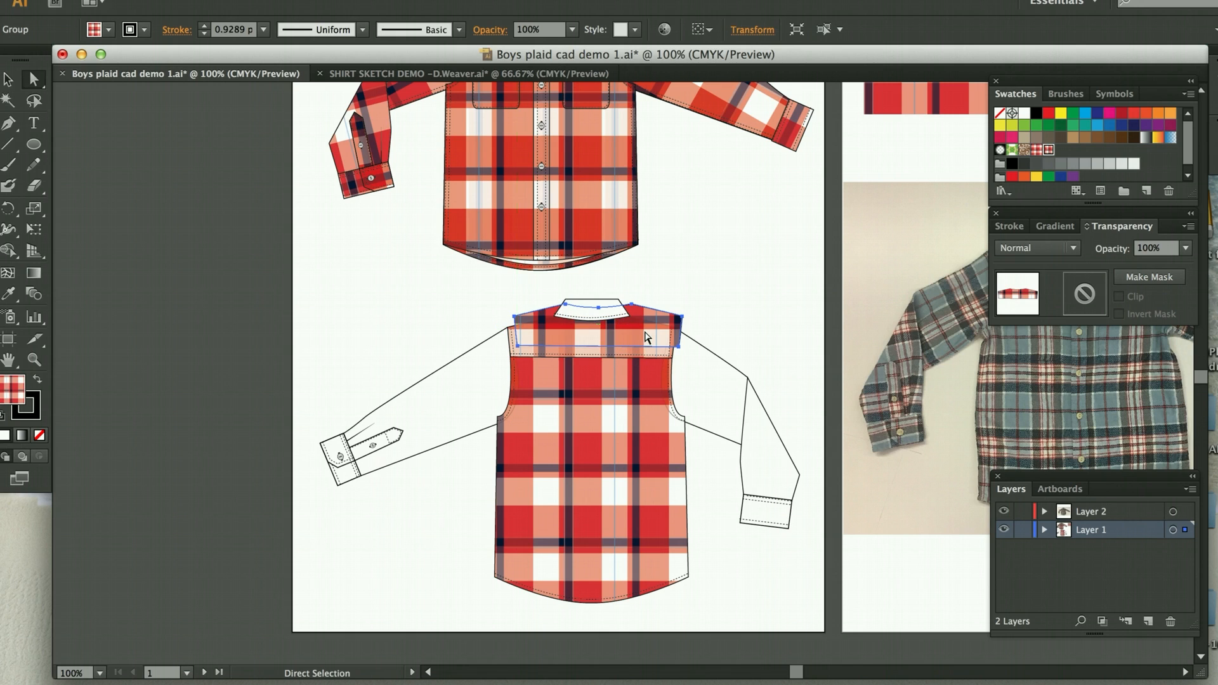
{"action": "left_click", "coordinate": [640, 356]}
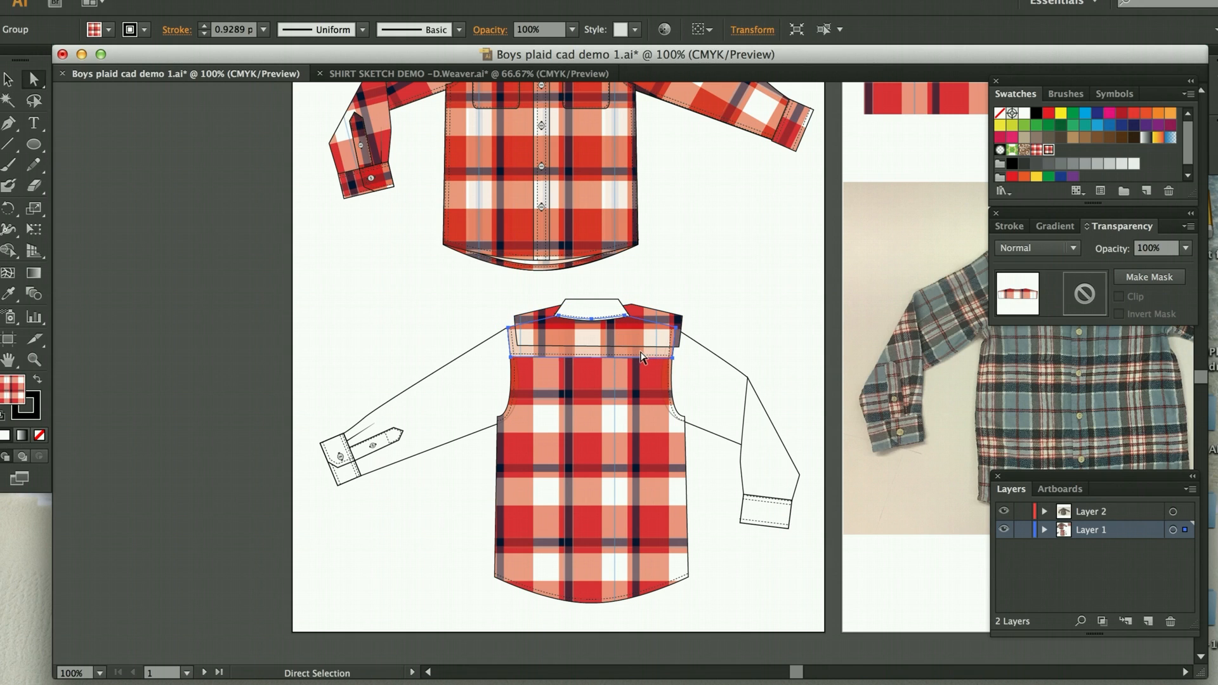
{"action": "left_click", "coordinate": [1024, 113]}
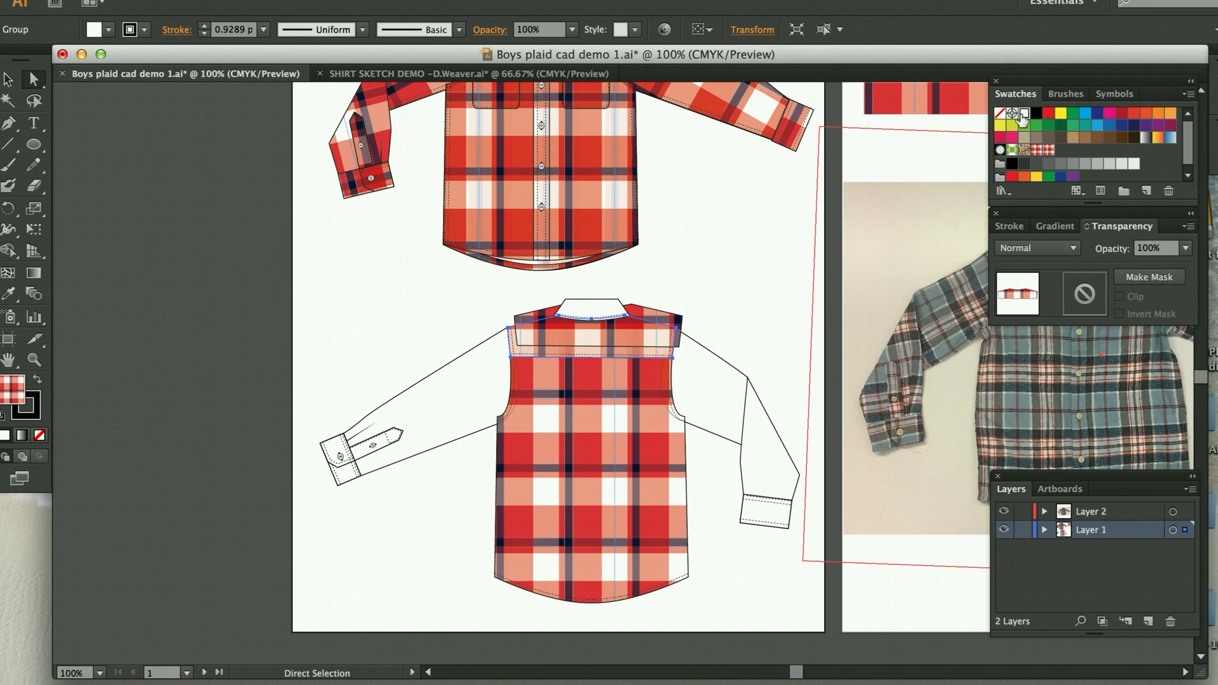
{"action": "left_click", "coordinate": [651, 344]}
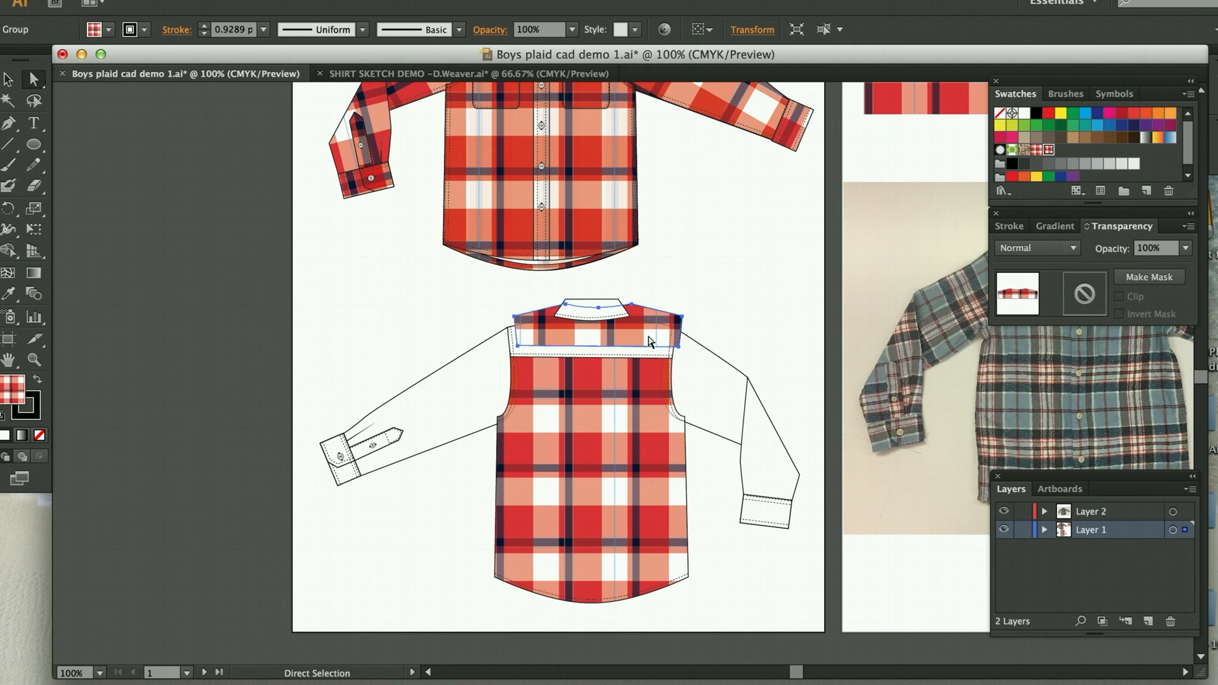
{"action": "left_click_drag", "start_coordinate": [649, 343], "coordinate": [643, 345]}
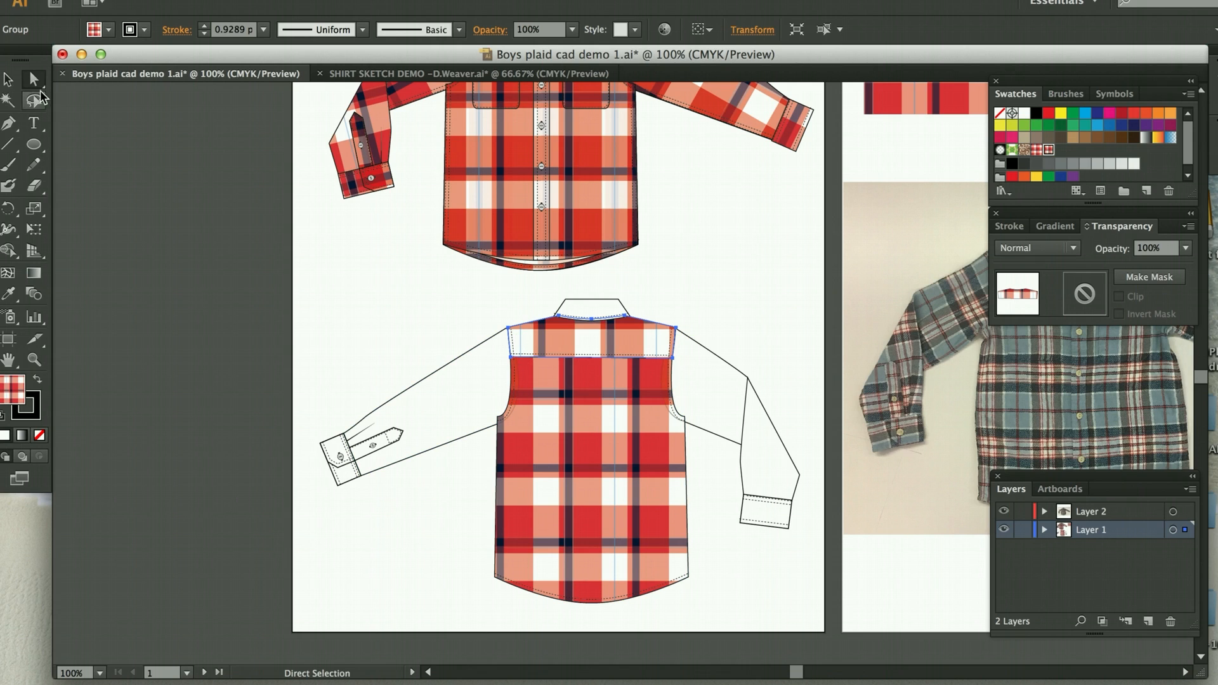
Step: Fill the back view's straight sleeve with the angled plaid sampled from the front view's bent upper sleeve
{"action": "left_click", "coordinate": [357, 317]}
{"action": "left_click", "coordinate": [431, 379]}
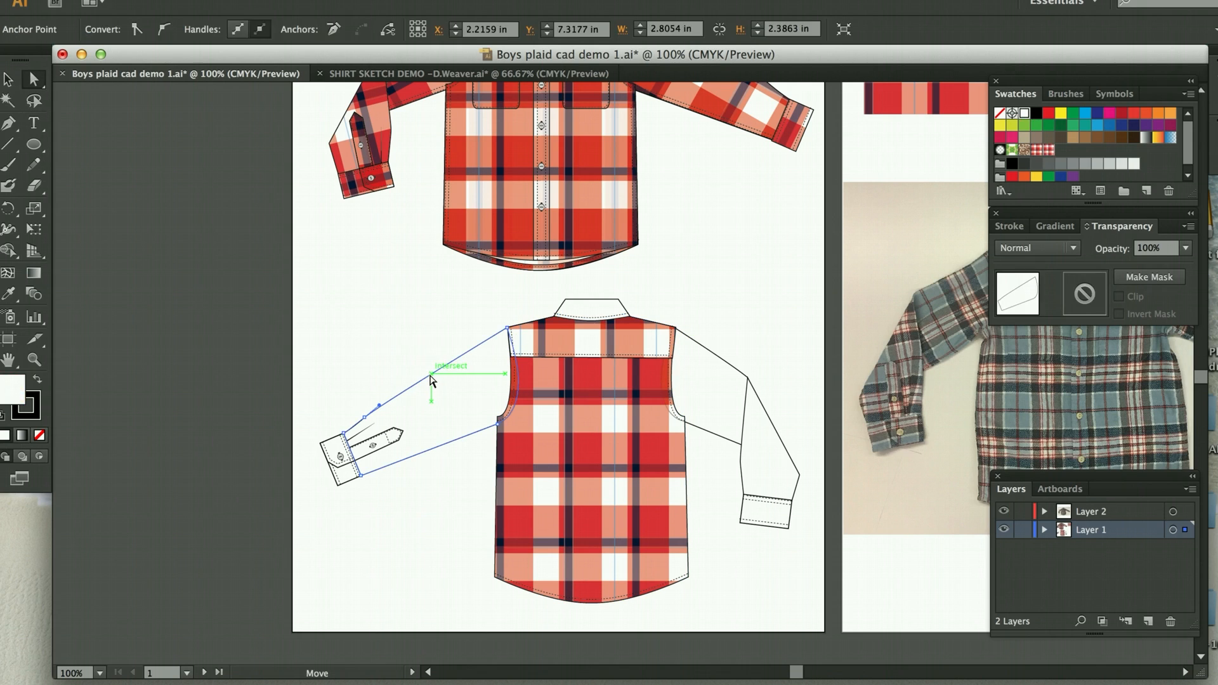
{"action": "scroll", "coordinate": [430, 379], "scroll_direction": "up", "scroll_amount": 3}
{"action": "key", "text": "i"}
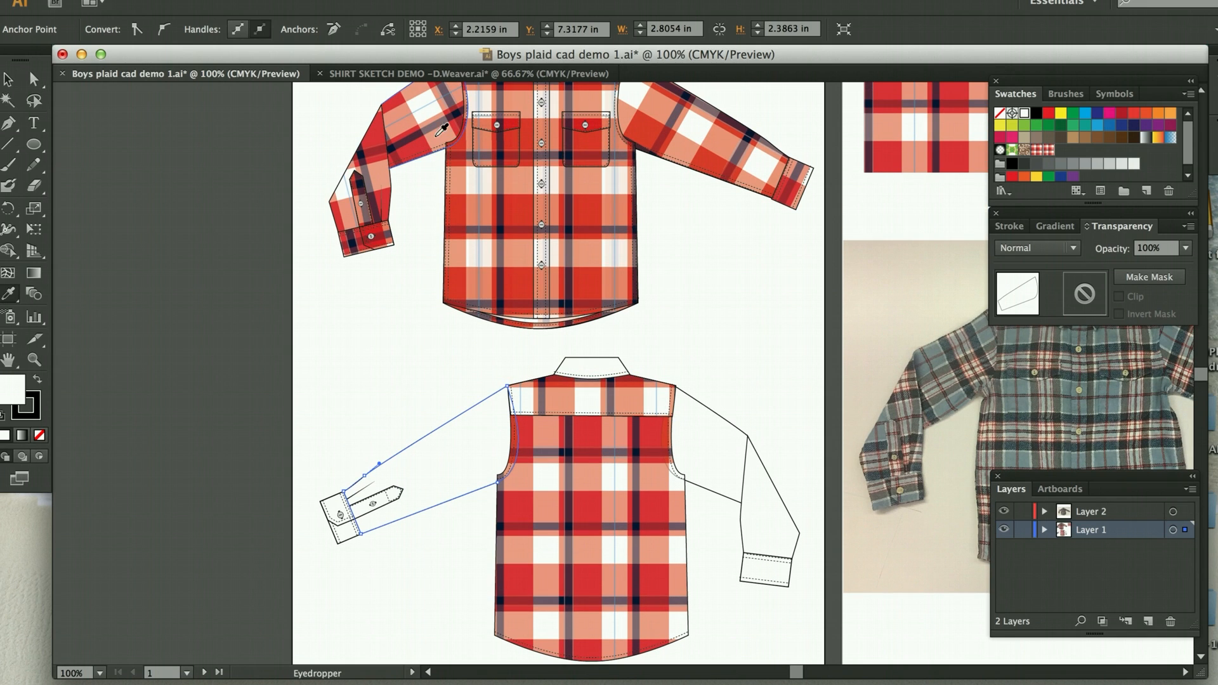
{"action": "left_click", "coordinate": [437, 132]}
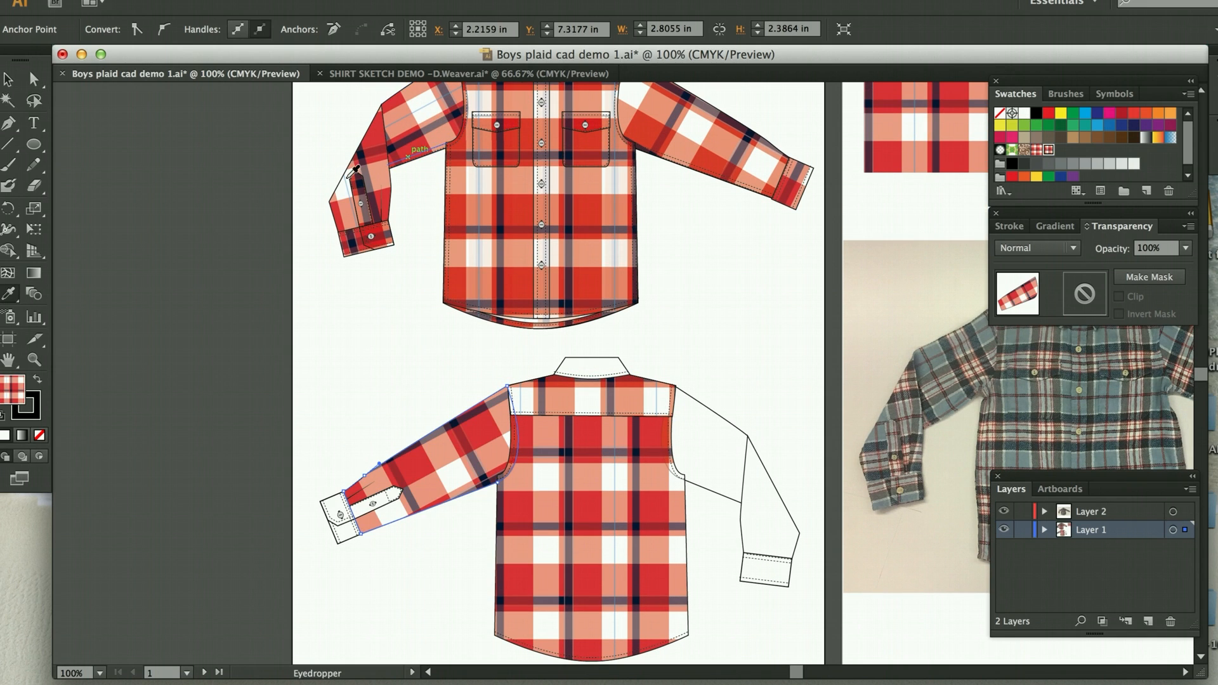
Step: Fill the upper part of the back view's bent sleeve with the angled plaid sampled from the front view's straight sleeve
{"action": "left_click", "coordinate": [33, 78]}
{"action": "left_click", "coordinate": [715, 374]}
{"action": "left_click", "coordinate": [715, 434]}
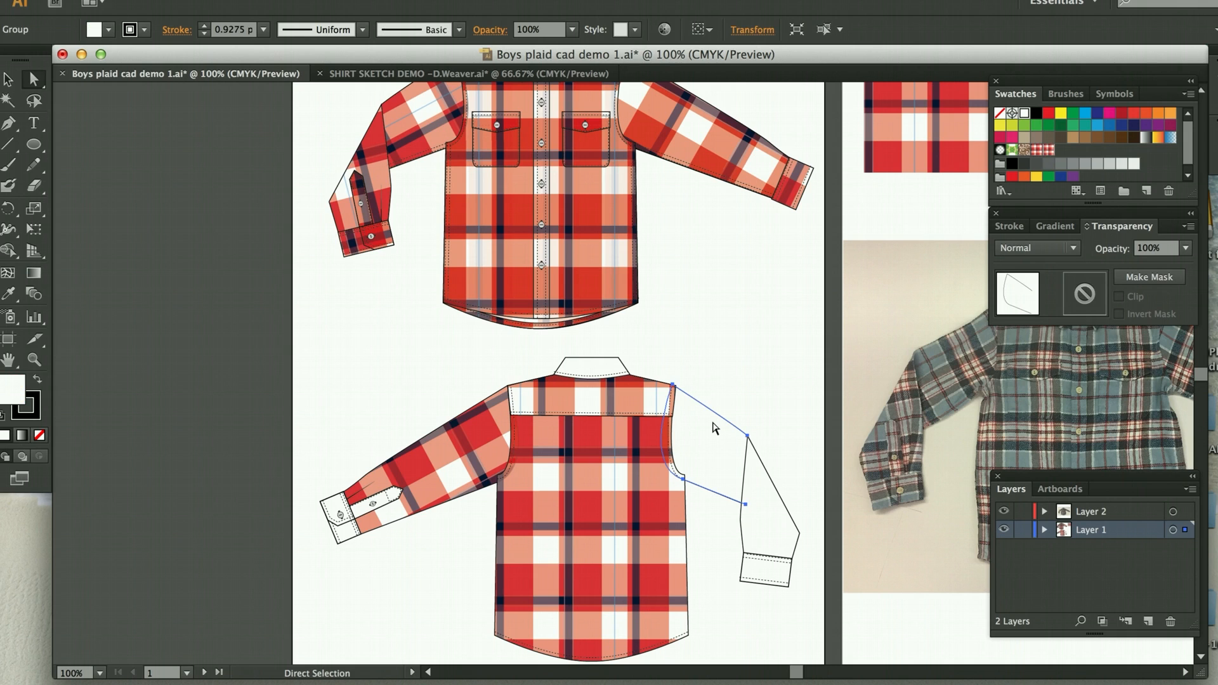
{"action": "key", "text": "i"}
{"action": "left_click", "coordinate": [727, 137]}
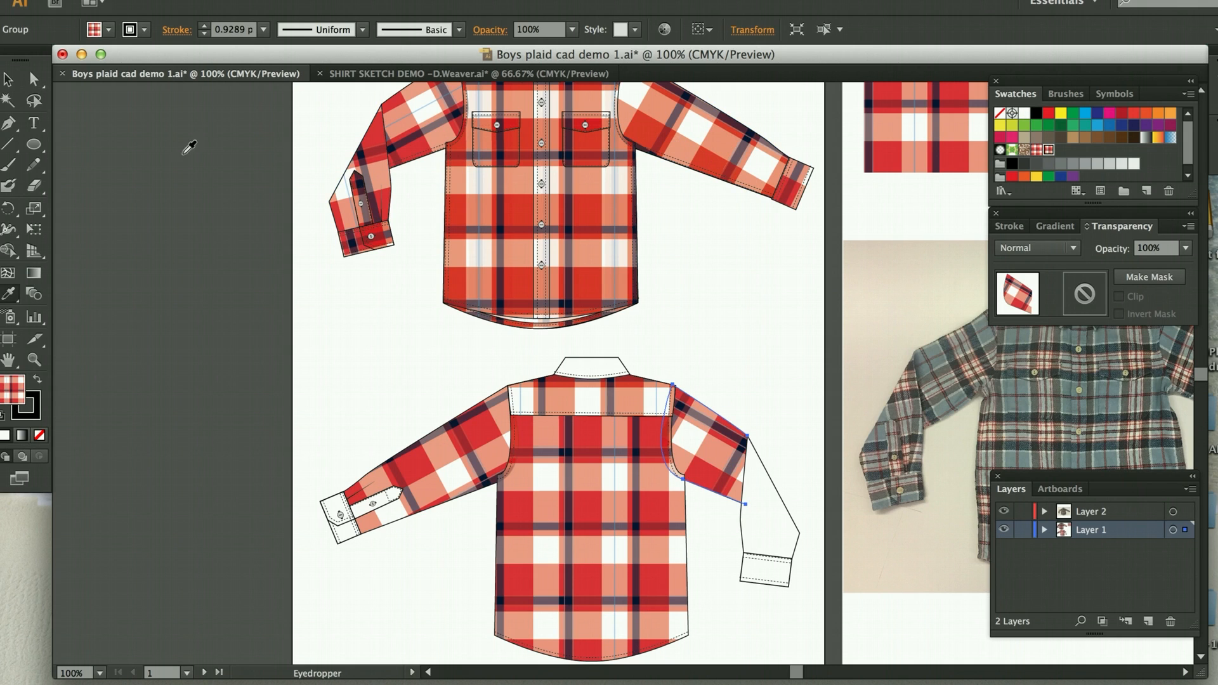
Step: Fill the overlapping upper cuff piece on the back view's straight sleeve with the sleeve's angled plaid and rotate only the pattern slightly
{"action": "left_click", "coordinate": [34, 78]}
{"action": "left_click", "coordinate": [179, 227]}
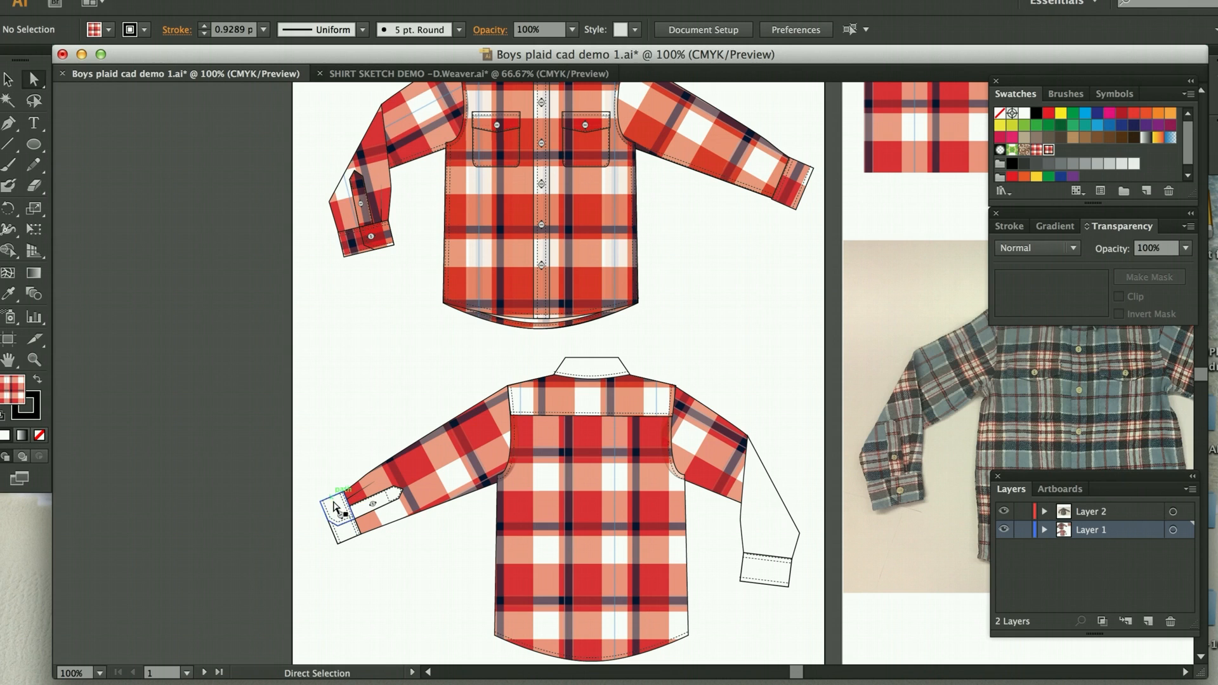
{"action": "left_click", "coordinate": [335, 507]}
{"action": "key", "text": "i"}
{"action": "left_click", "coordinate": [442, 465]}
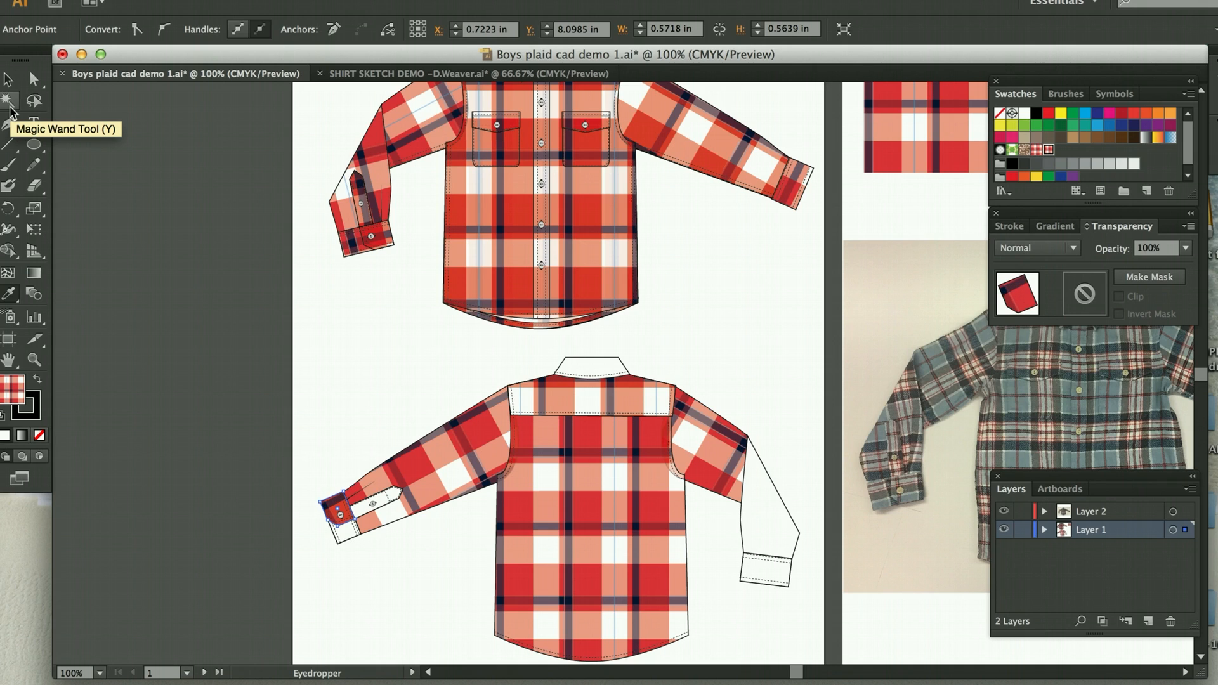
{"action": "left_click", "coordinate": [8, 79]}
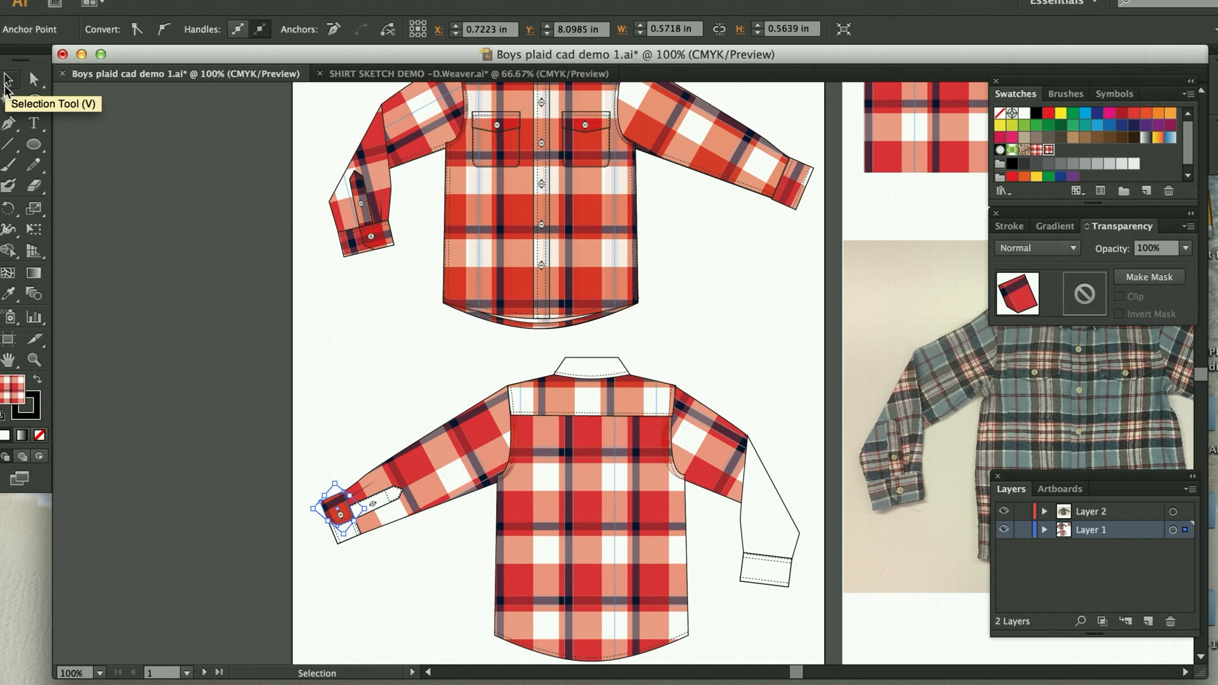
{"action": "key", "text": "r"}
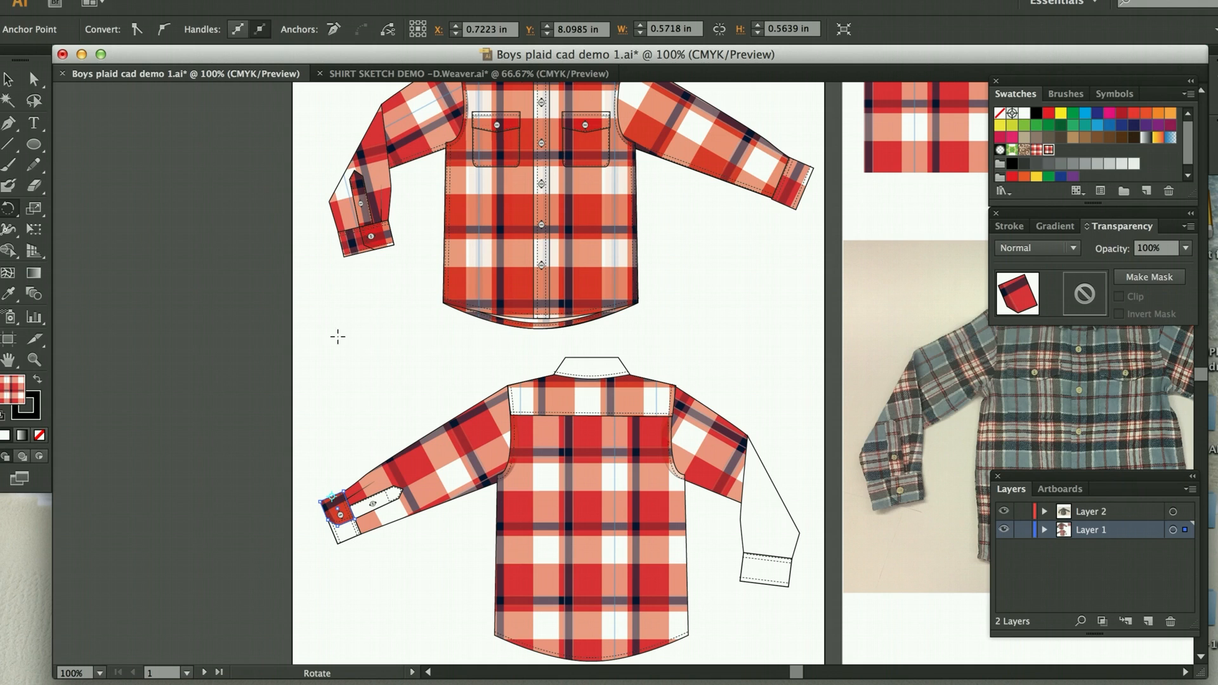
{"action": "left_click_drag", "start_coordinate": [338, 336], "coordinate": [340, 334]}
{"action": "left_click", "coordinate": [34, 79]}
{"action": "left_click", "coordinate": [95, 158]}
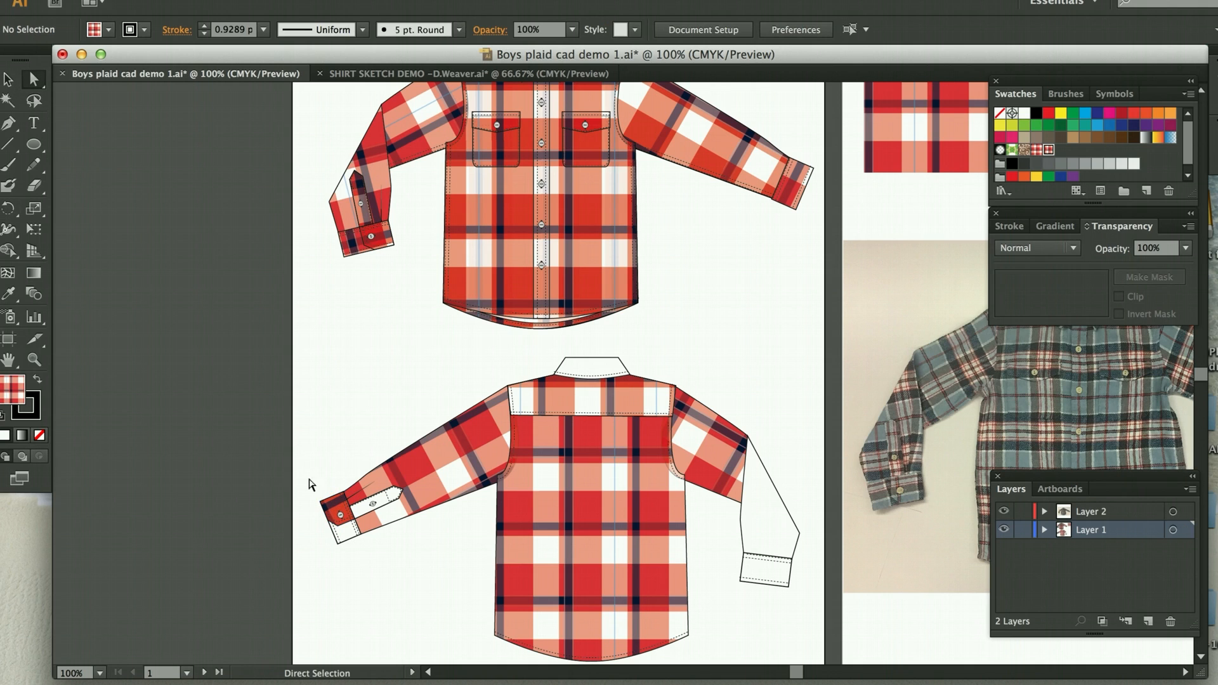
Step: Fill the remaining cuff piece of the back view's straight sleeve with plaid sampled from the adjoining plaid area
{"action": "left_click", "coordinate": [345, 533]}
{"action": "key", "text": "i"}
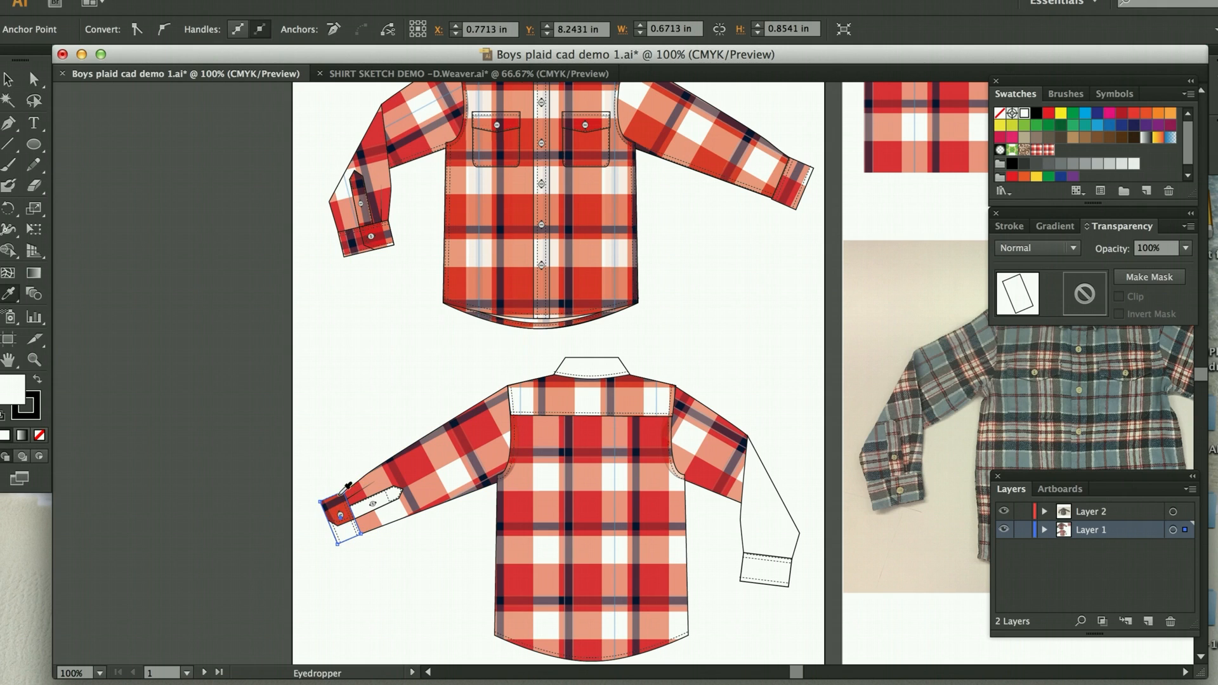
{"action": "left_click", "coordinate": [345, 489]}
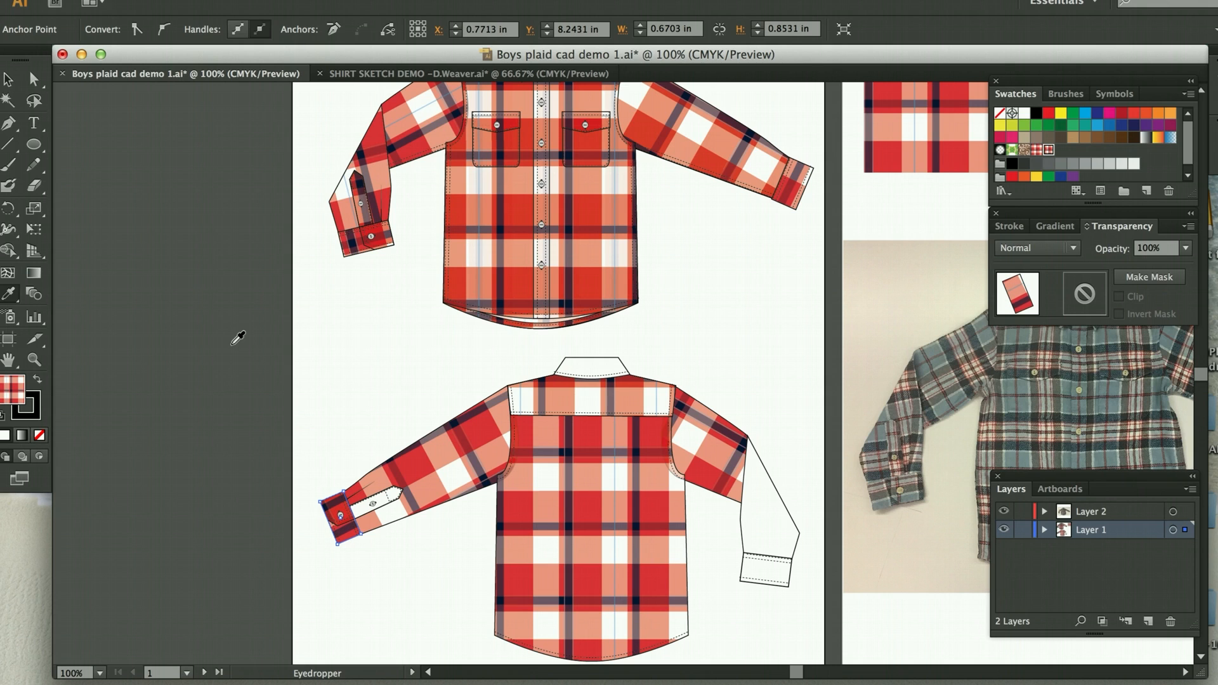
{"action": "left_click", "coordinate": [34, 78]}
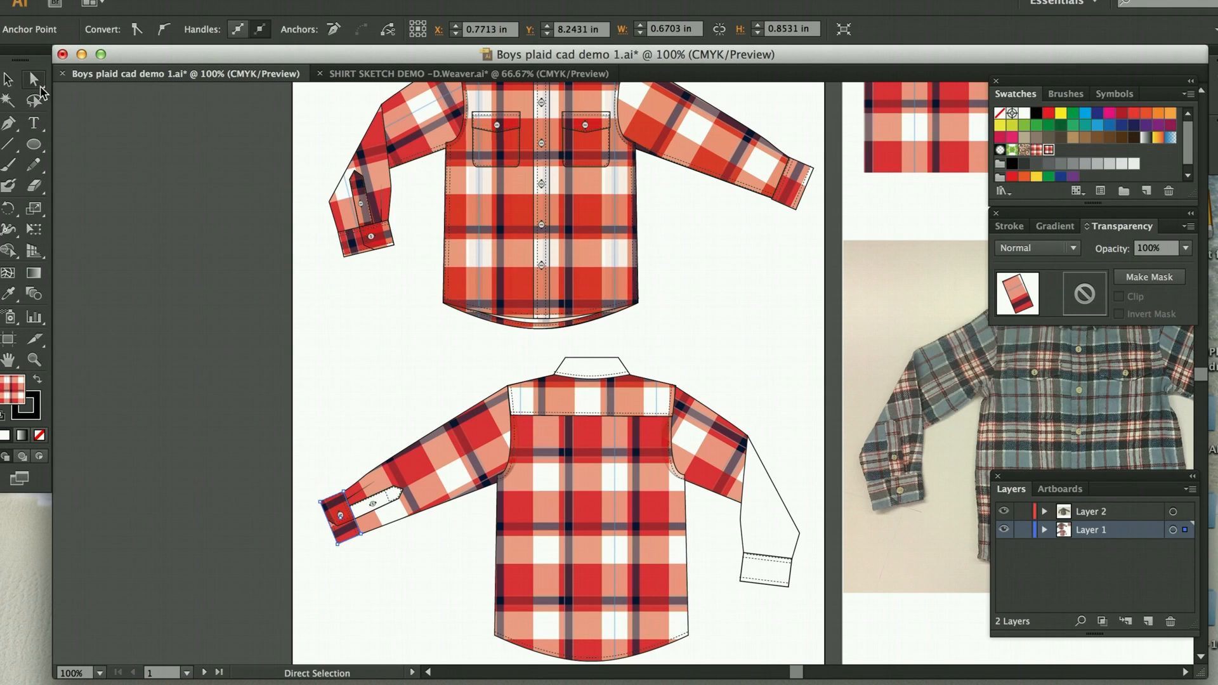
Step: Fill the back view's lower bent sleeve with the upper sleeve's plaid and rotate only the pattern so its stripes run along the forearm
{"action": "left_click", "coordinate": [754, 507]}
{"action": "key", "text": "i"}
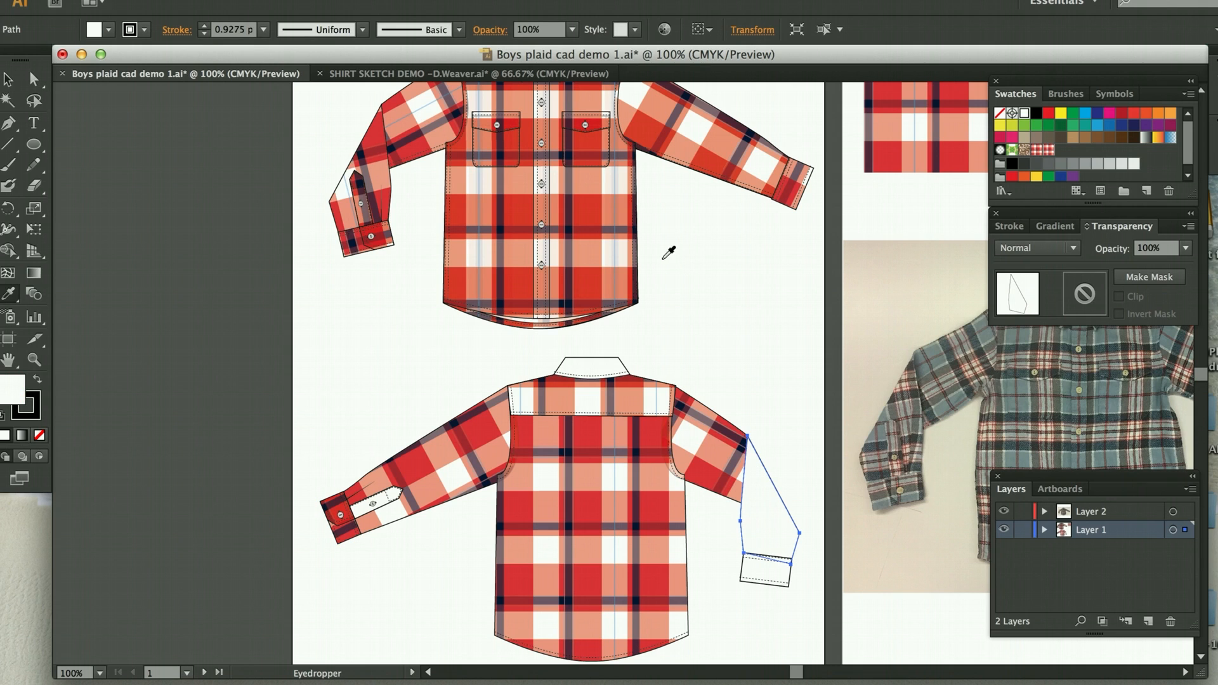
{"action": "left_click", "coordinate": [717, 437]}
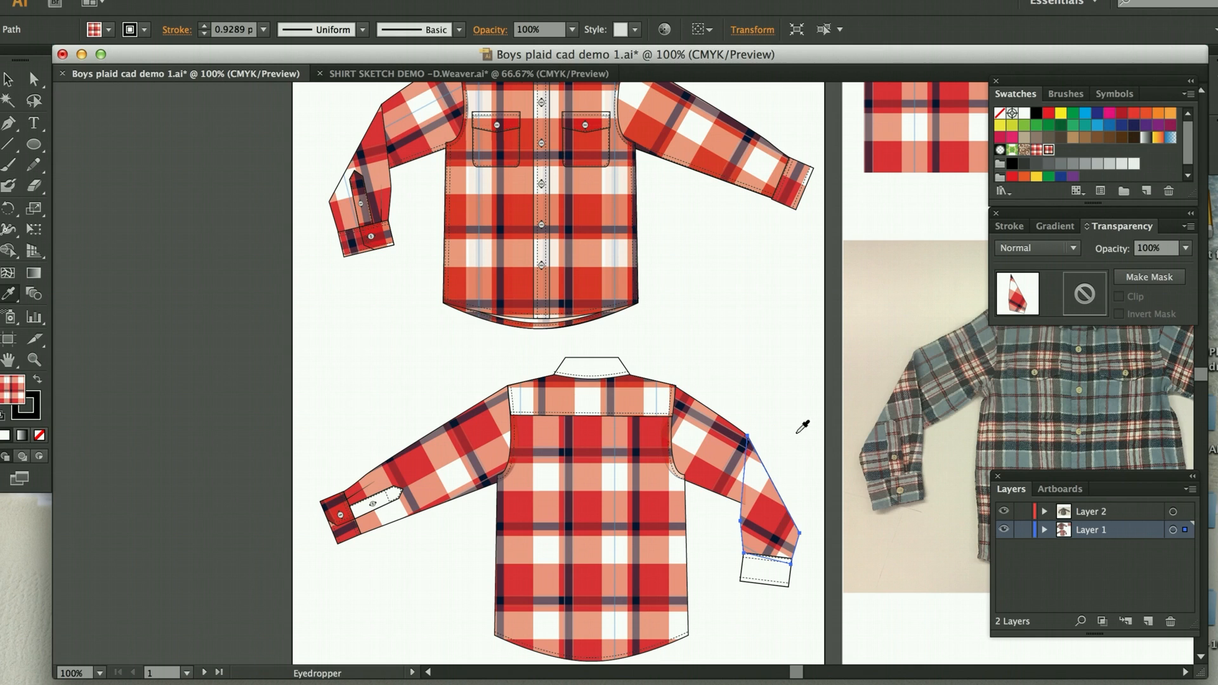
{"action": "key", "text": "r"}
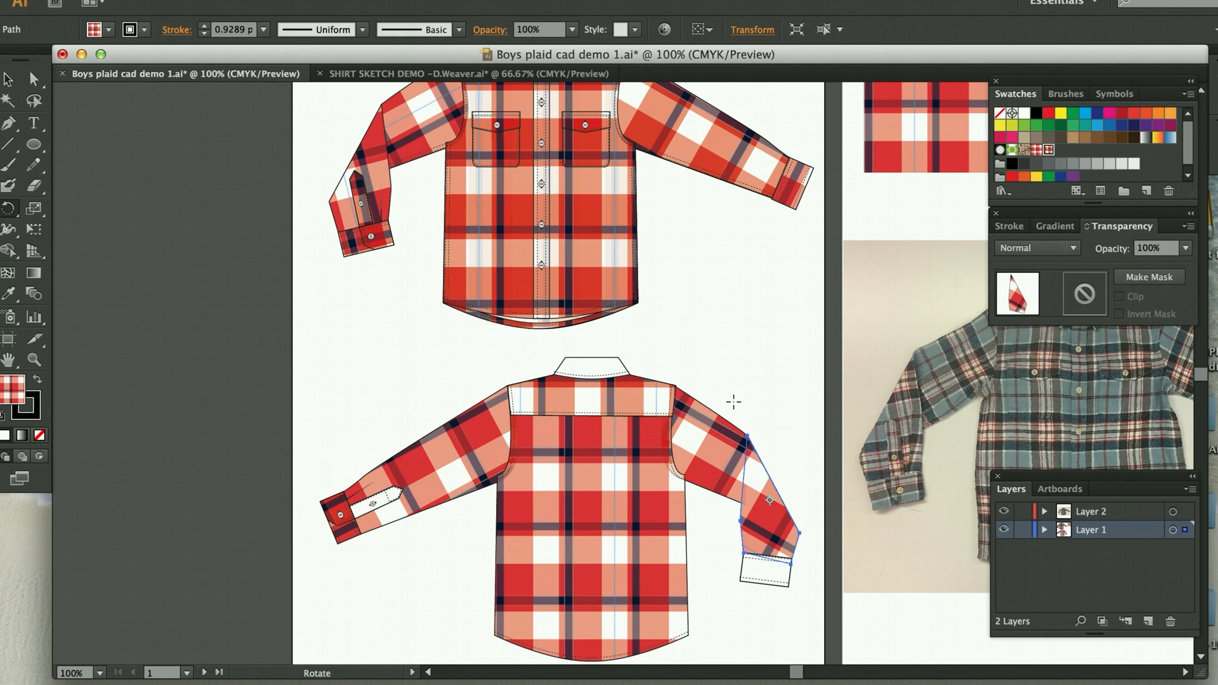
{"action": "mouse_move", "coordinate": [737, 399]}
{"action": "left_mouse_down"}
{"action": "mouse_move", "coordinate": [734, 408]}
{"action": "mouse_move", "coordinate": [726, 394]}
{"action": "left_mouse_up"}
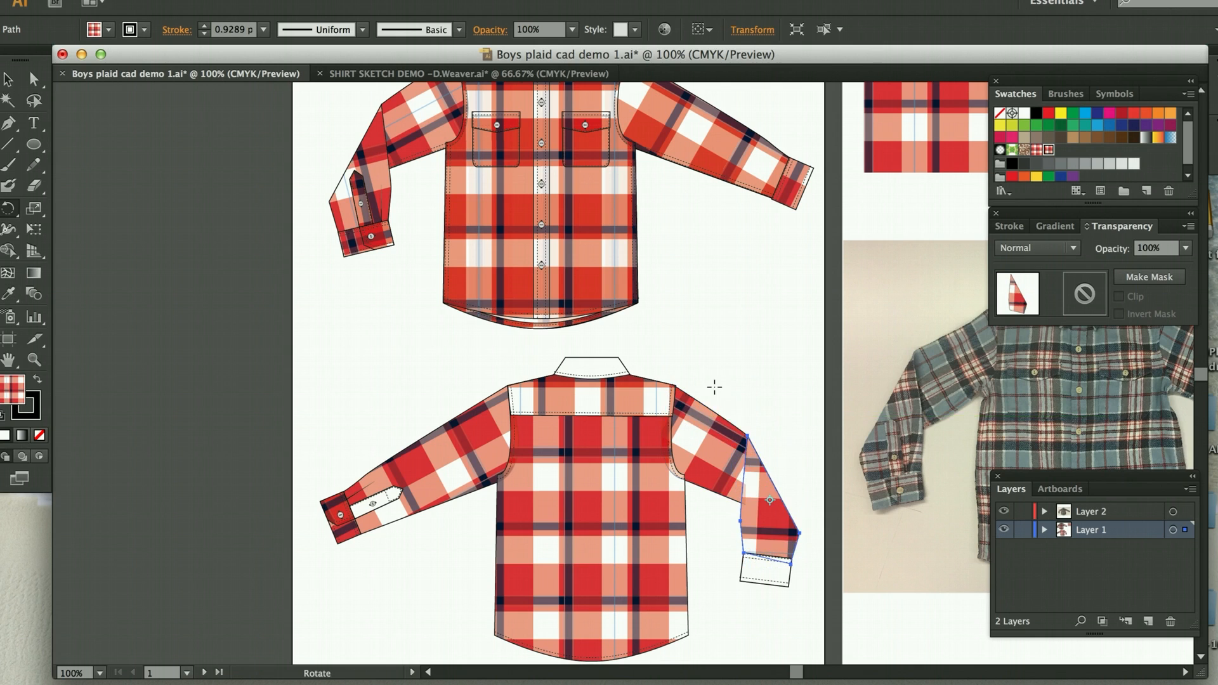
{"action": "left_click", "coordinate": [713, 383]}
{"action": "left_click", "coordinate": [33, 79]}
{"action": "left_click", "coordinate": [702, 521]}
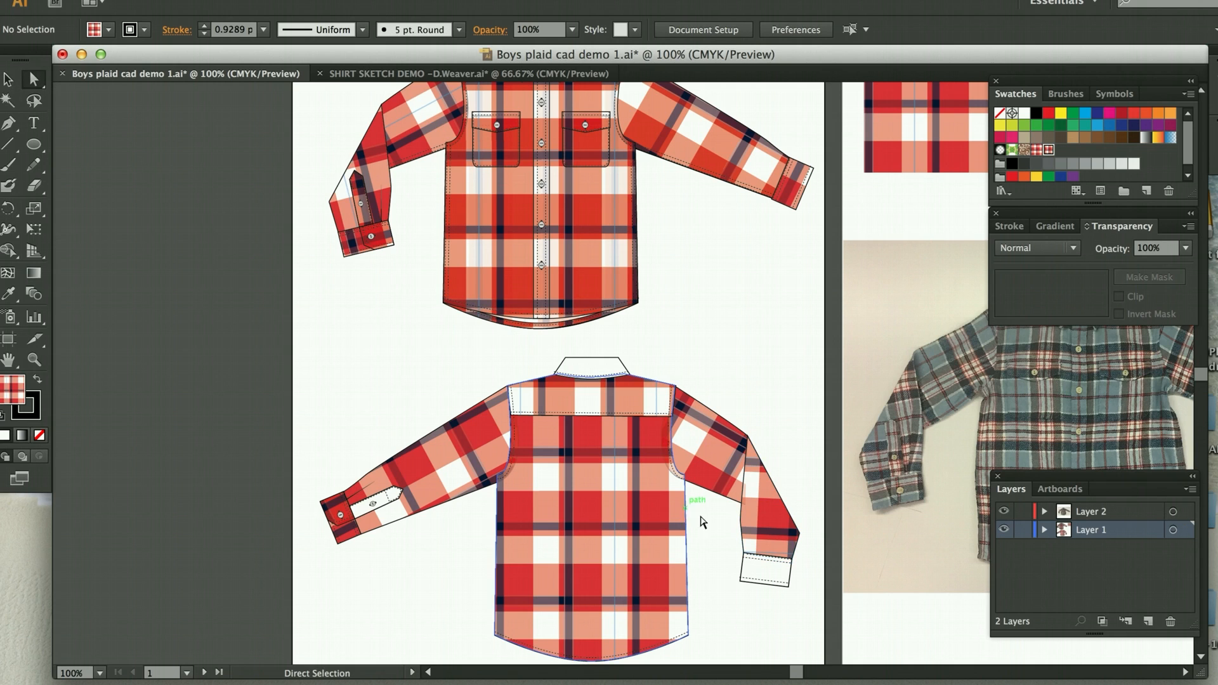
Step: Fill the cuff of the back view's bent sleeve with the plaid sampled from the lower sleeve
{"action": "left_click", "coordinate": [772, 575]}
{"action": "key", "text": "i"}
{"action": "left_click", "coordinate": [770, 516]}
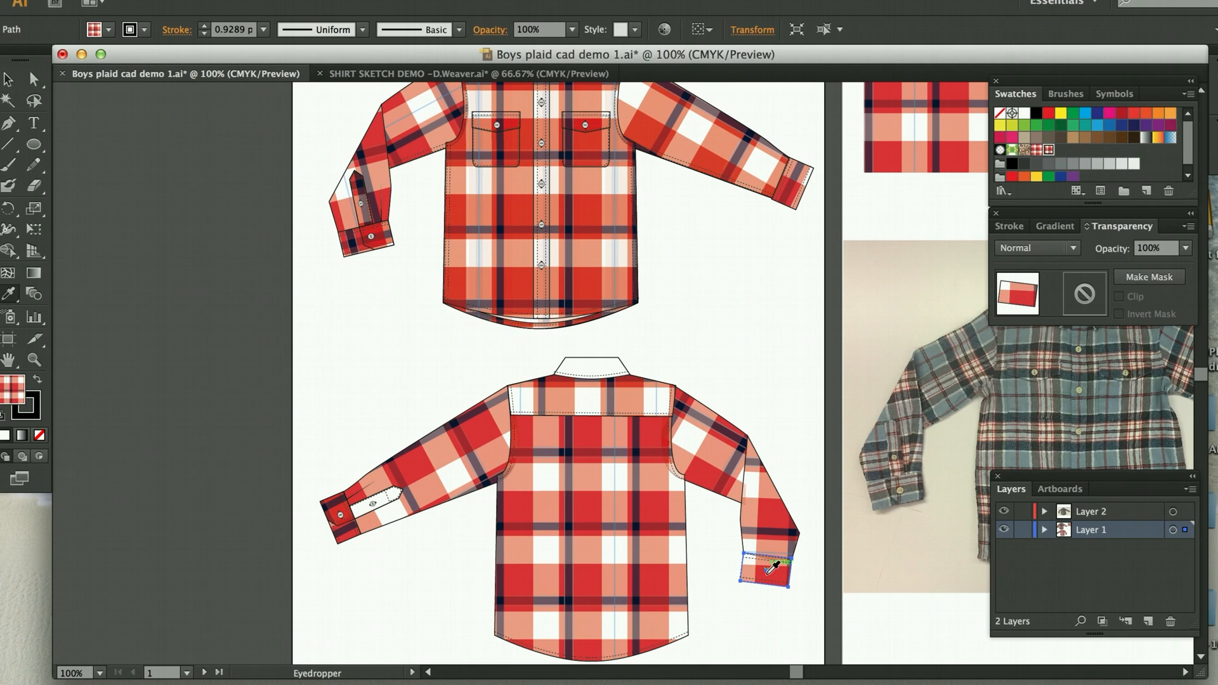
Step: Shift the plaid pattern inside the bent sleeve's cuff rightward and slightly up, rotate it slightly to follow the cuff, and deselect it
{"action": "key", "text": "r"}
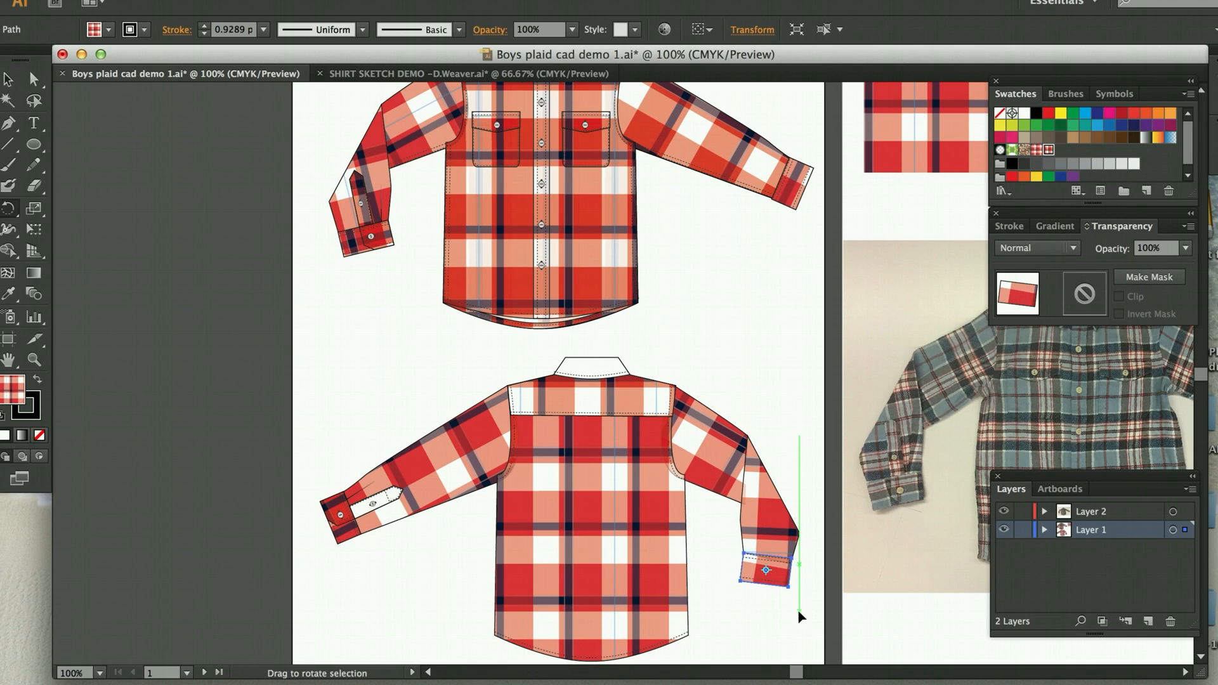
{"action": "key", "text": "grave+Right"}
{"action": "key", "text": "grave+Right"}
{"action": "key", "text": "grave+Right"}
{"action": "key", "text": "grave+Right"}
{"action": "key", "text": "grave+Right"}
{"action": "key", "text": "grave+Right"}
{"action": "key", "text": "grave+Right"}
{"action": "key", "text": "grave+Right"}
{"action": "key", "text": "grave+Right"}
{"action": "key", "text": "grave+Right"}
{"action": "key", "text": "grave+Right"}
{"action": "key", "text": "grave+Right"}
{"action": "key", "text": "grave+Up"}
{"action": "key", "text": "grave+Up"}
{"action": "key", "text": "grave+Up"}
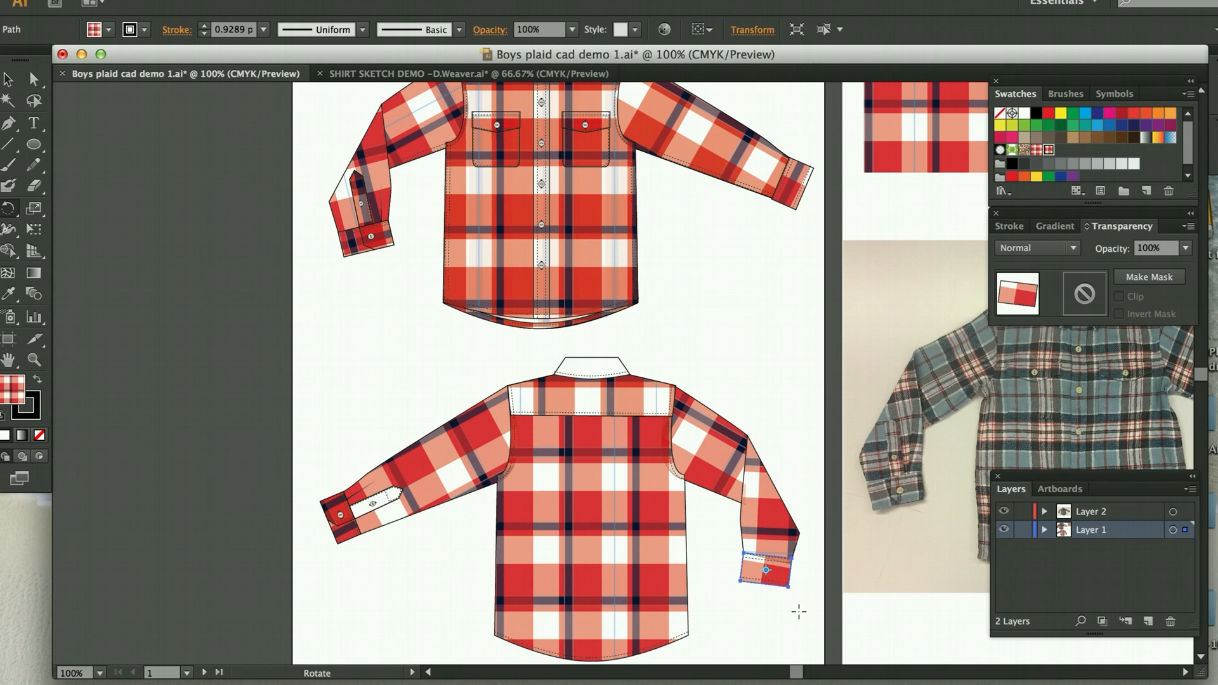
{"action": "scroll", "coordinate": [797, 610], "scroll_direction": "right", "scroll_amount": 1}
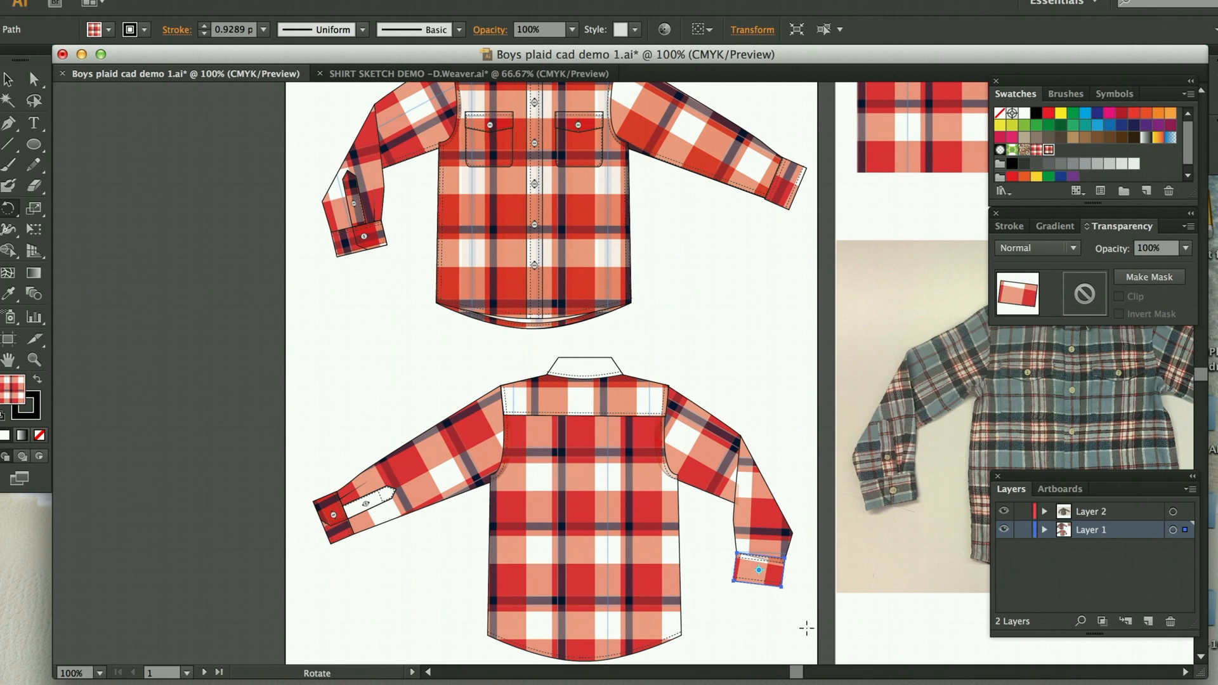
{"action": "left_click_drag", "start_coordinate": [805, 622], "coordinate": [800, 621]}
{"action": "left_click", "coordinate": [34, 79]}
{"action": "key", "text": "ctrl+shift+a"}
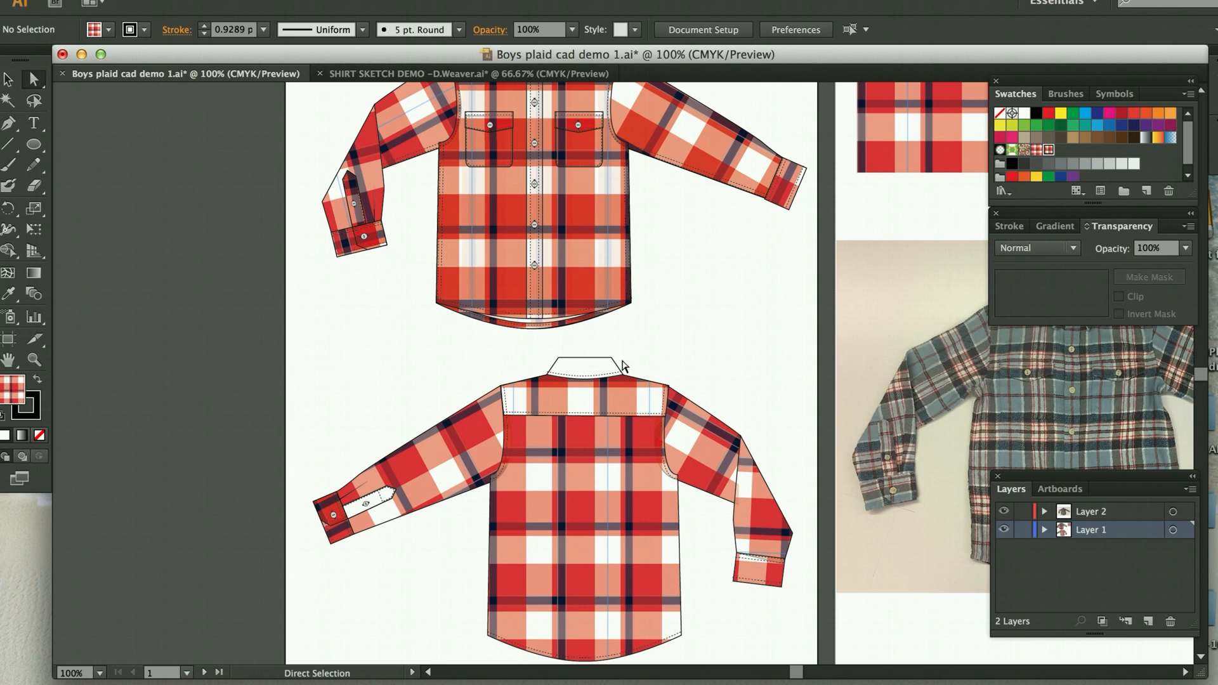
Step: Fill the back view's collar with the plaid sampled from the back yoke
{"action": "left_click", "coordinate": [602, 365]}
{"action": "key", "text": "i"}
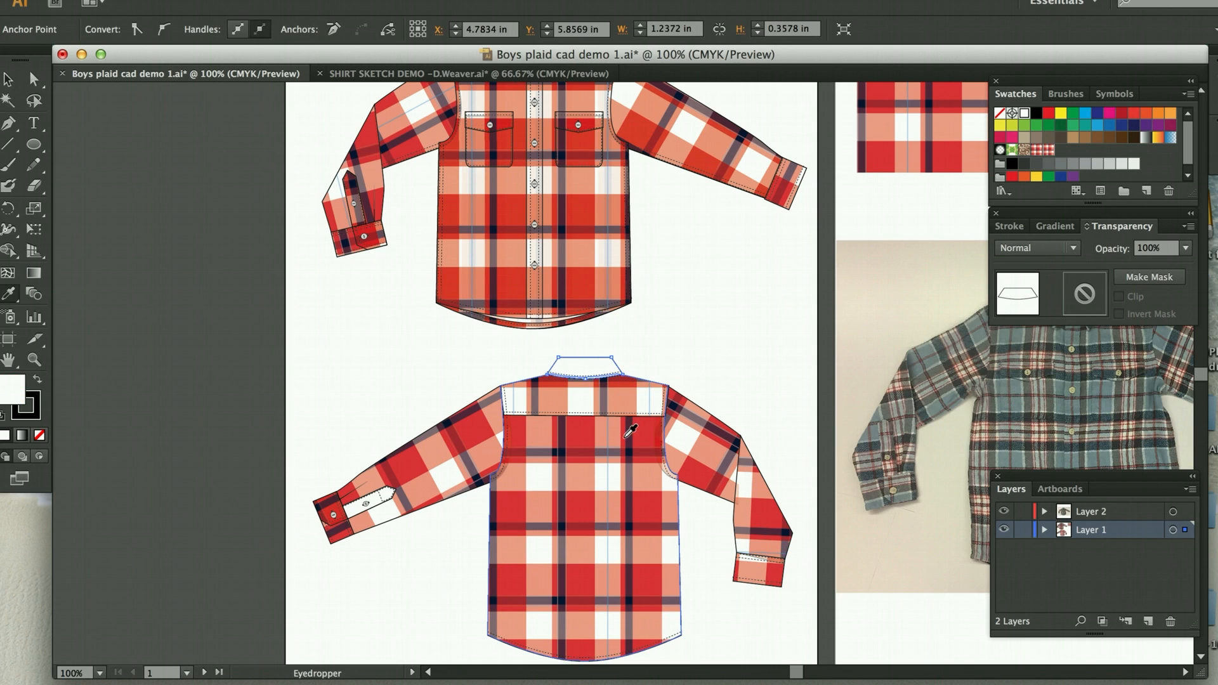
{"action": "left_click", "coordinate": [619, 403]}
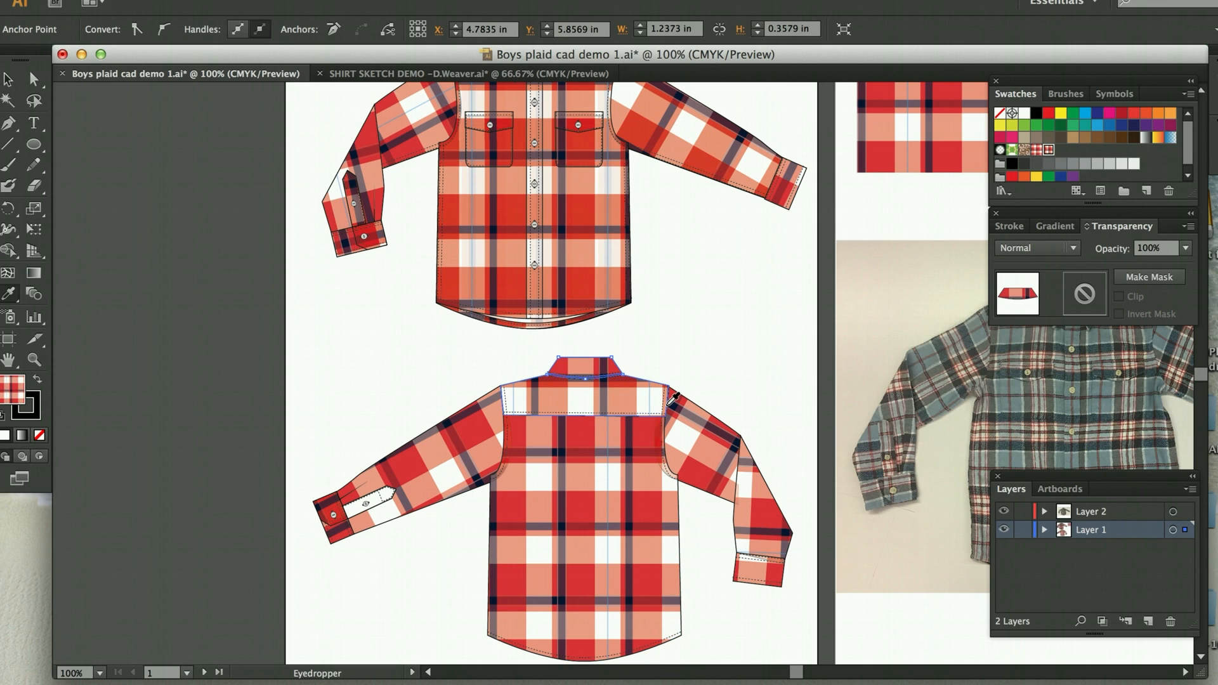
Step: Shift only the plaid pattern inside the back collar rightward so its stripes are offset from the yoke's, then deselect it
{"action": "key", "text": "grave+Right"}
{"action": "key", "text": "grave+Right"}
{"action": "key", "text": "grave+Right"}
{"action": "key", "text": "grave+Right"}
{"action": "key", "text": "grave+Right"}
{"action": "key", "text": "grave+Right"}
{"action": "key", "text": "grave+Right"}
{"action": "key", "text": "grave+Right"}
{"action": "key", "text": "grave+Right"}
{"action": "key", "text": "grave+Right"}
{"action": "key", "text": "grave+Right"}
{"action": "key", "text": "grave+Right"}
{"action": "key", "text": "grave+Right"}
{"action": "key", "text": "grave+Right"}
{"action": "key", "text": "grave+Right"}
{"action": "key", "text": "grave+Right"}
{"action": "key", "text": "grave+Right"}
{"action": "key", "text": "grave+Right"}
{"action": "key", "text": "grave+Right"}
{"action": "key", "text": "grave+Right"}
{"action": "key", "text": "grave+Right"}
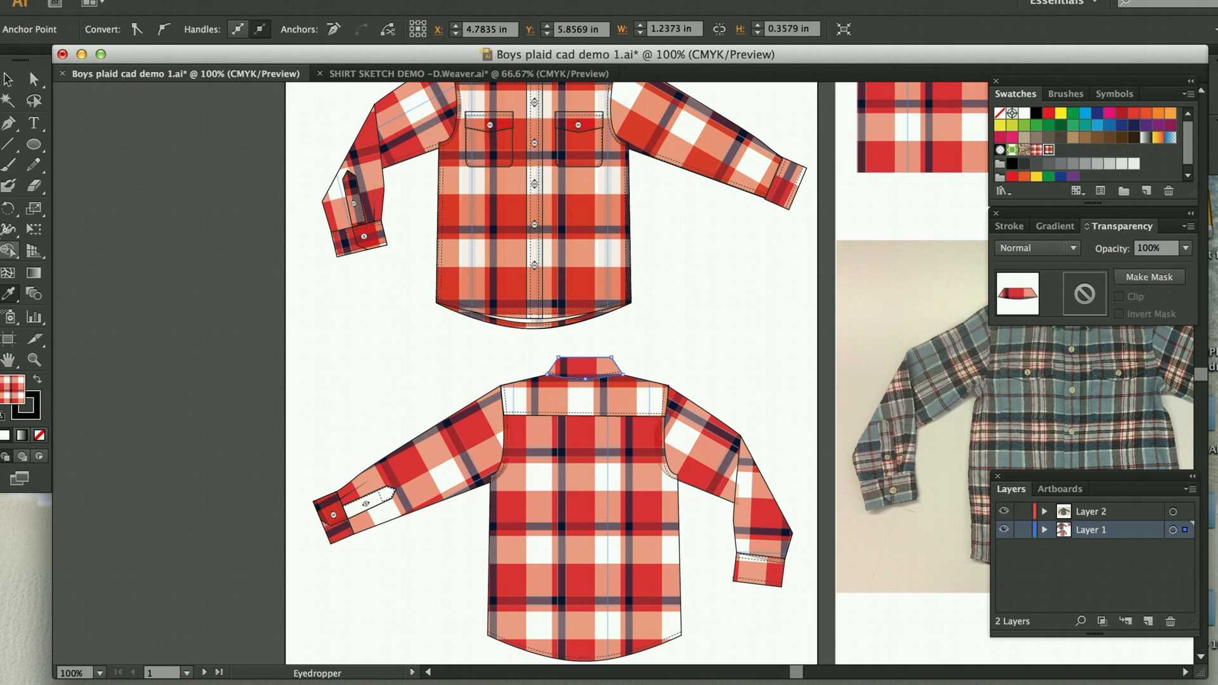
{"action": "left_click", "coordinate": [33, 79]}
{"action": "left_click", "coordinate": [203, 283]}
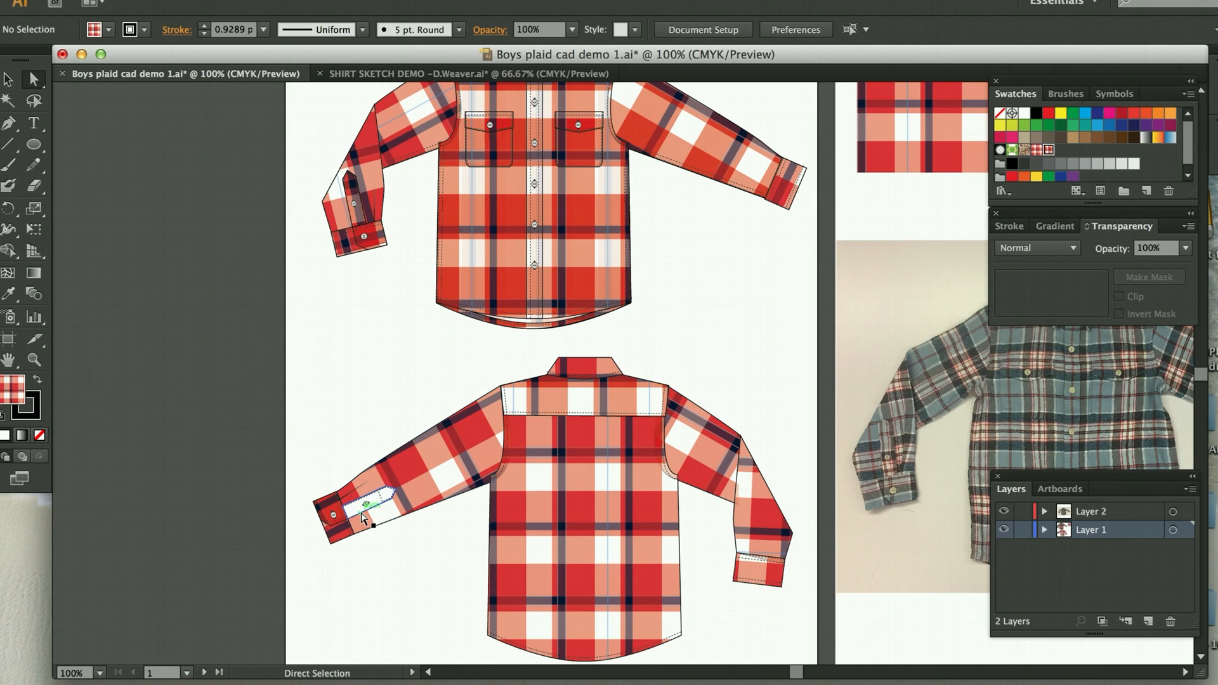
Step: Fill the sleeve placket on the back view's straight sleeve with the angled plaid sampled from that sleeve
{"action": "left_click", "coordinate": [363, 517]}
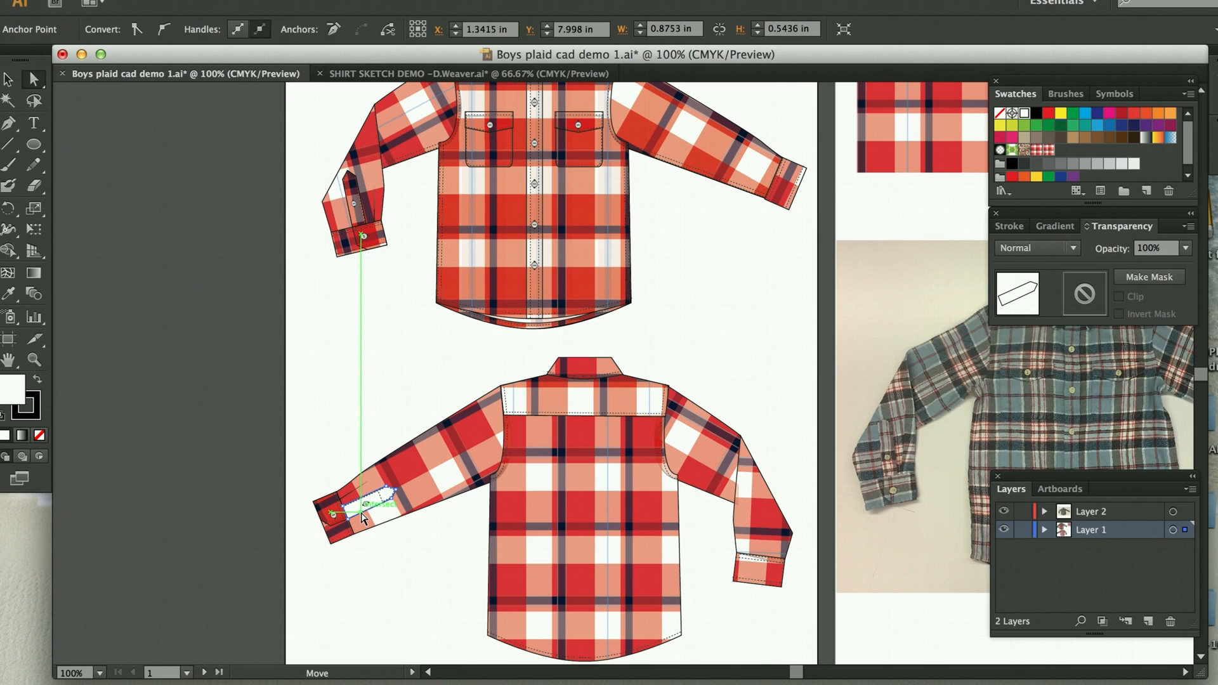
{"action": "key", "text": "i"}
{"action": "left_click", "coordinate": [438, 451]}
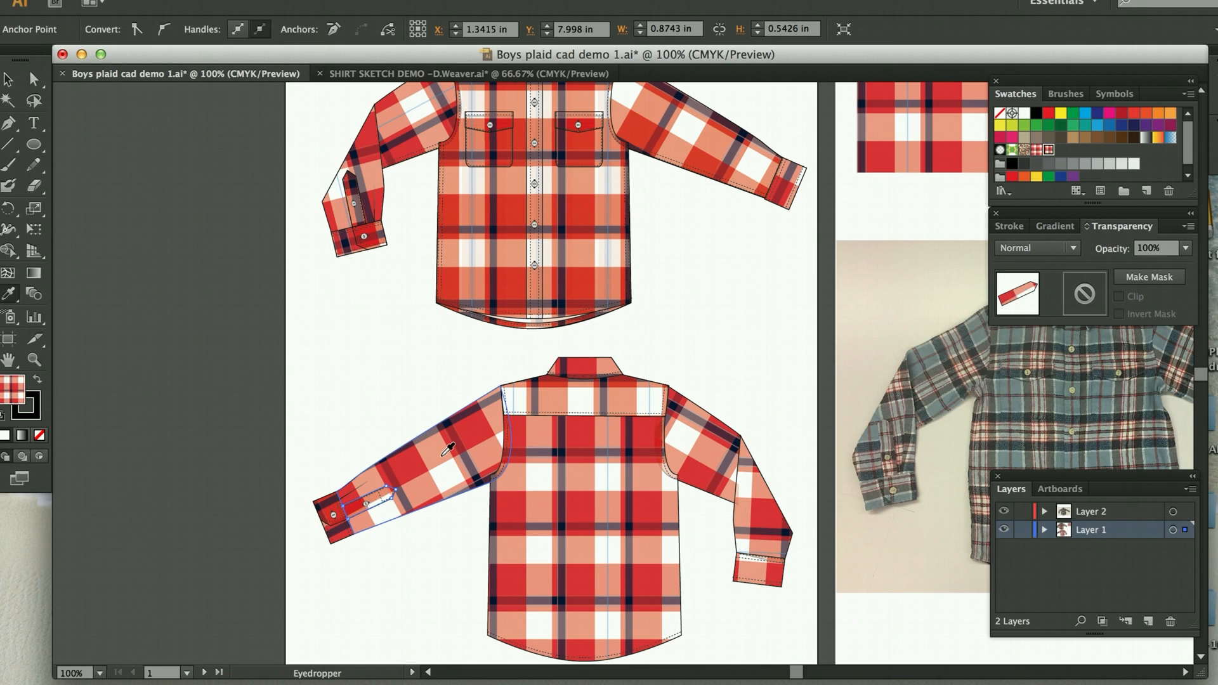
Step: Shift only the plaid pattern inside the back sleeve placket downward so it is offset from the surrounding sleeve
{"action": "key", "text": "grave+Down"}
{"action": "key", "text": "grave+Down"}
{"action": "key", "text": "grave+Down"}
{"action": "key", "text": "grave+Down"}
{"action": "key", "text": "grave+Down"}
{"action": "key", "text": "grave+Down"}
{"action": "key", "text": "grave+Down"}
{"action": "key", "text": "grave+Down"}
{"action": "key", "text": "grave+Down"}
{"action": "key", "text": "grave+Down"}
{"action": "key", "text": "grave+Down"}
{"action": "key", "text": "grave+Down"}
Step: Hide Layer 2, which holds the reference photo of the shirt
{"action": "scroll", "coordinate": [310, 338], "scroll_direction": "right", "scroll_amount": 1}
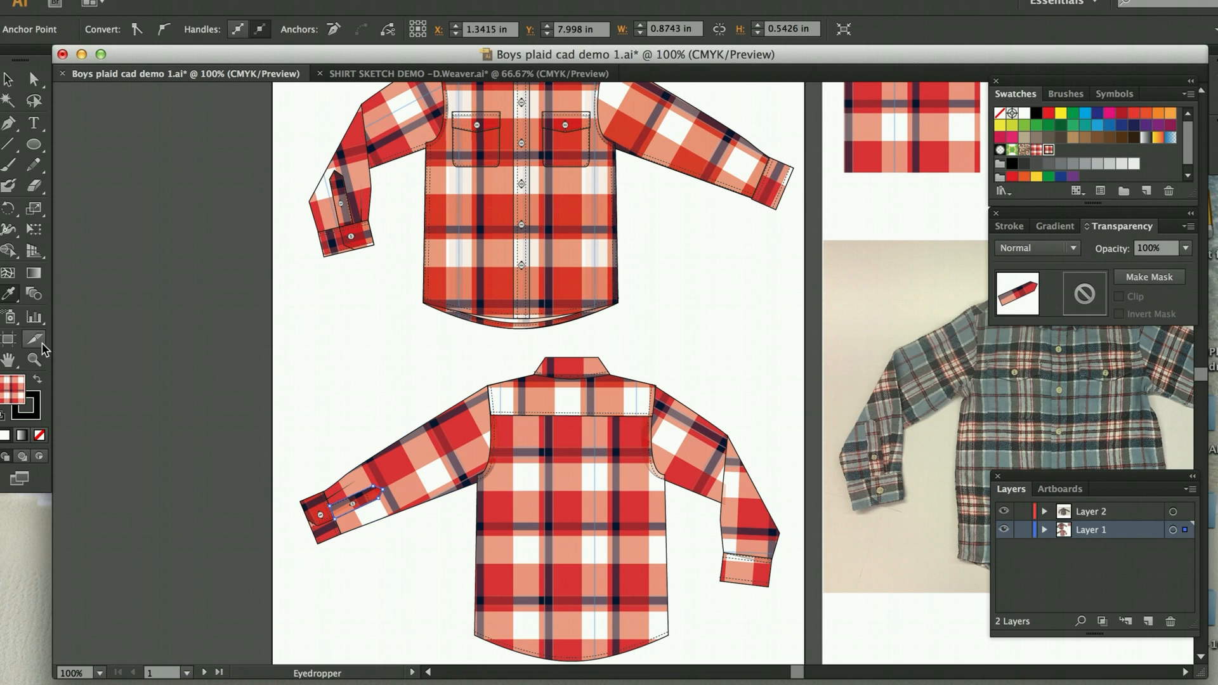
{"action": "left_click", "coordinate": [34, 359]}
{"action": "left_click", "coordinate": [599, 381], "text": "alt"}
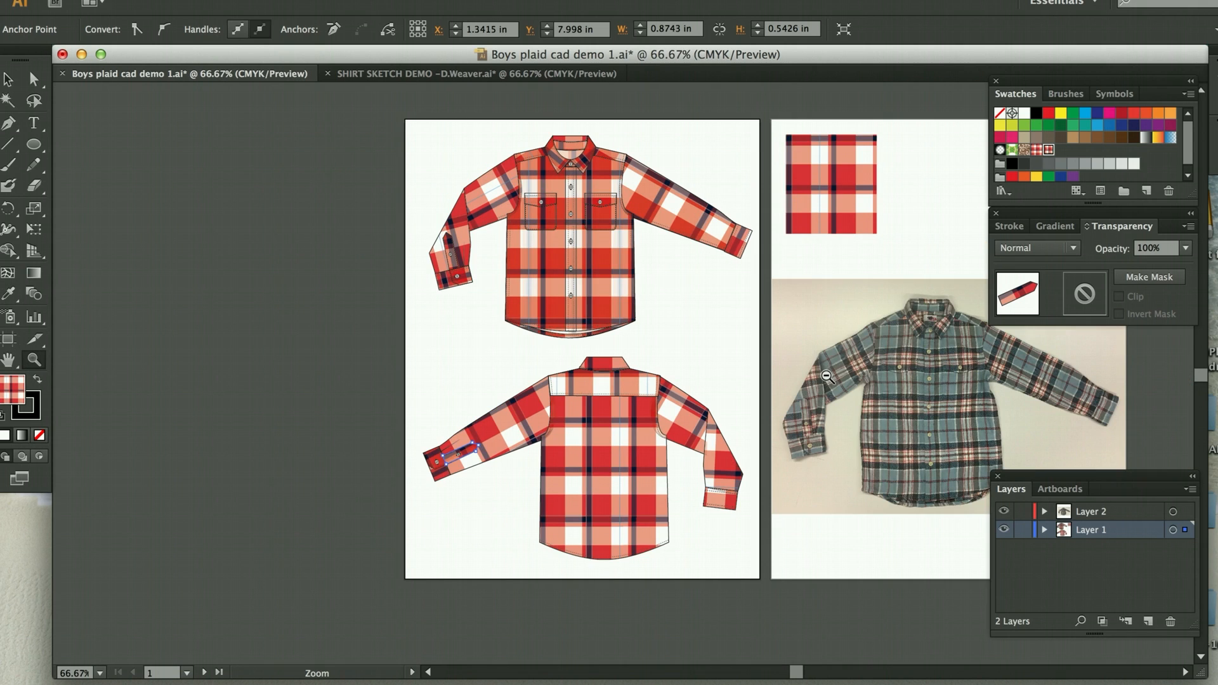
{"action": "scroll", "coordinate": [827, 375], "scroll_direction": "right", "scroll_amount": 5}
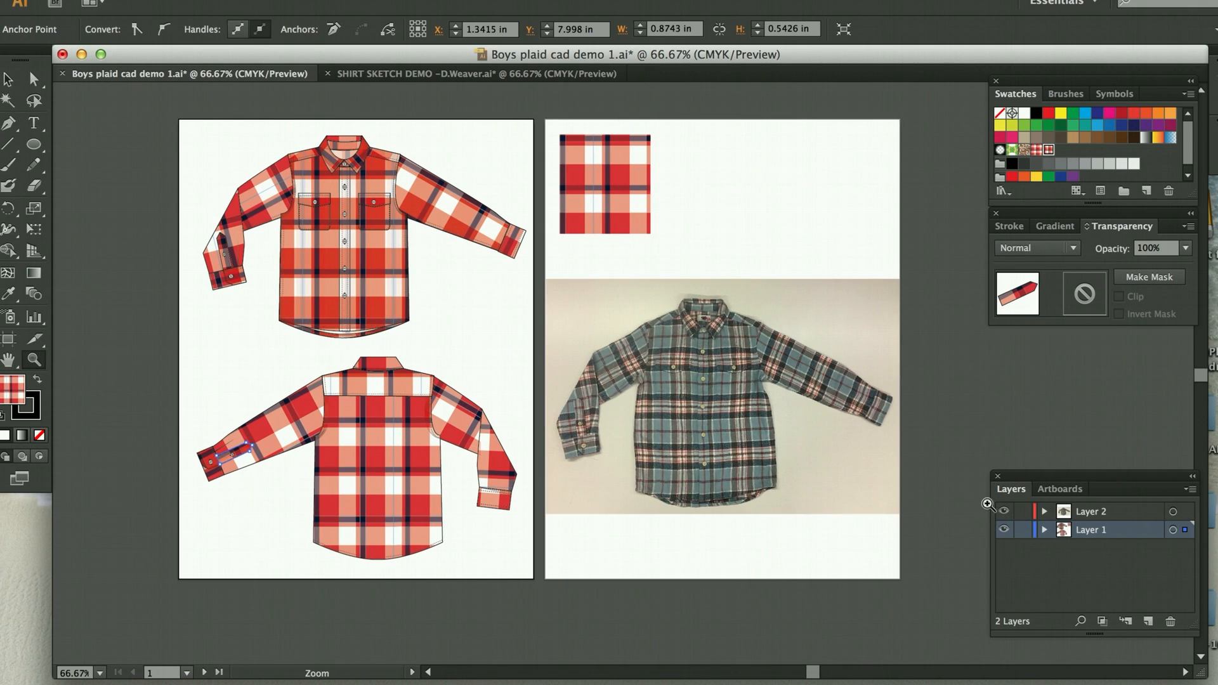
{"action": "left_click", "coordinate": [1003, 511]}
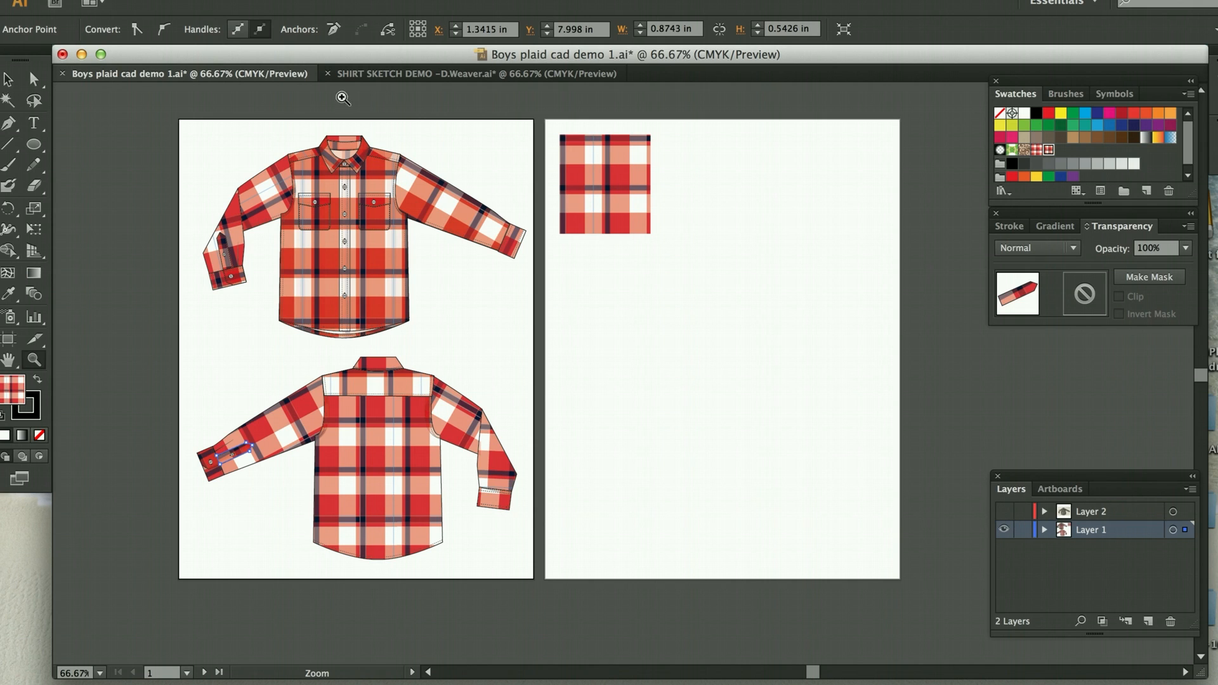
Step: Move the plaid swatch artwork off the second artboard to just above it and deselect it
{"action": "left_click", "coordinate": [8, 79]}
{"action": "scroll", "coordinate": [567, 204], "scroll_direction": "up", "scroll_amount": 2}
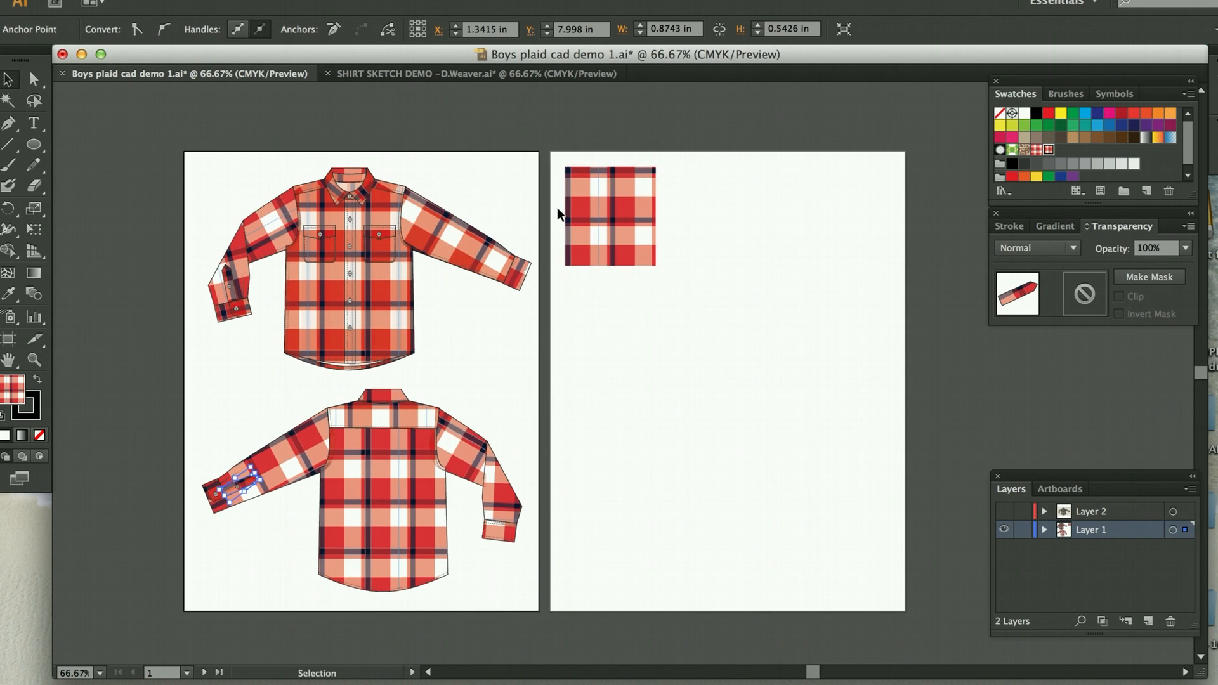
{"action": "left_click", "coordinate": [657, 282]}
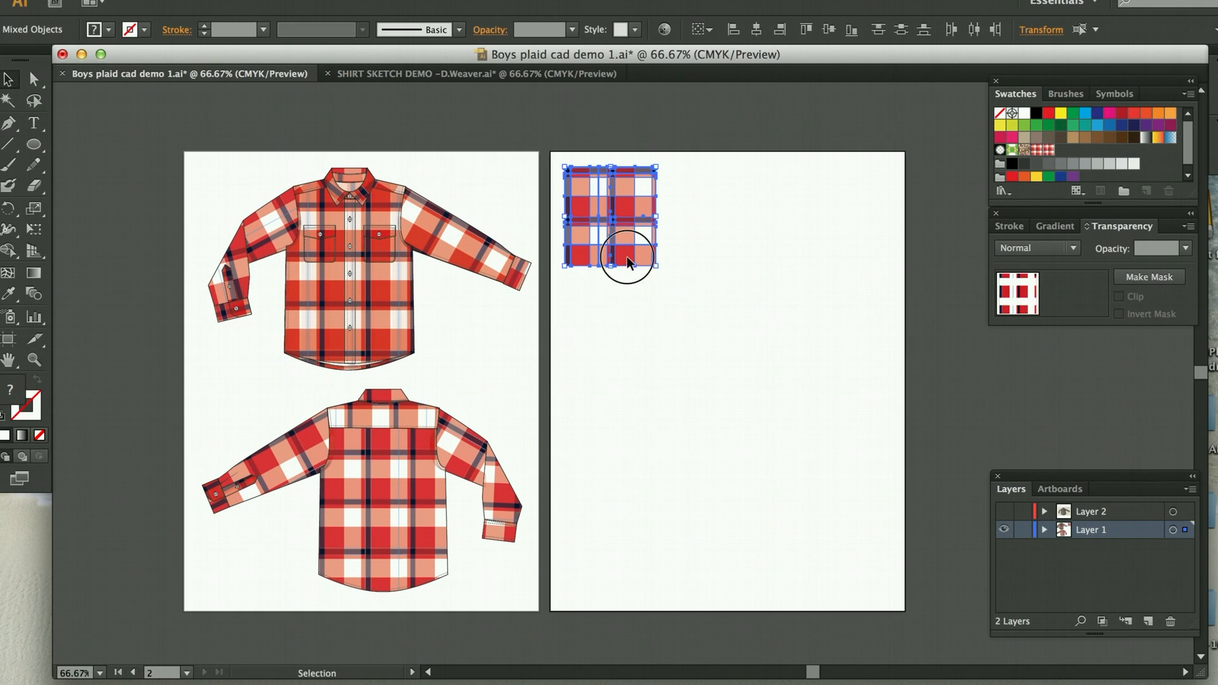
{"action": "left_click_drag", "start_coordinate": [627, 257], "coordinate": [618, 131]}
{"action": "left_click", "coordinate": [712, 249]}
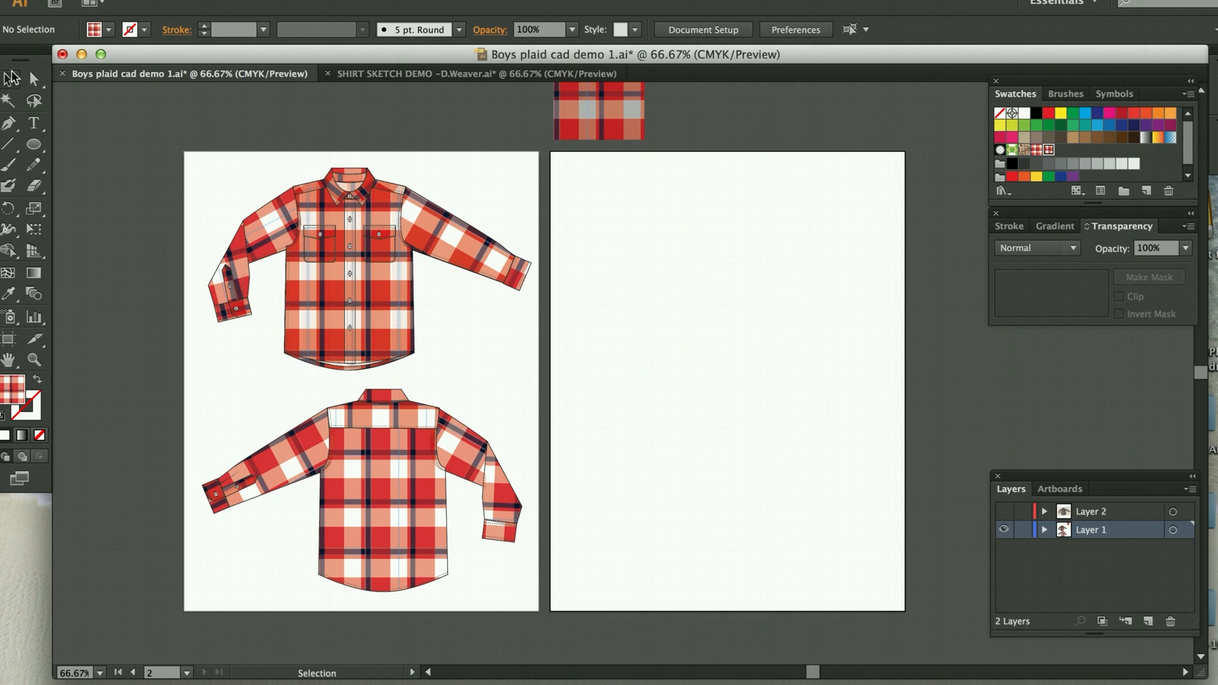
Step: Place a copy of the whole plaid front sketch, scaled down to about half size, in the upper-left area of the second artboard
{"action": "left_click_drag", "start_coordinate": [166, 158], "coordinate": [561, 376]}
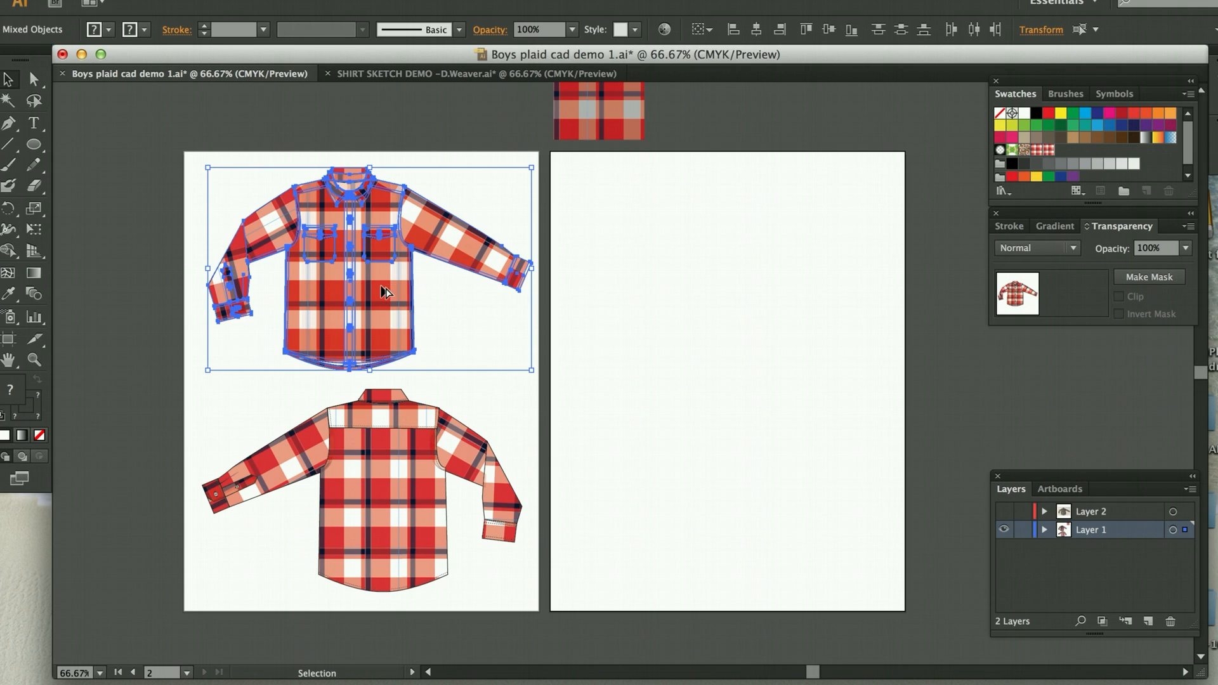
{"action": "left_click_drag", "start_coordinate": [380, 286], "coordinate": [739, 282]}
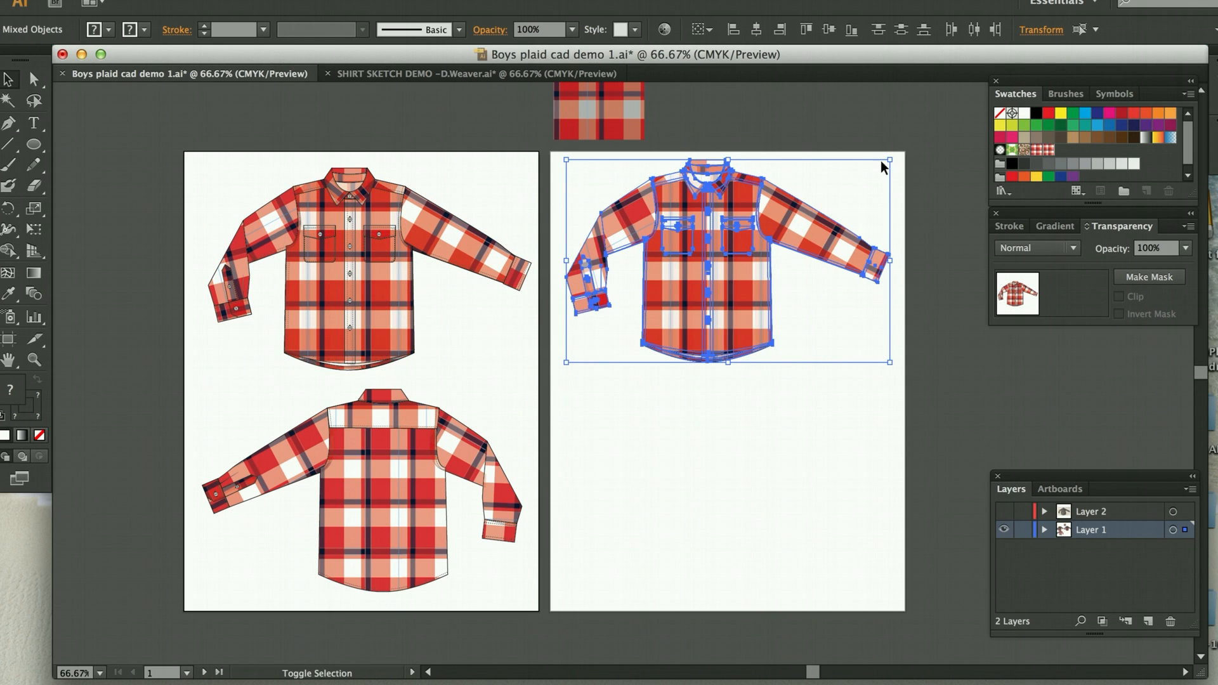
{"action": "left_click_drag", "start_coordinate": [890, 160], "coordinate": [719, 280]}
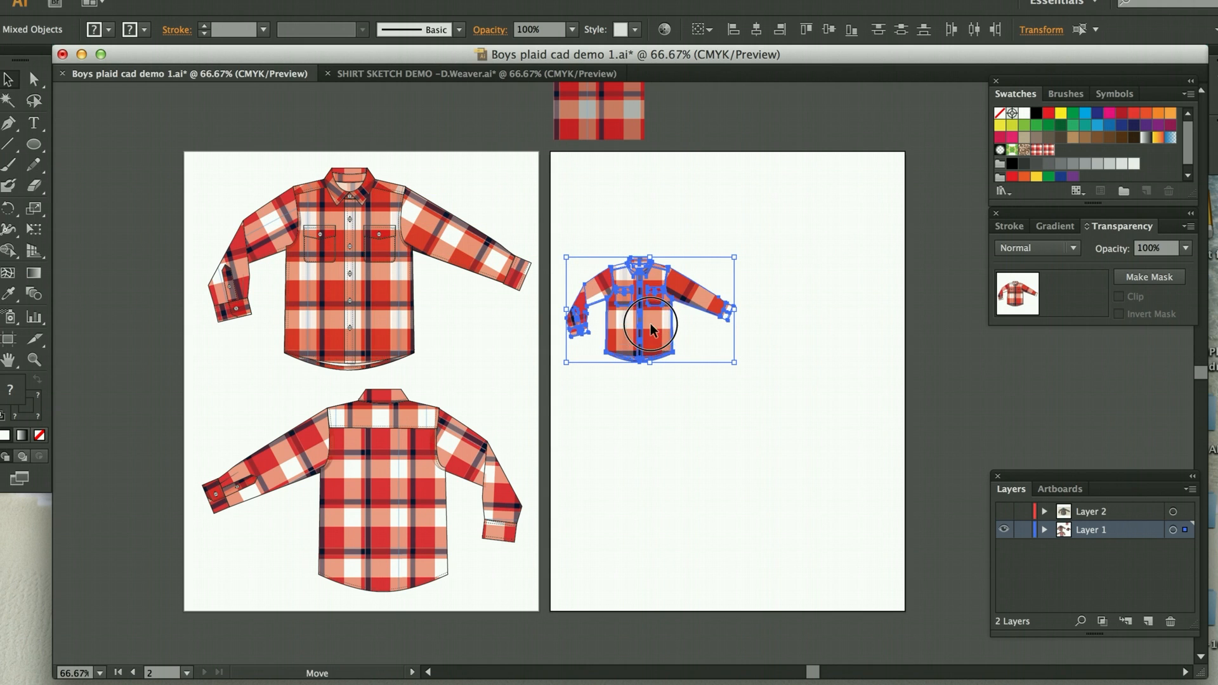
{"action": "left_click_drag", "start_coordinate": [649, 324], "coordinate": [647, 244]}
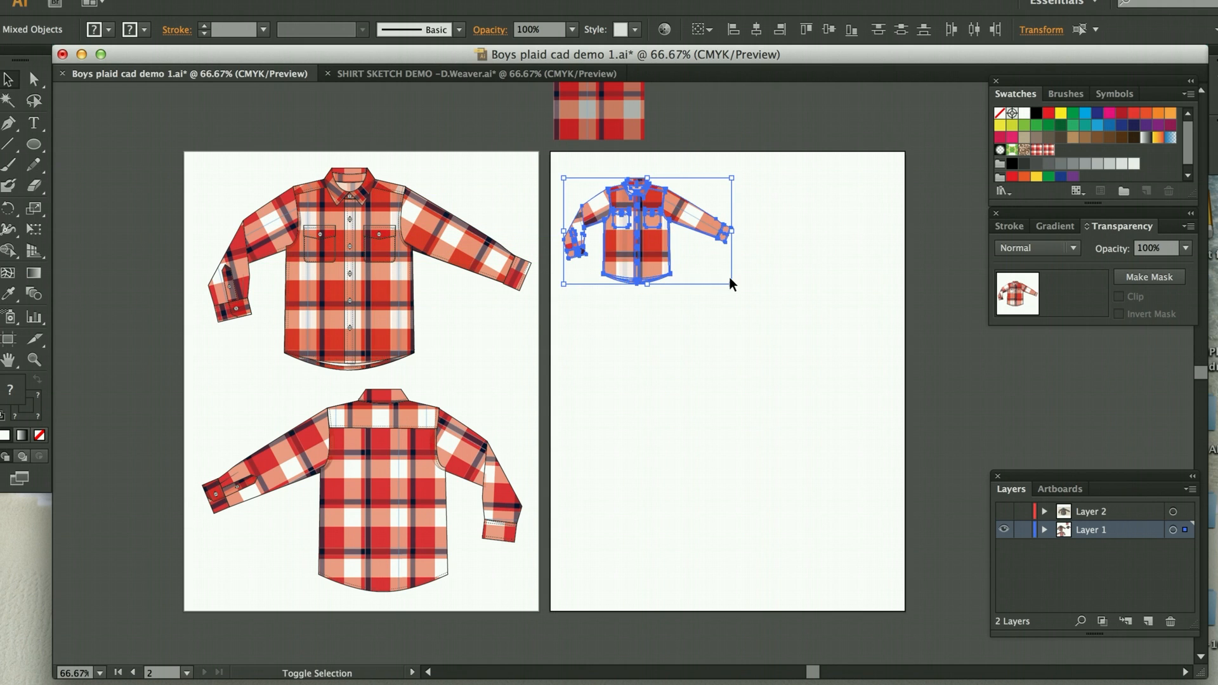
Step: Enlarge the small plaid shirt copy slightly and shift it closer to the left edge of the second artboard
{"action": "mouse_move", "coordinate": [731, 283]}
{"action": "left_mouse_down"}
{"action": "mouse_move", "coordinate": [744, 313]}
{"action": "mouse_move", "coordinate": [717, 289]}
{"action": "left_mouse_up"}
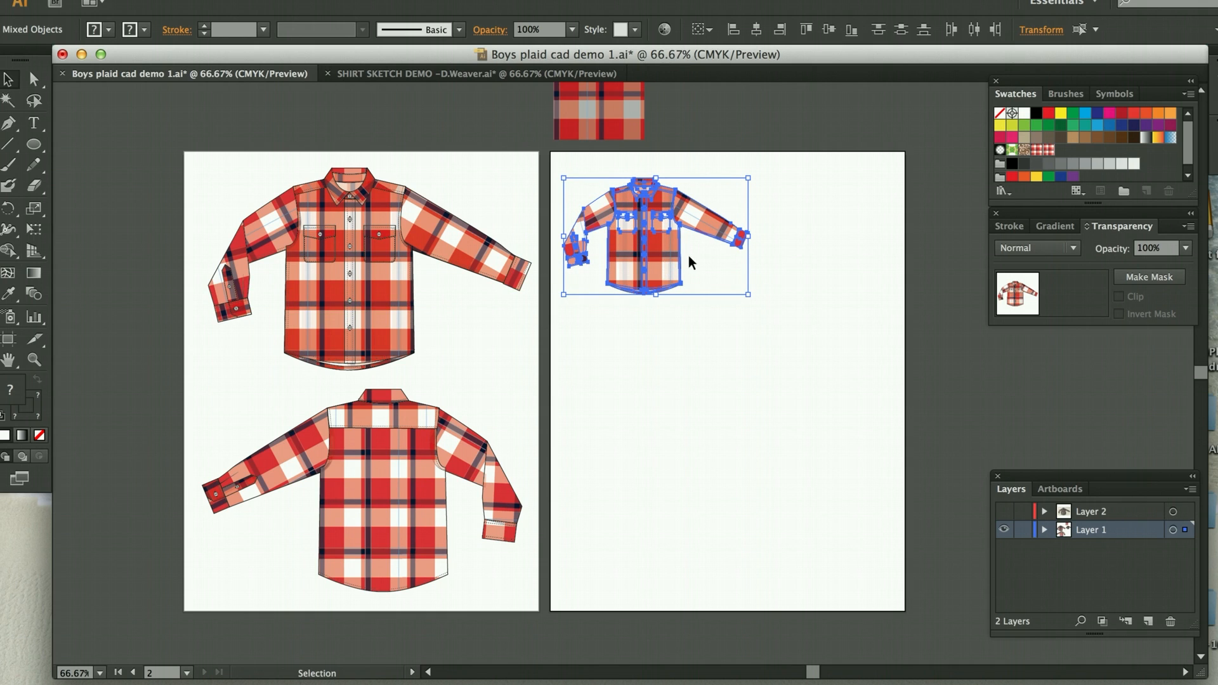
{"action": "left_click_drag", "start_coordinate": [657, 250], "coordinate": [649, 249]}
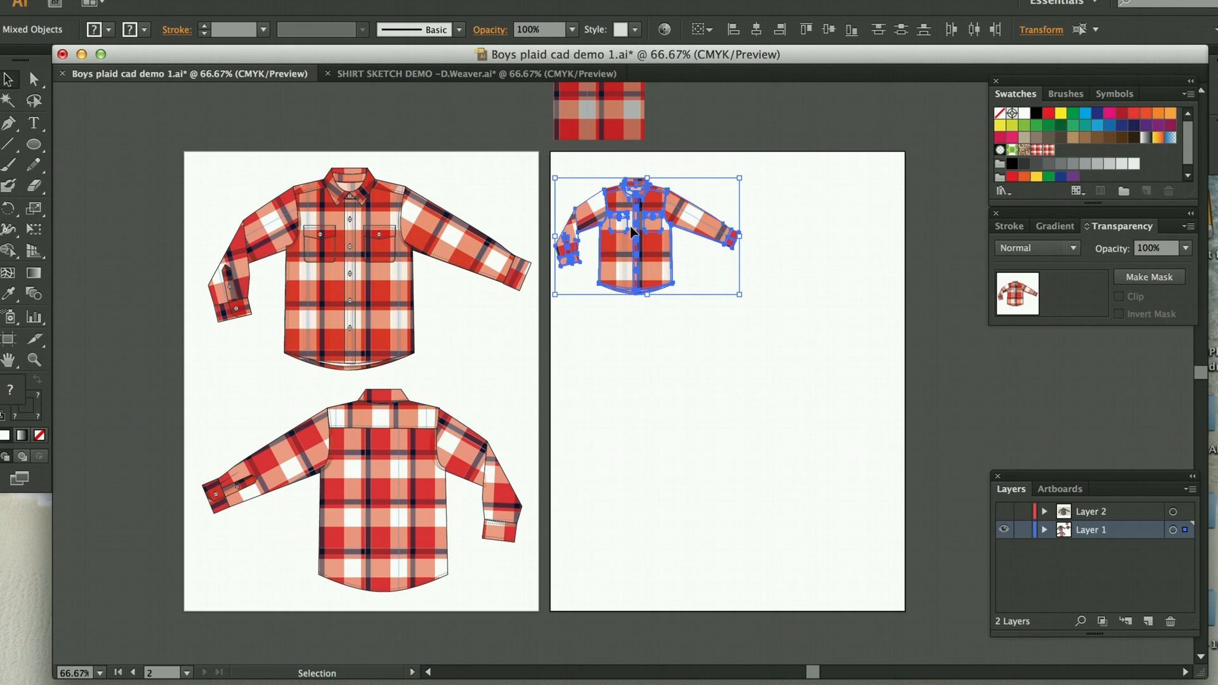
Step: Scale down only the plaid pattern inside the small shirt copy so the checks suit its reduced size
{"action": "key", "text": "s"}
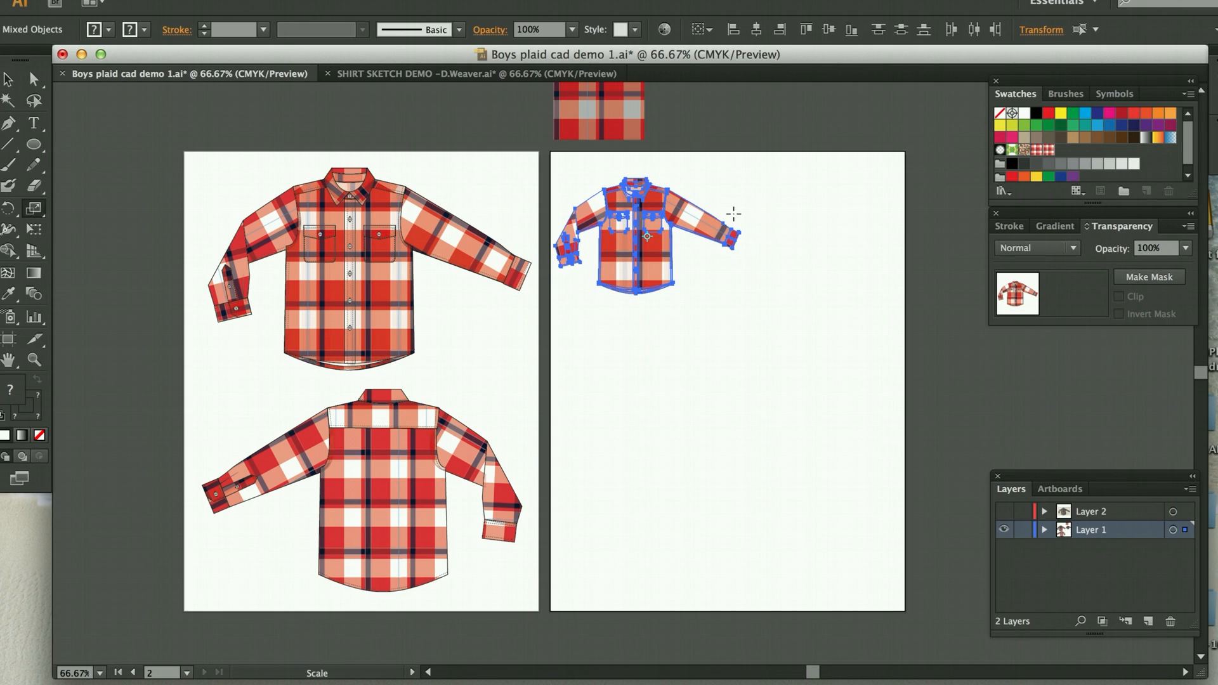
{"action": "mouse_move", "coordinate": [538, 169]}
{"action": "left_mouse_down"}
{"action": "mouse_move", "coordinate": [502, 151]}
{"action": "mouse_move", "coordinate": [525, 185]}
{"action": "left_mouse_up"}
{"action": "left_click", "coordinate": [8, 80]}
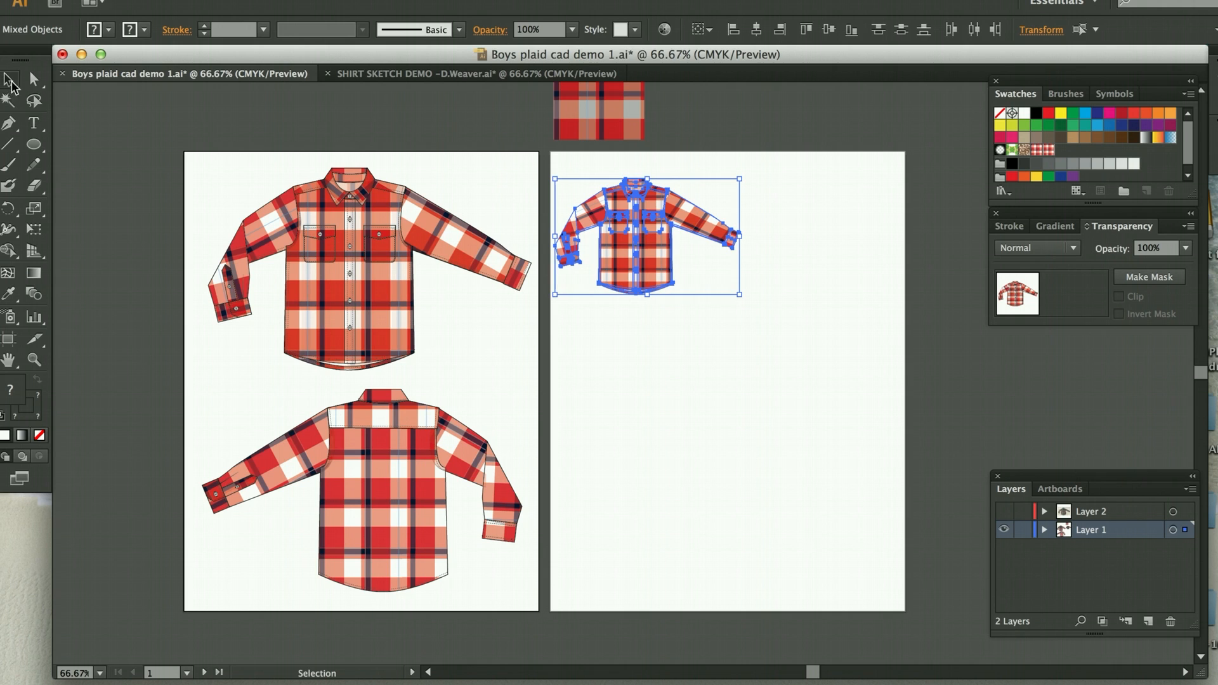
Step: Group all parts of the small shirt and place a duplicate of it to the right, overlapping the original's sleeve
{"action": "left_click", "coordinate": [203, 1]}
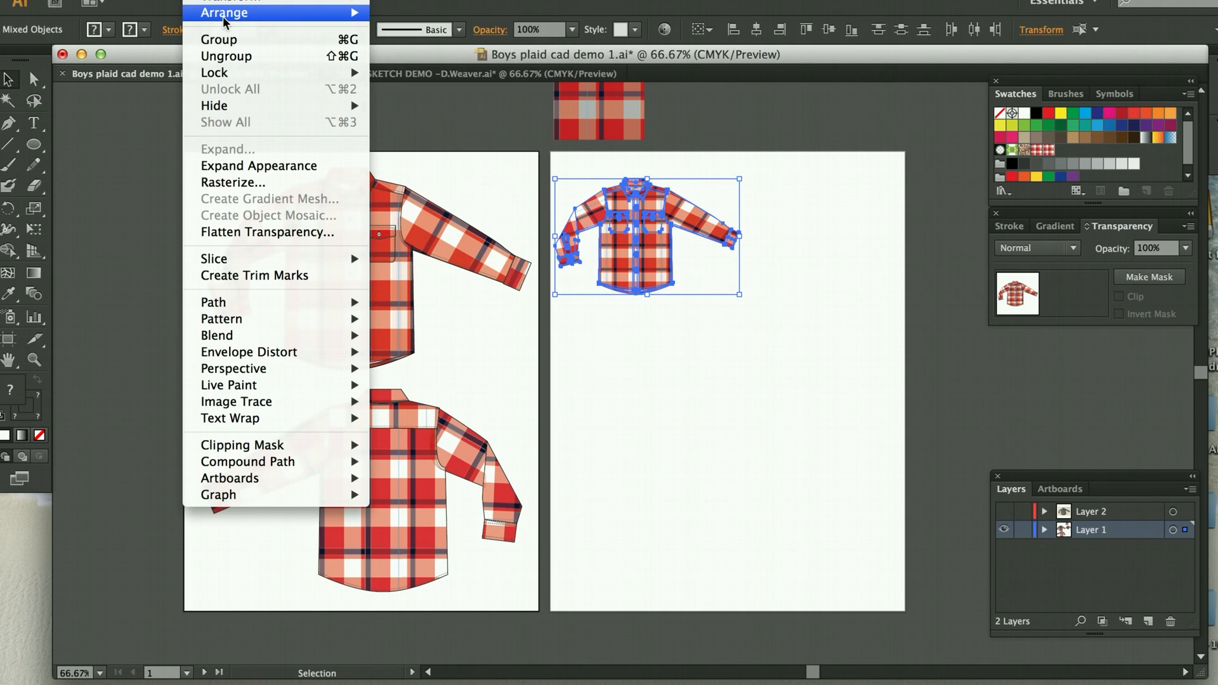
{"action": "left_click", "coordinate": [234, 42]}
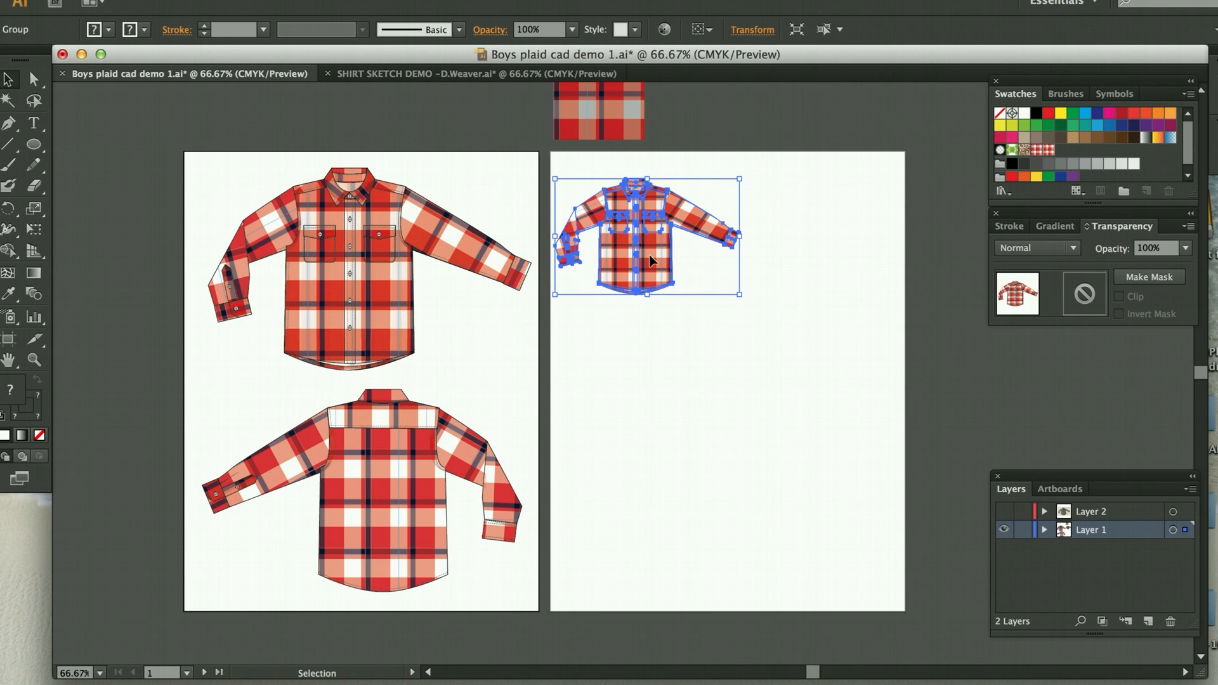
{"action": "left_click_drag", "start_coordinate": [658, 260], "coordinate": [736, 253]}
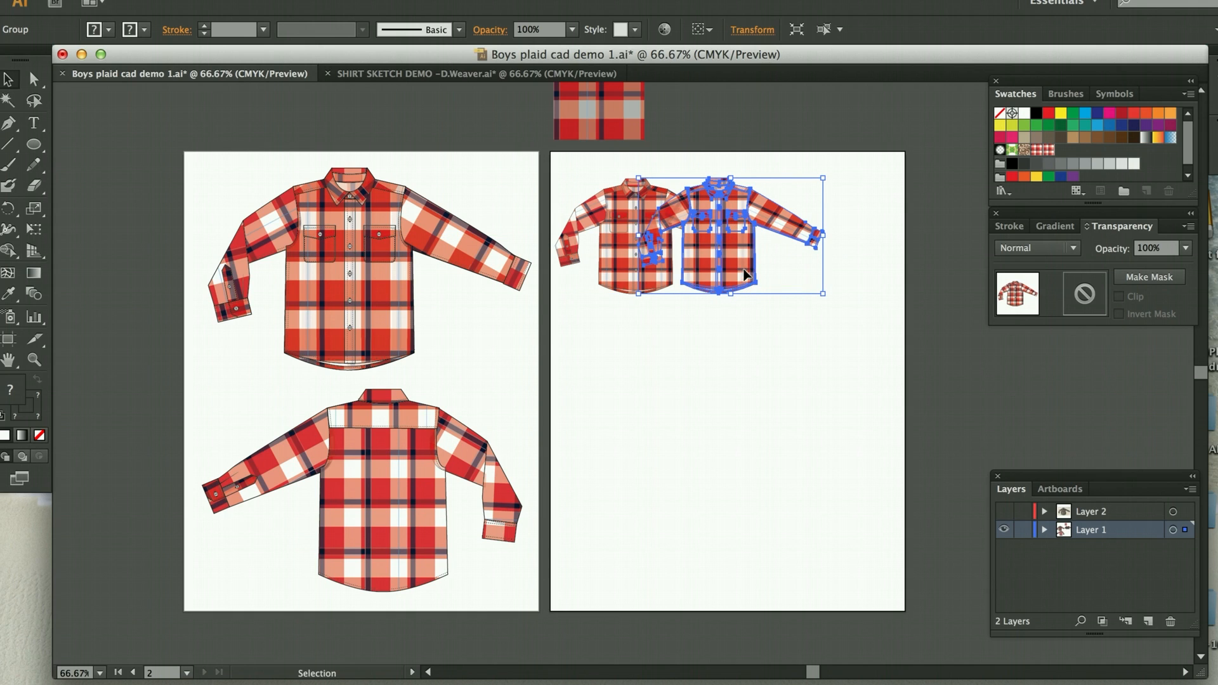
Step: Recolor the duplicate shirt's artwork by swapping the red and blue color assignments, apply it and deselect
{"action": "left_click", "coordinate": [204, 0]}
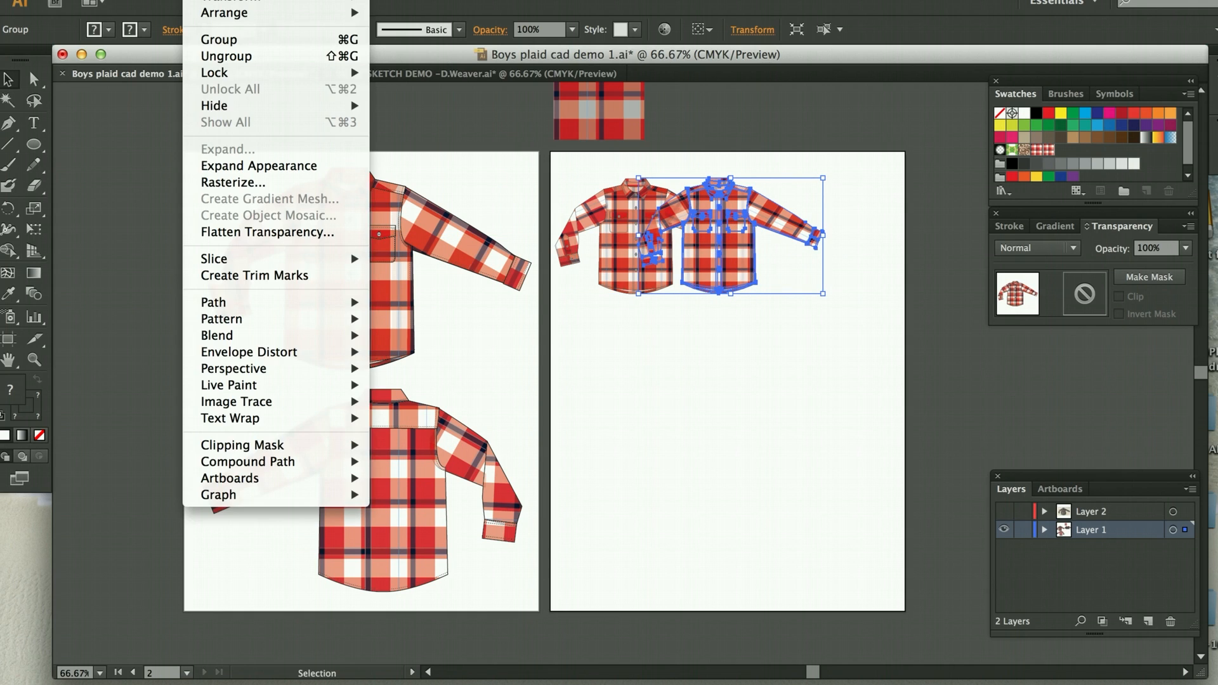
{"action": "mouse_move", "coordinate": [163, 0]}
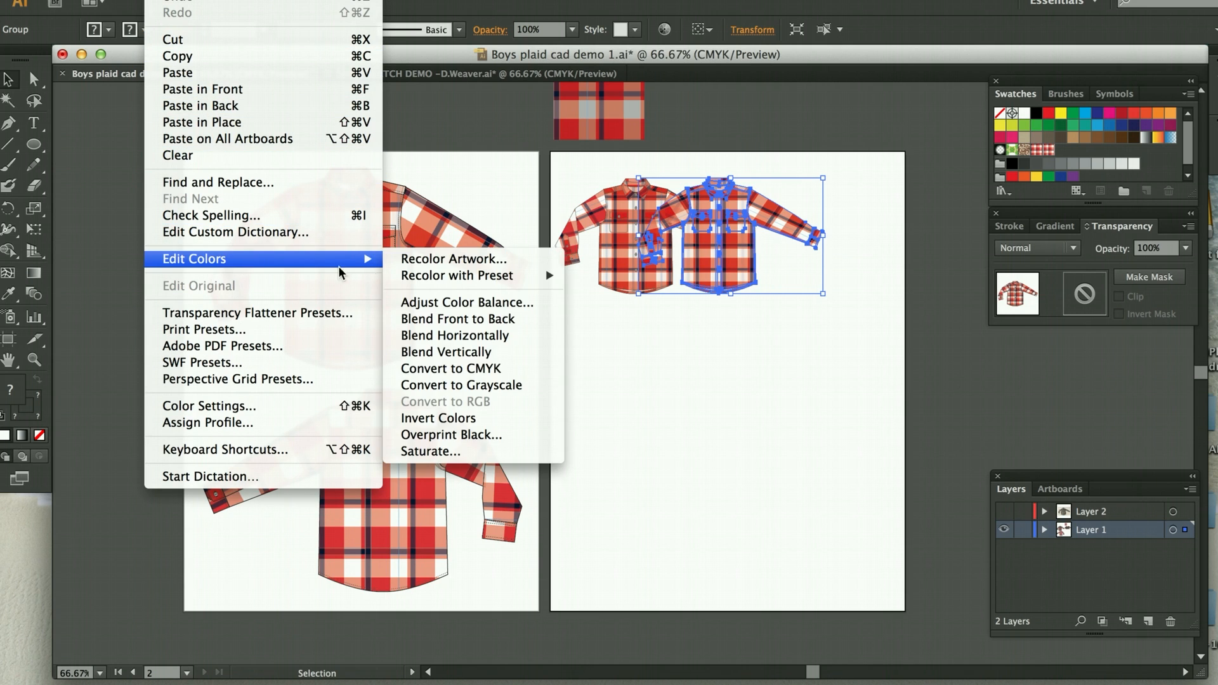
{"action": "mouse_move", "coordinate": [310, 260]}
{"action": "left_click", "coordinate": [444, 263]}
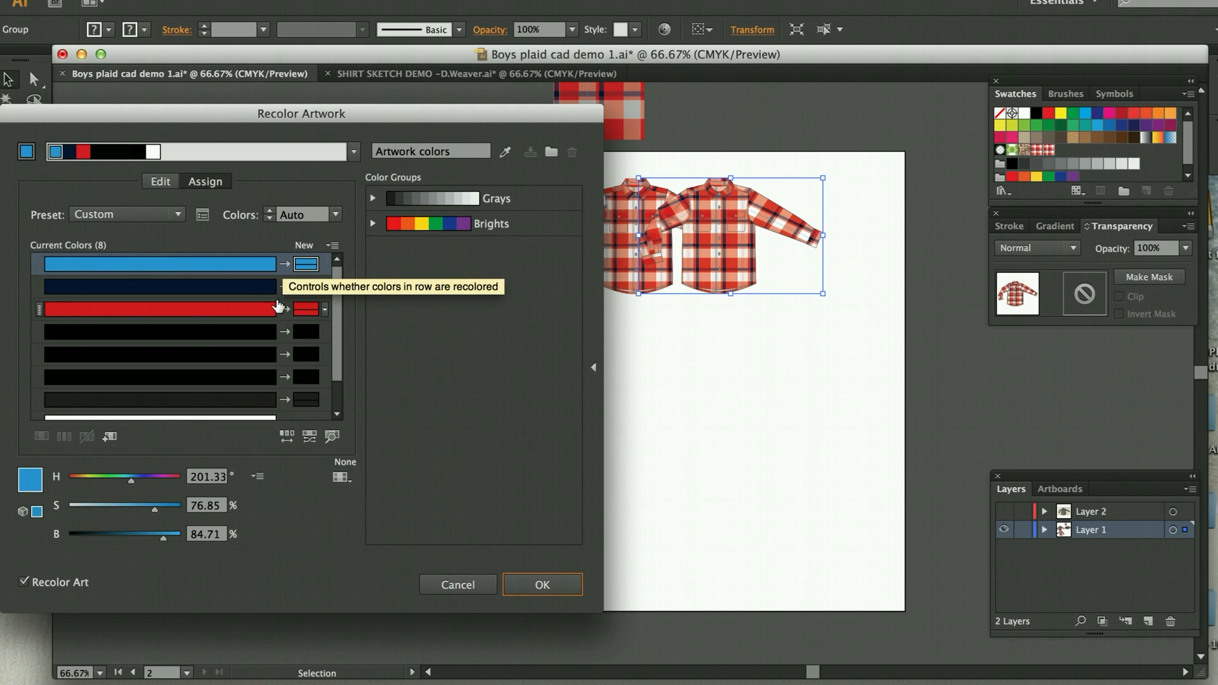
{"action": "left_click_drag", "start_coordinate": [259, 313], "coordinate": [245, 267]}
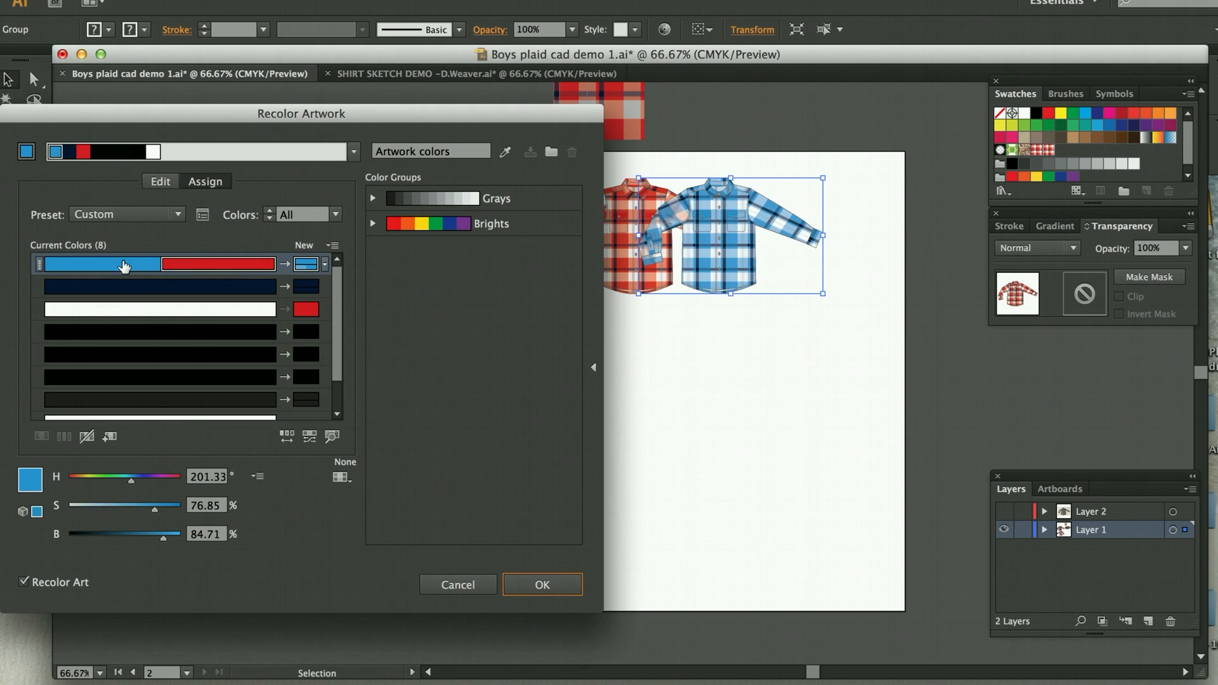
{"action": "left_click", "coordinate": [127, 317]}
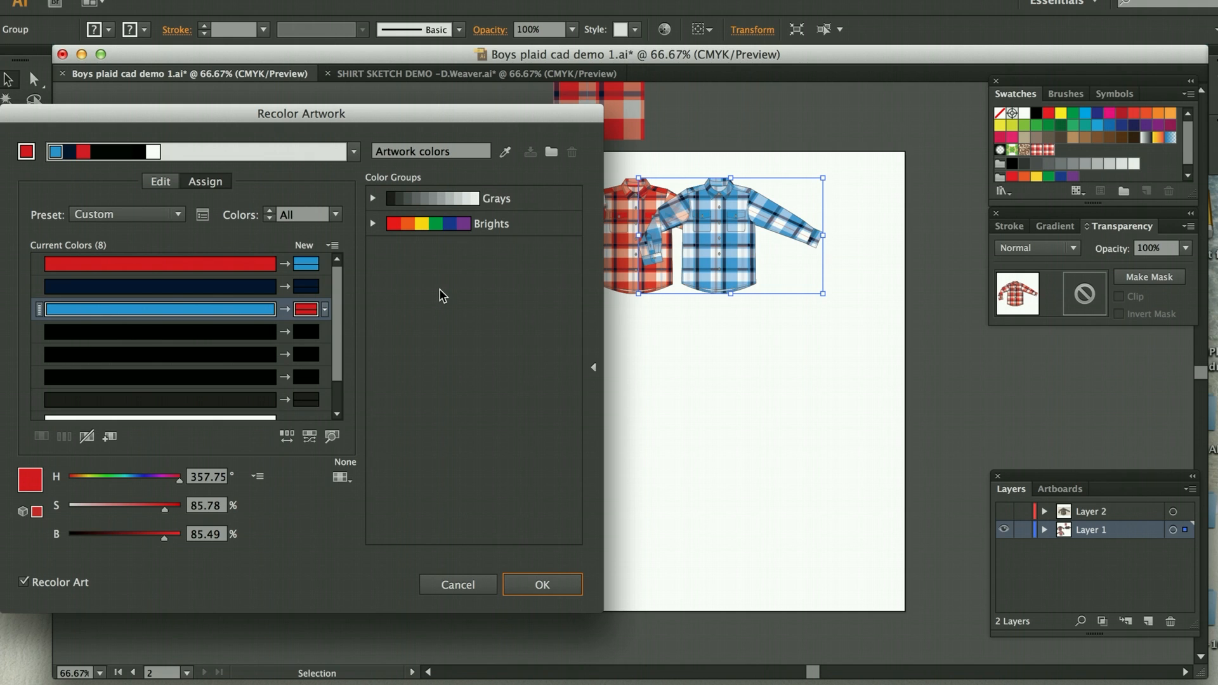
{"action": "left_click", "coordinate": [543, 583]}
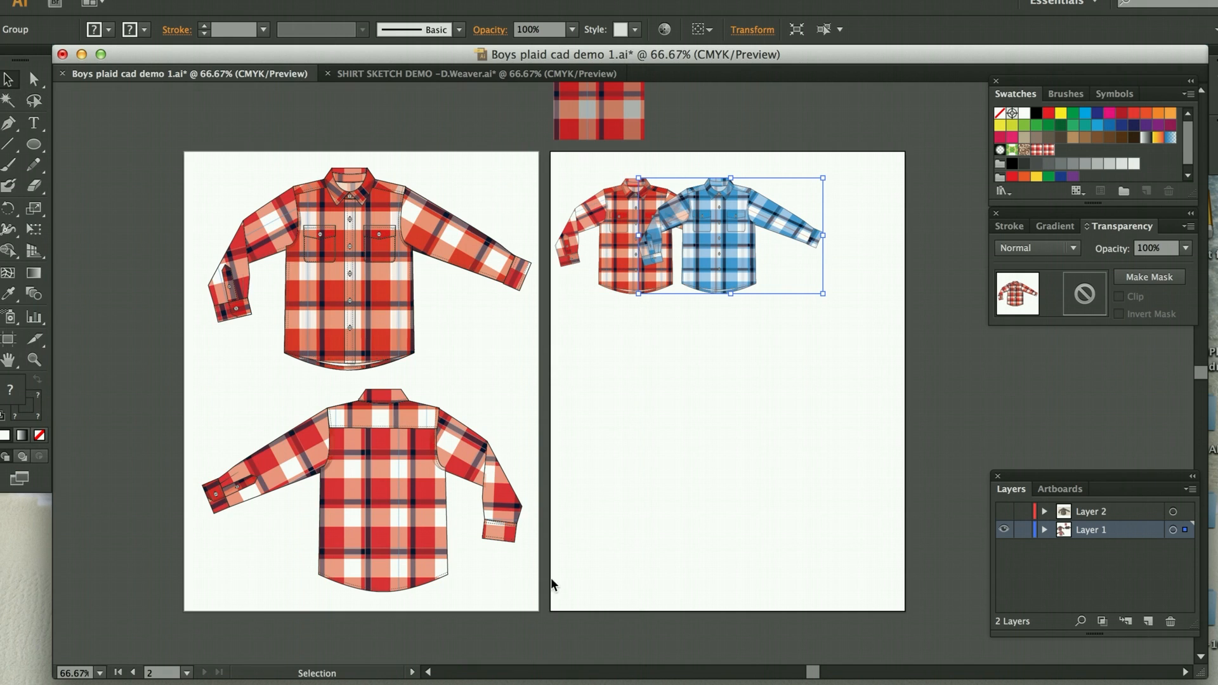
{"action": "left_click", "coordinate": [732, 412]}
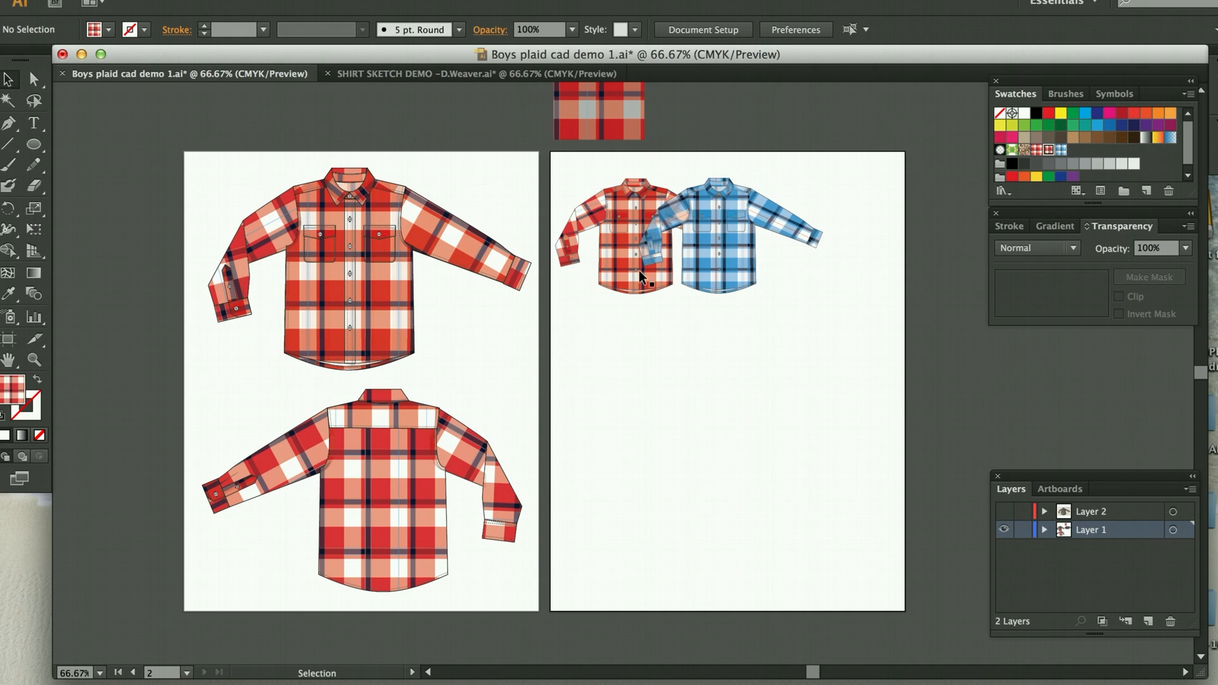
Step: Move the blue plaid shirt down and to the right, clear of the red one, and deselect it
{"action": "left_click", "coordinate": [724, 276]}
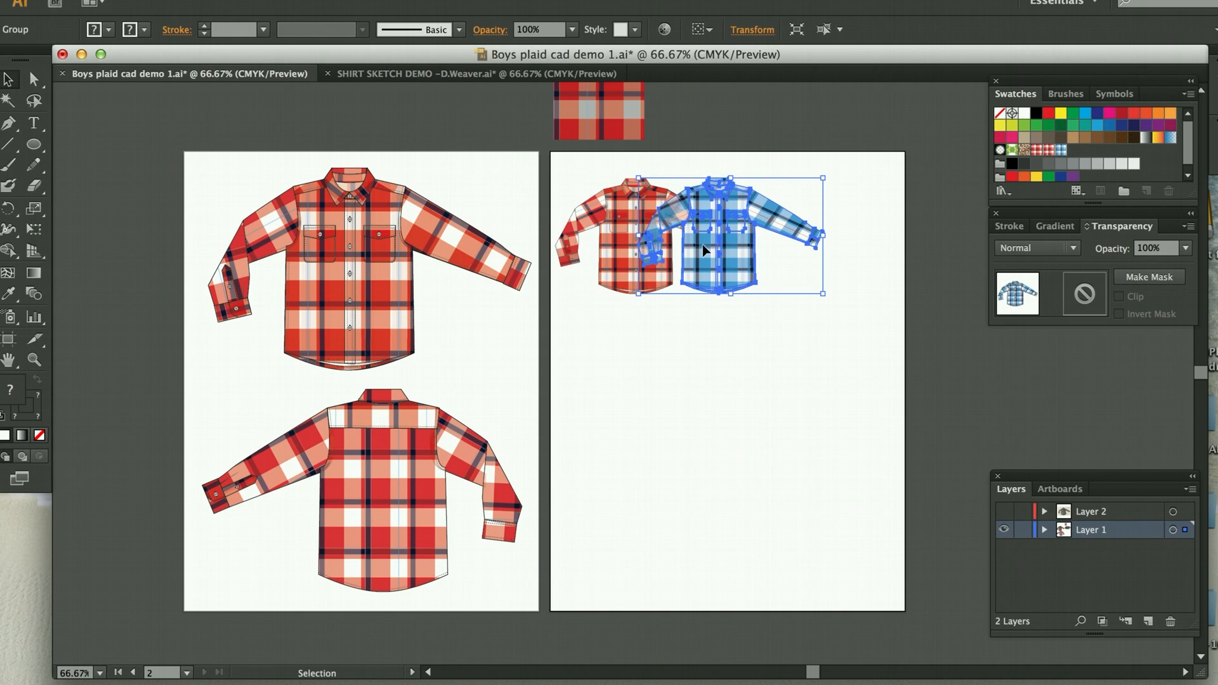
{"action": "left_click_drag", "start_coordinate": [751, 298], "coordinate": [785, 377]}
{"action": "left_click", "coordinate": [34, 82]}
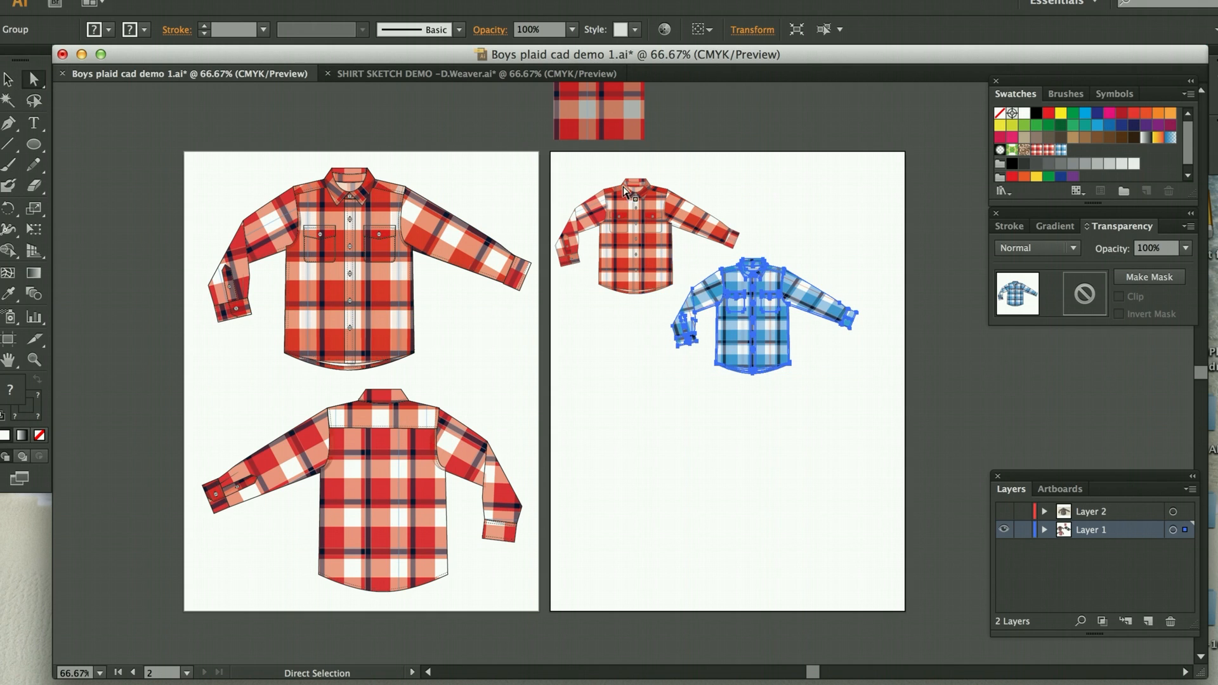
{"action": "left_click", "coordinate": [813, 182]}
Step: Duplicate the blue shirt's left upper sleeve panel just above the original and fill the copy with white
{"action": "left_click", "coordinate": [33, 360]}
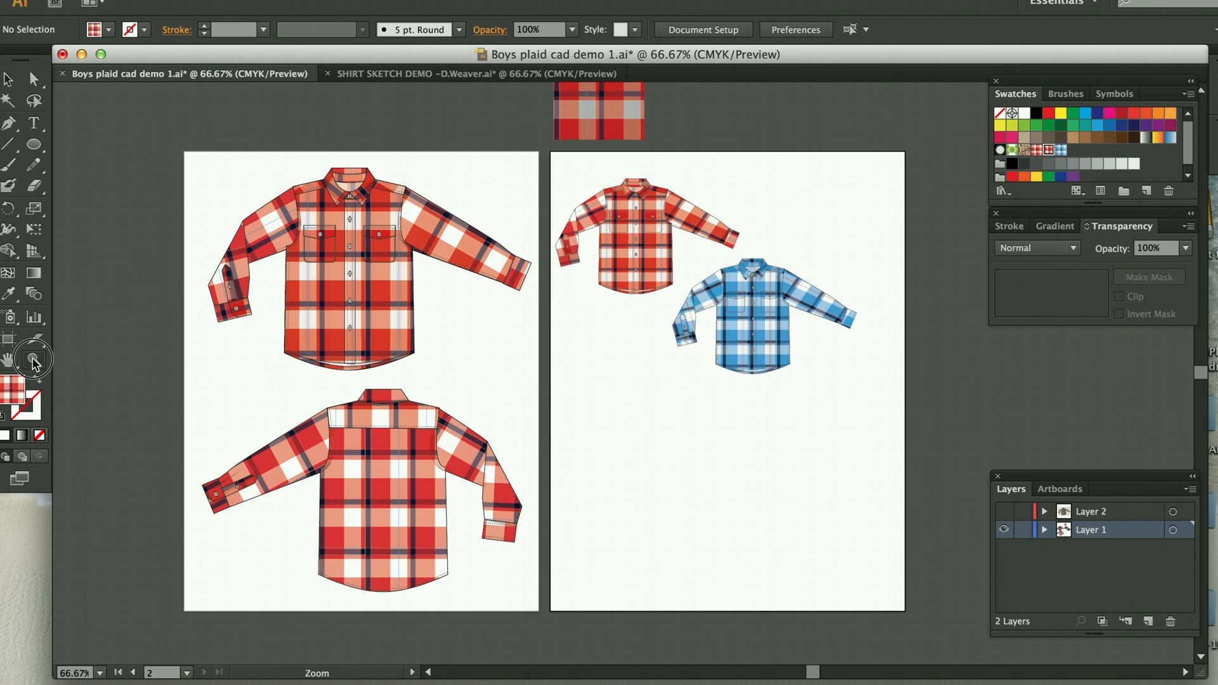
{"action": "left_click", "coordinate": [767, 325]}
{"action": "left_click", "coordinate": [689, 382]}
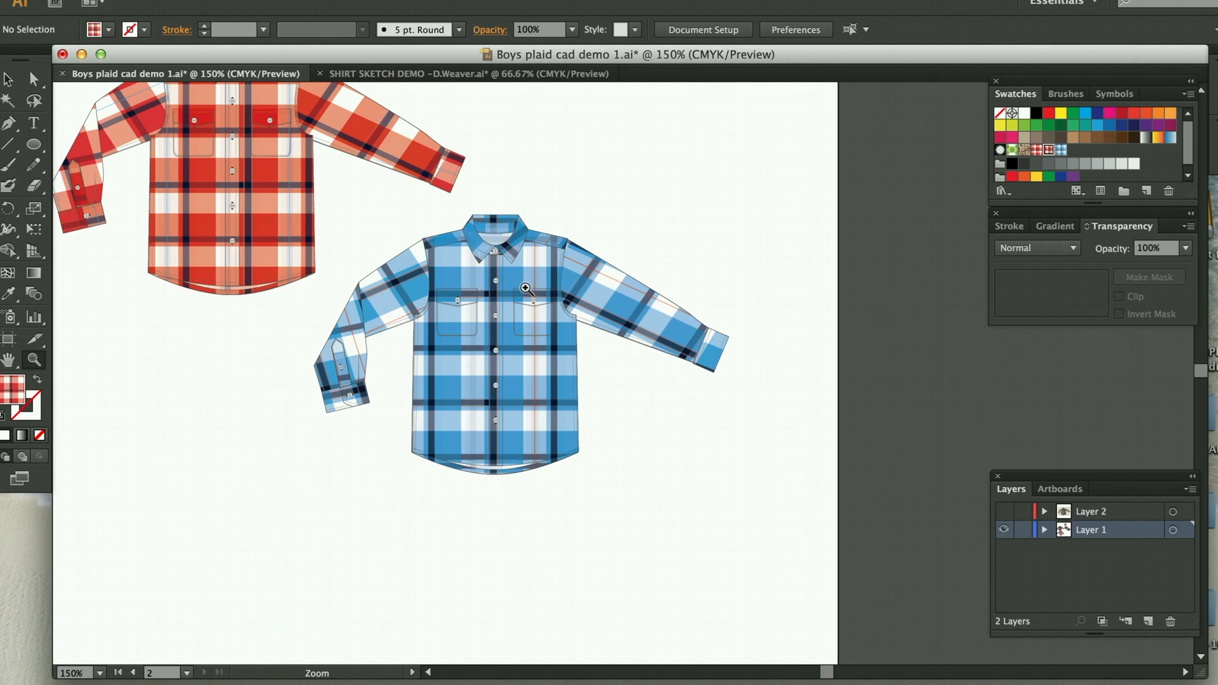
{"action": "left_click", "coordinate": [37, 79]}
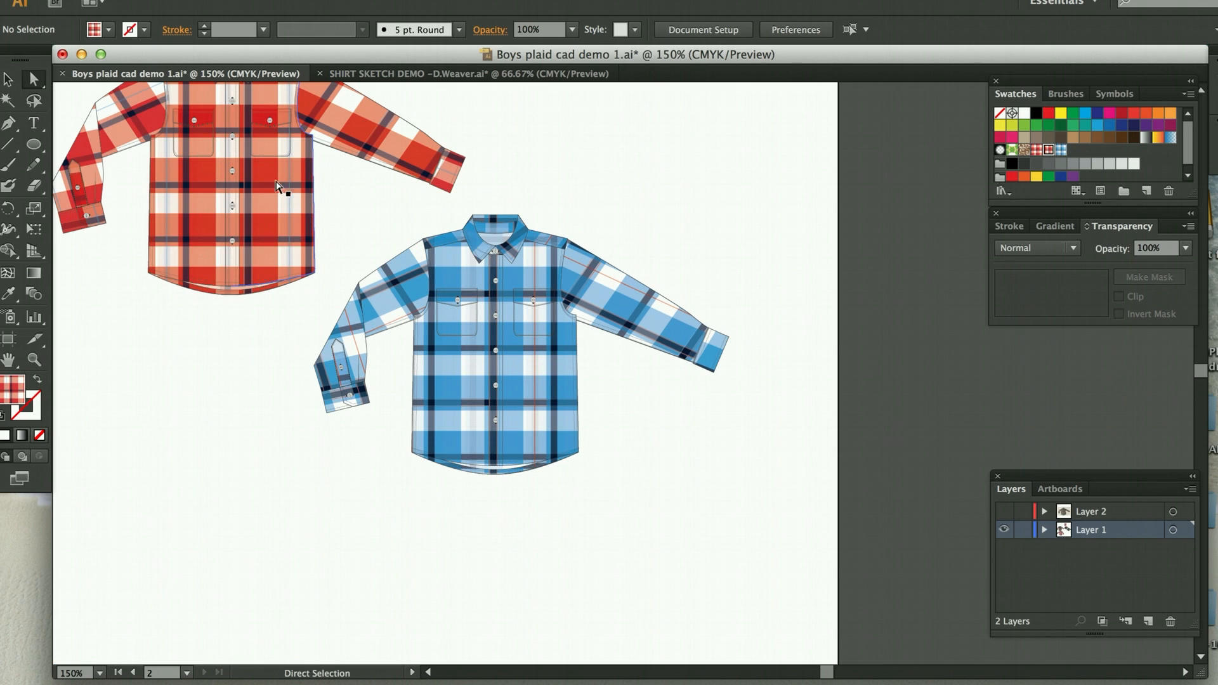
{"action": "left_click", "coordinate": [390, 274]}
{"action": "left_click_drag", "start_coordinate": [390, 274], "coordinate": [377, 249]}
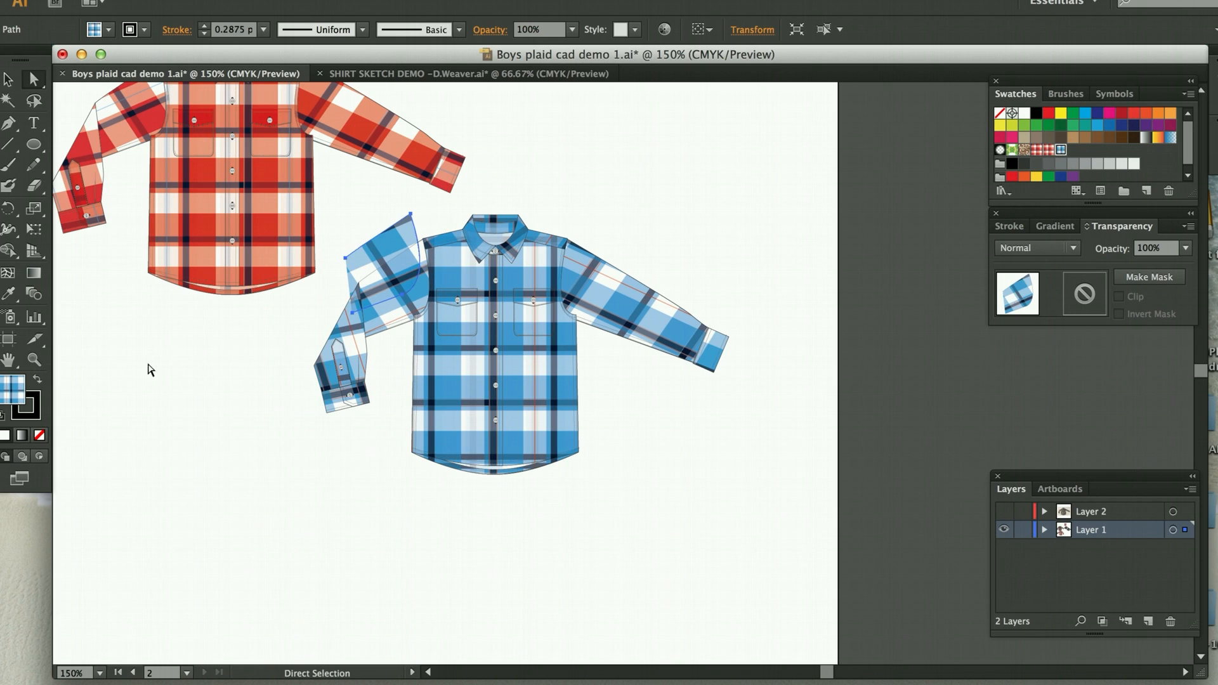
{"action": "left_click", "coordinate": [4, 438]}
{"action": "left_click", "coordinate": [1024, 114]}
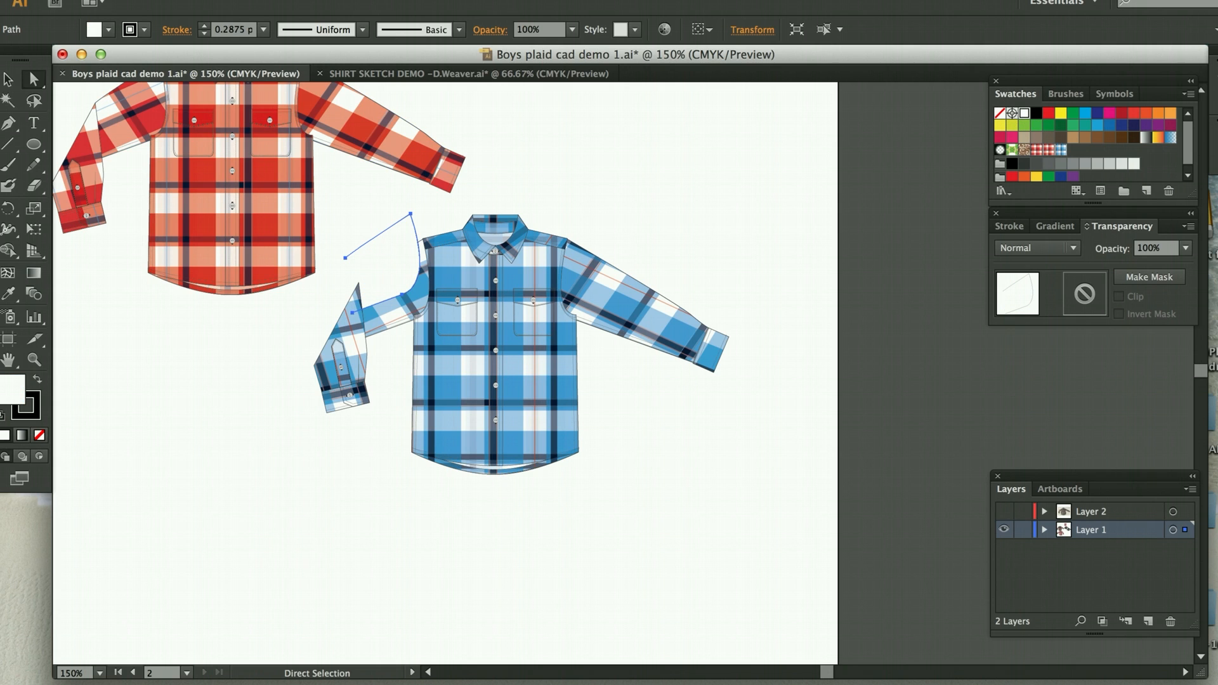
Step: Send the white sleeve copy to the back and align it behind the blue shirt's left upper sleeve
{"action": "left_click", "coordinate": [209, 1]}
{"action": "mouse_move", "coordinate": [277, 12]}
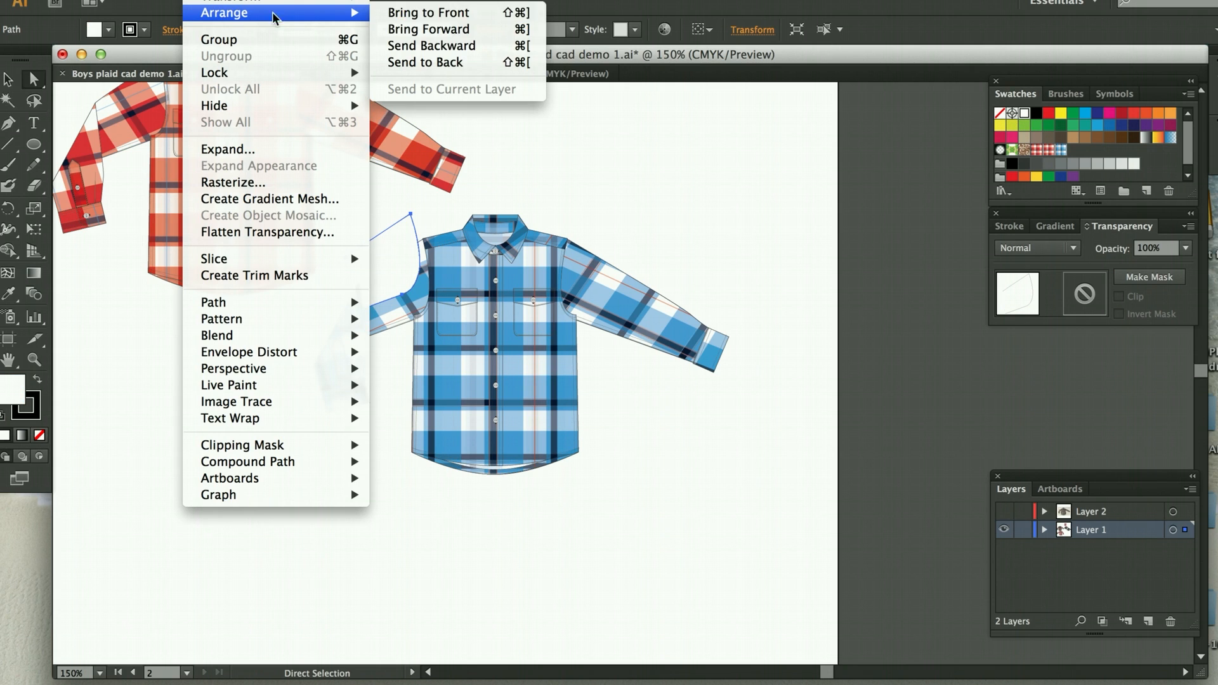
{"action": "left_click", "coordinate": [448, 63]}
{"action": "left_click_drag", "start_coordinate": [393, 243], "coordinate": [405, 267]}
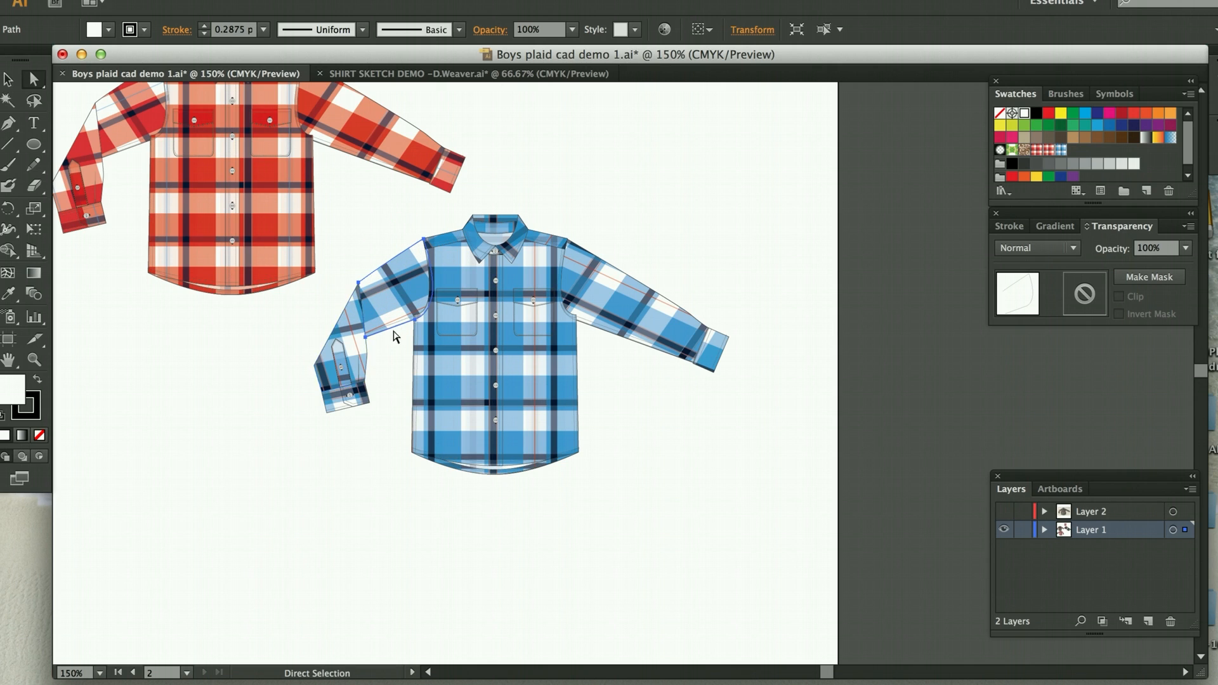
Step: Duplicate the blue shirt's inner back body panel off to the upper right and fill the copy with white
{"action": "left_click", "coordinate": [448, 377]}
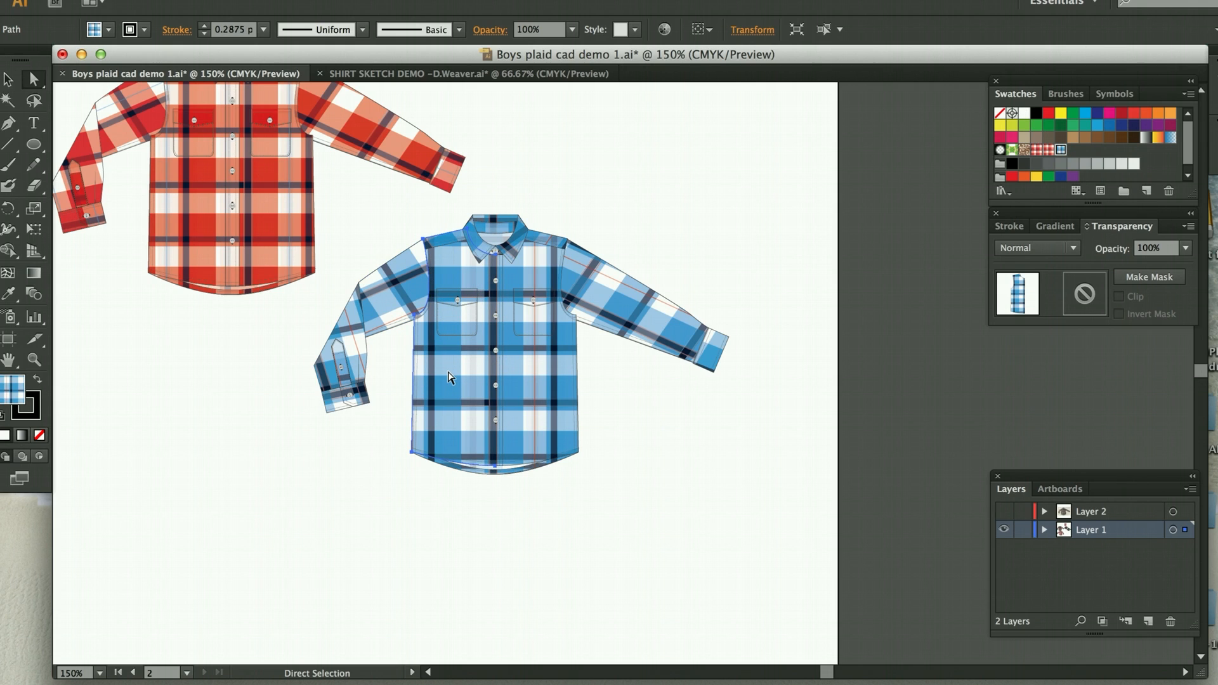
{"action": "left_click", "coordinate": [519, 386], "text": "shift"}
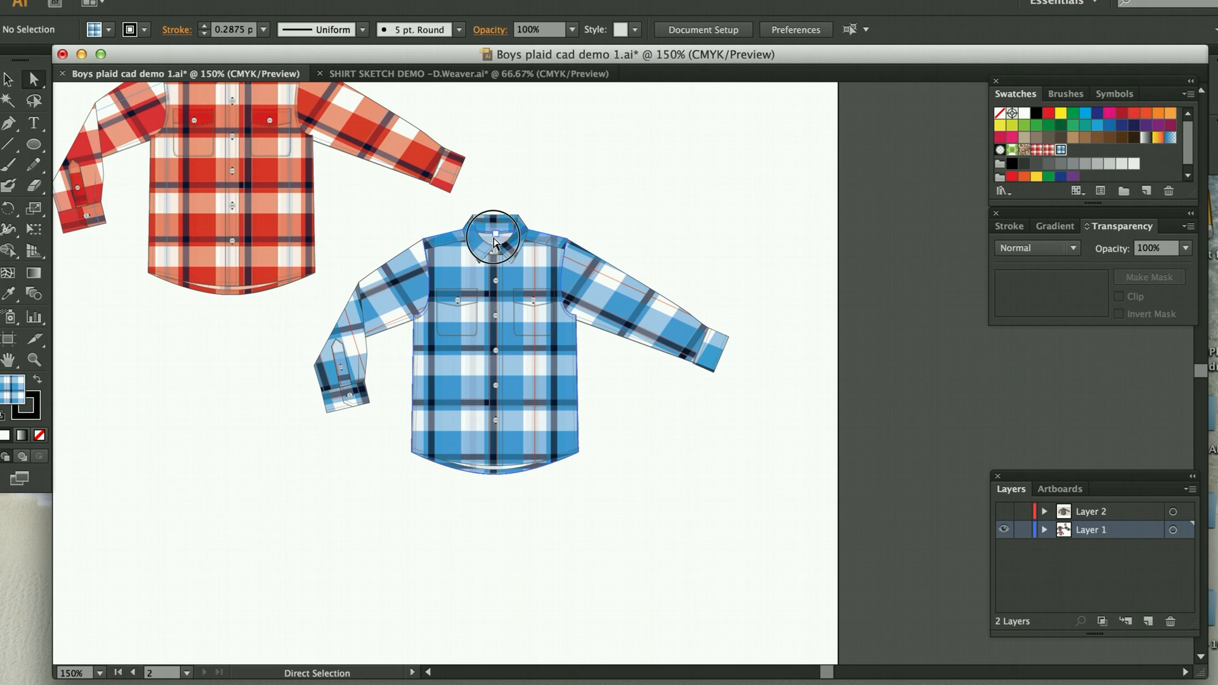
{"action": "left_click", "coordinate": [495, 239]}
{"action": "left_click_drag", "start_coordinate": [495, 243], "coordinate": [586, 219]}
{"action": "left_click", "coordinate": [1024, 113]}
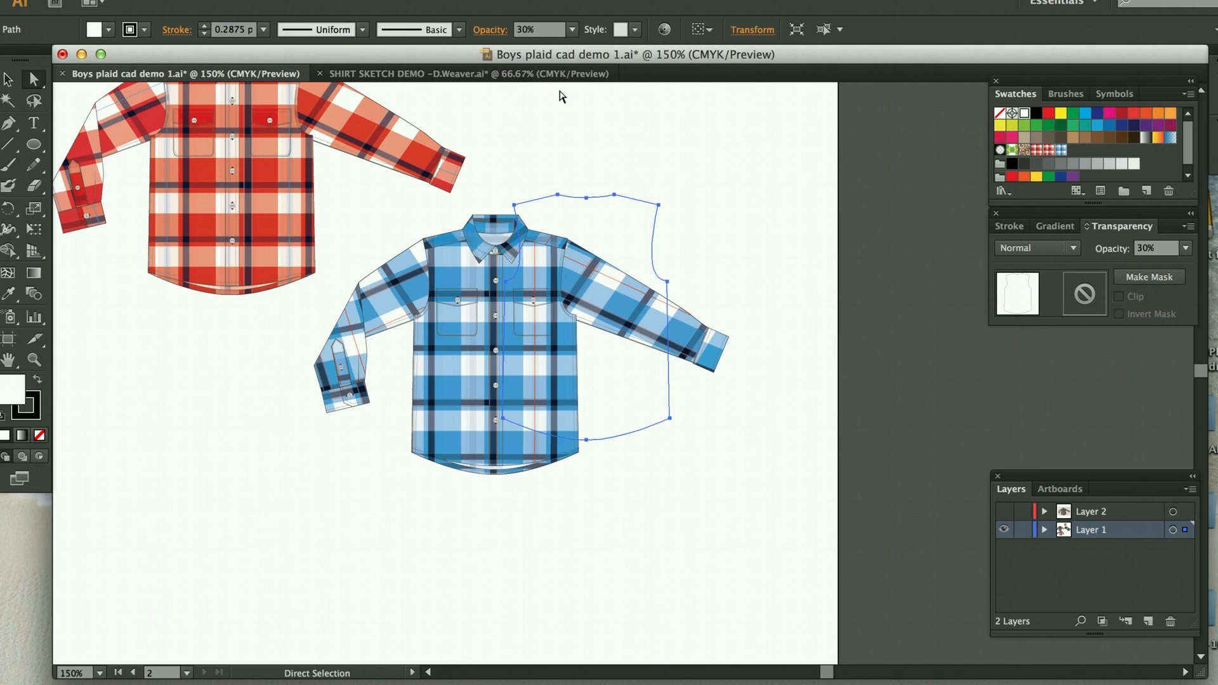
Step: Send the white body copy to the back, align it behind the blue shirt's body and deselect it
{"action": "left_click", "coordinate": [203, 2]}
{"action": "mouse_move", "coordinate": [226, 19]}
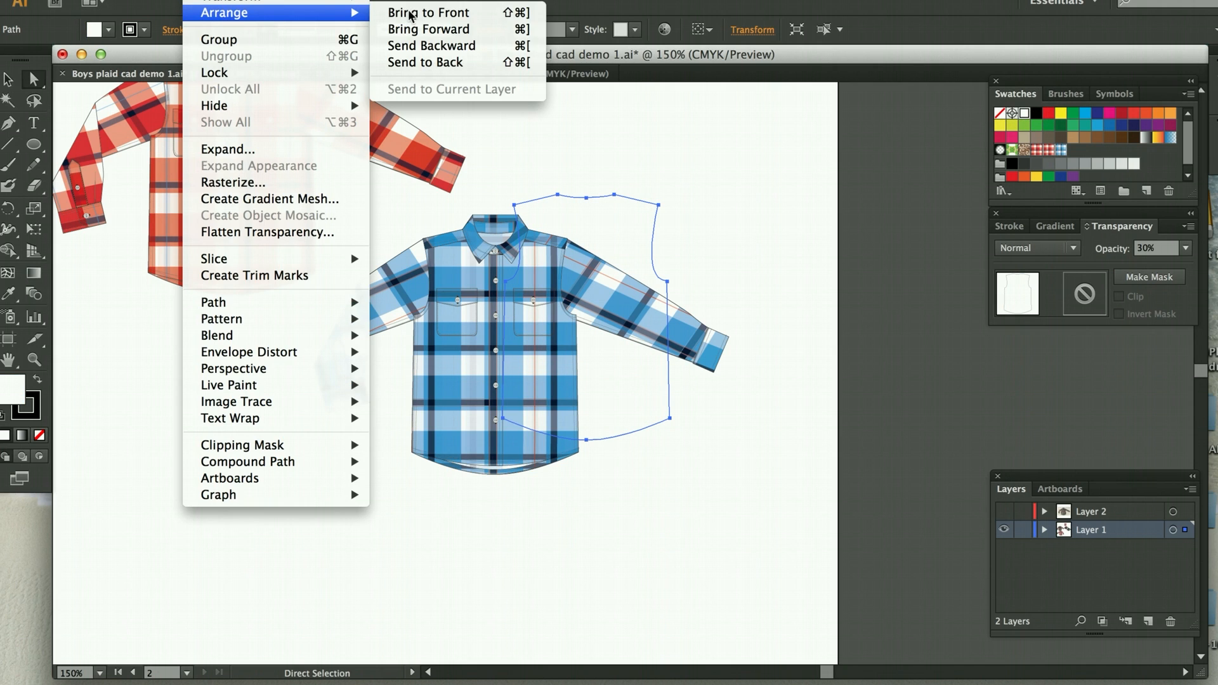
{"action": "left_click", "coordinate": [428, 62]}
{"action": "left_click_drag", "start_coordinate": [606, 218], "coordinate": [512, 251]}
{"action": "left_click", "coordinate": [514, 520]}
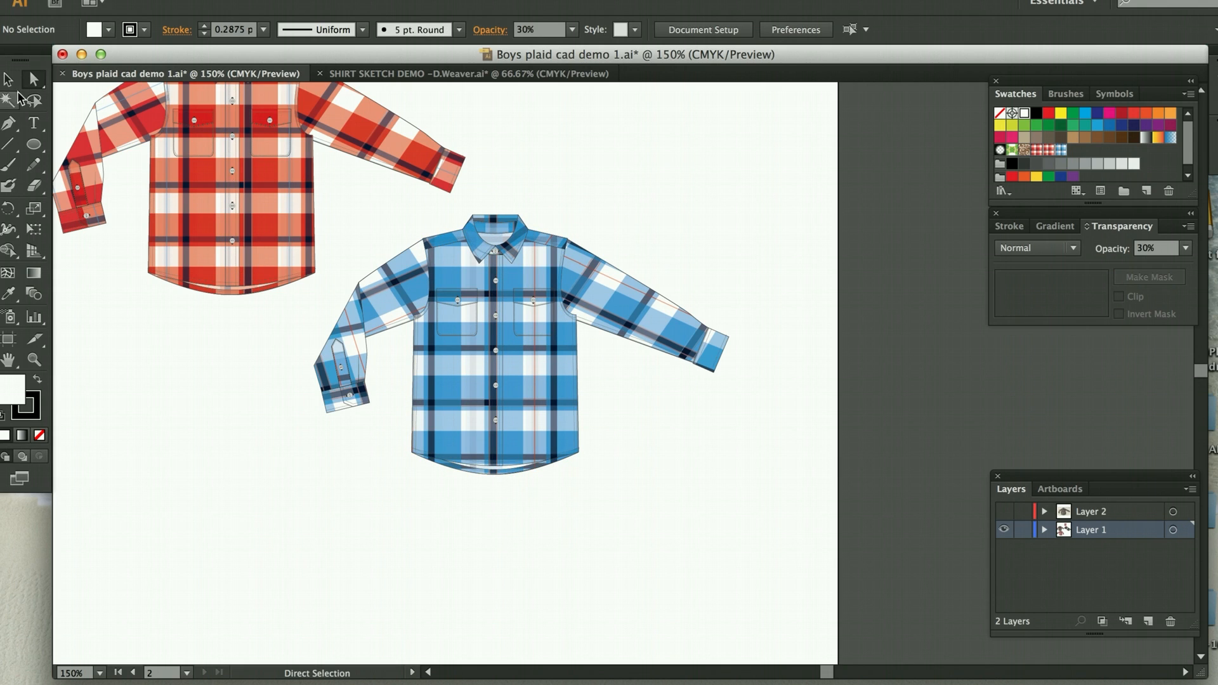
Step: Move the whole blue shirt over the red shirt to check its see-through areas, and reposition it on empty artboard space
{"action": "left_click", "coordinate": [8, 78]}
{"action": "left_click", "coordinate": [546, 425]}
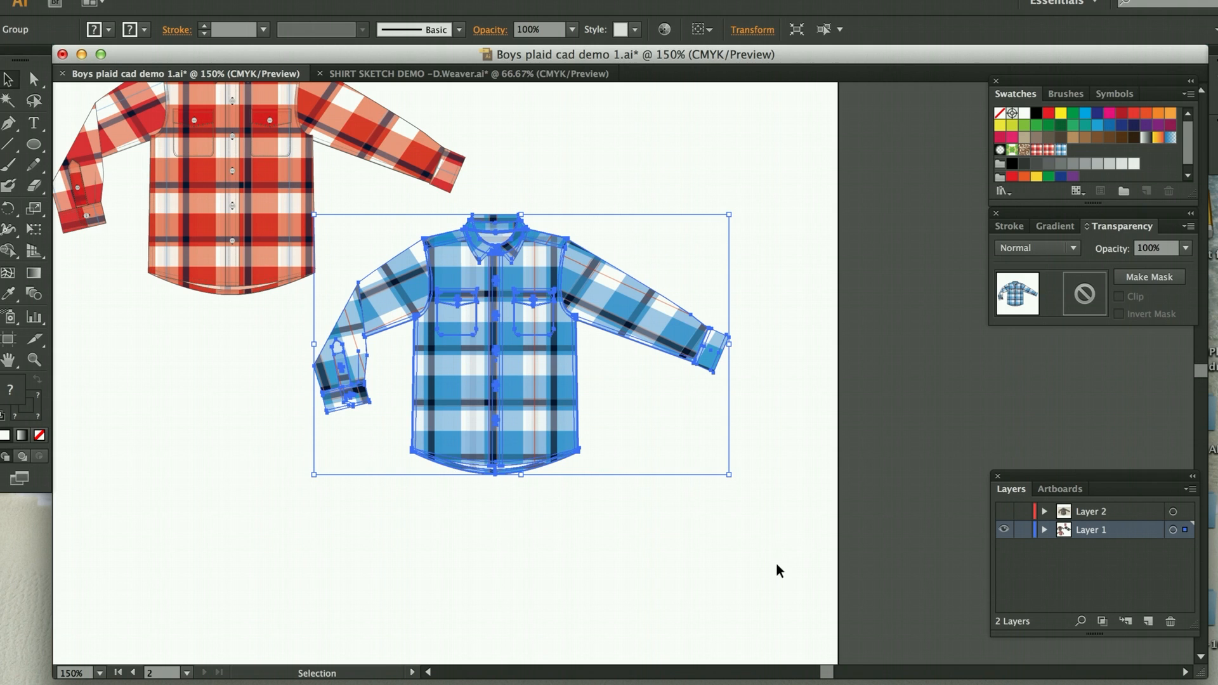
{"action": "left_click_drag", "start_coordinate": [806, 575], "coordinate": [326, 197]}
{"action": "left_click_drag", "start_coordinate": [507, 380], "coordinate": [432, 207]}
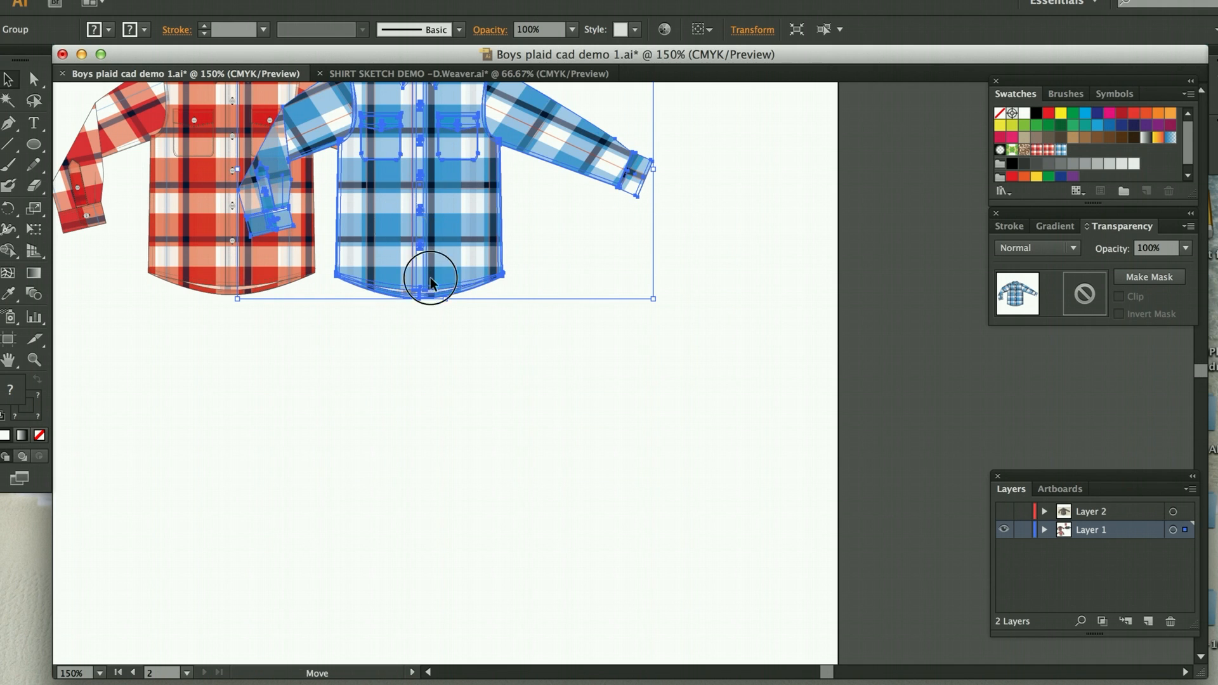
{"action": "left_click_drag", "start_coordinate": [430, 277], "coordinate": [562, 482]}
Step: Duplicate the blue shirt's folded lower sleeve panel just outside the shirt and fill the copy with white
{"action": "left_click", "coordinate": [36, 84]}
{"action": "left_click", "coordinate": [215, 492]}
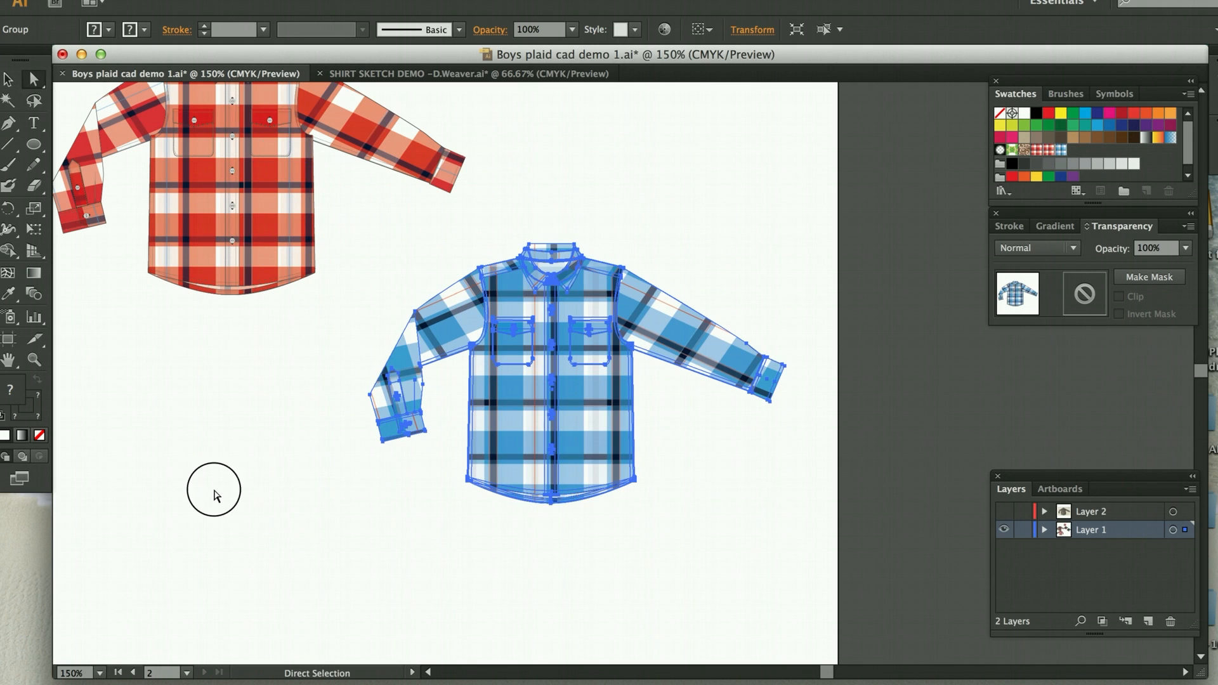
{"action": "left_click", "coordinate": [419, 380]}
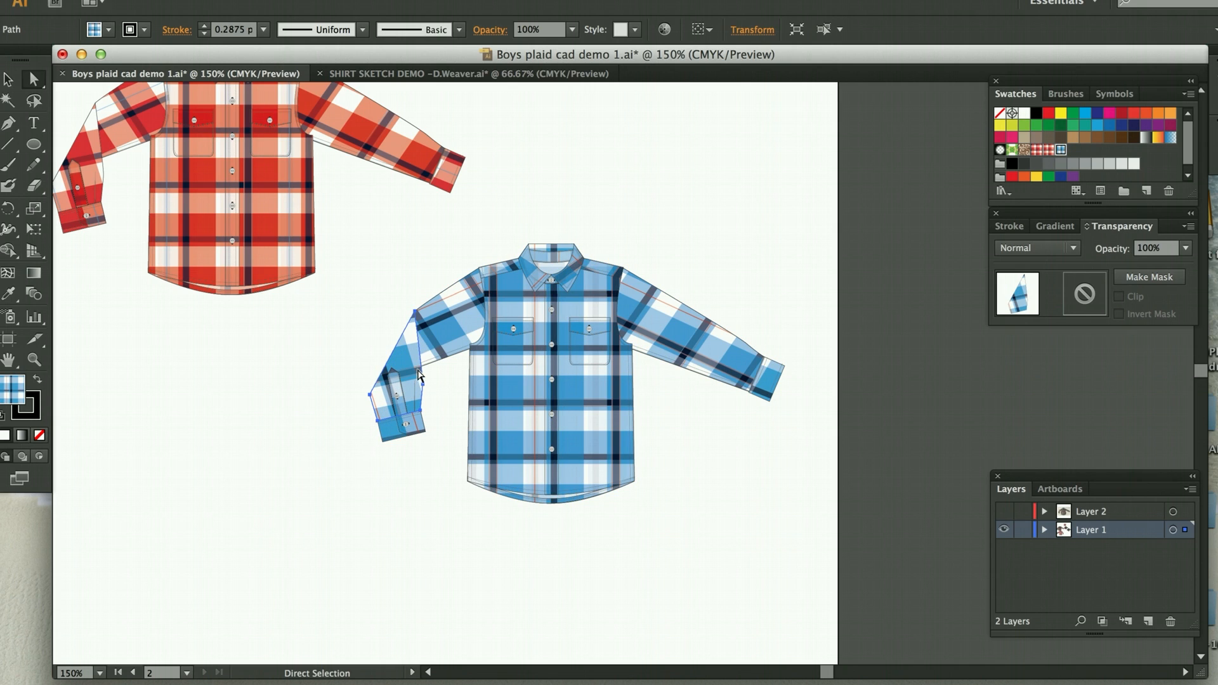
{"action": "left_click_drag", "start_coordinate": [419, 374], "coordinate": [362, 387]}
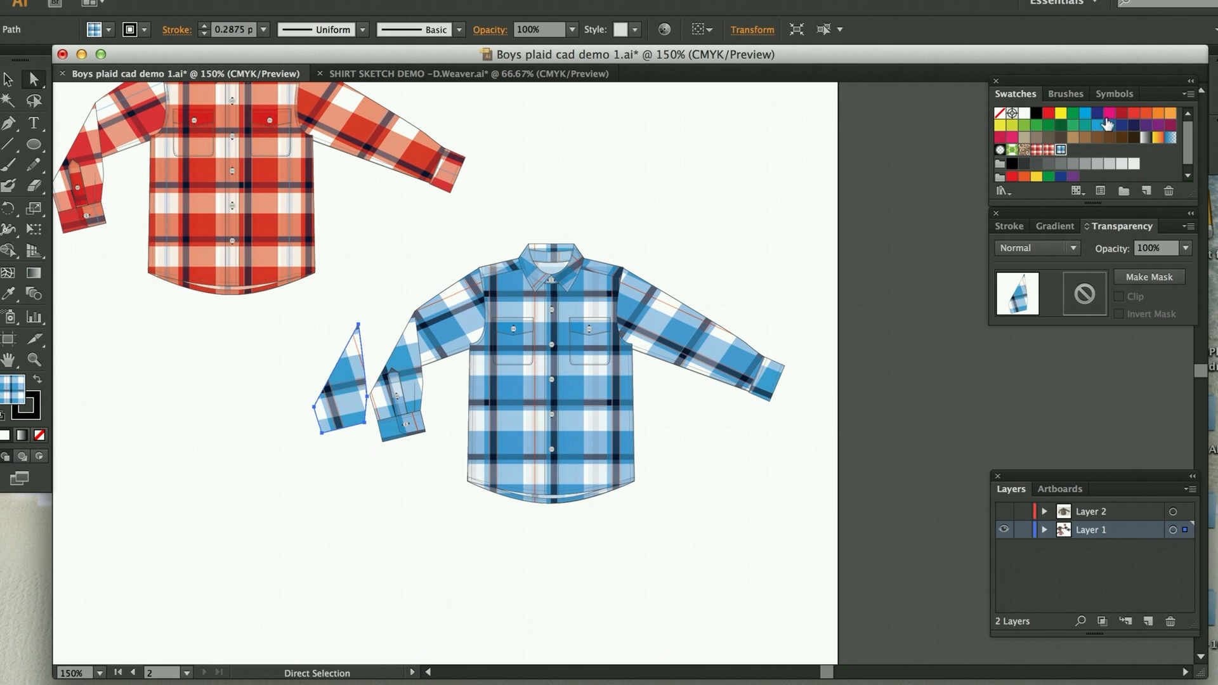
{"action": "left_click", "coordinate": [1023, 113]}
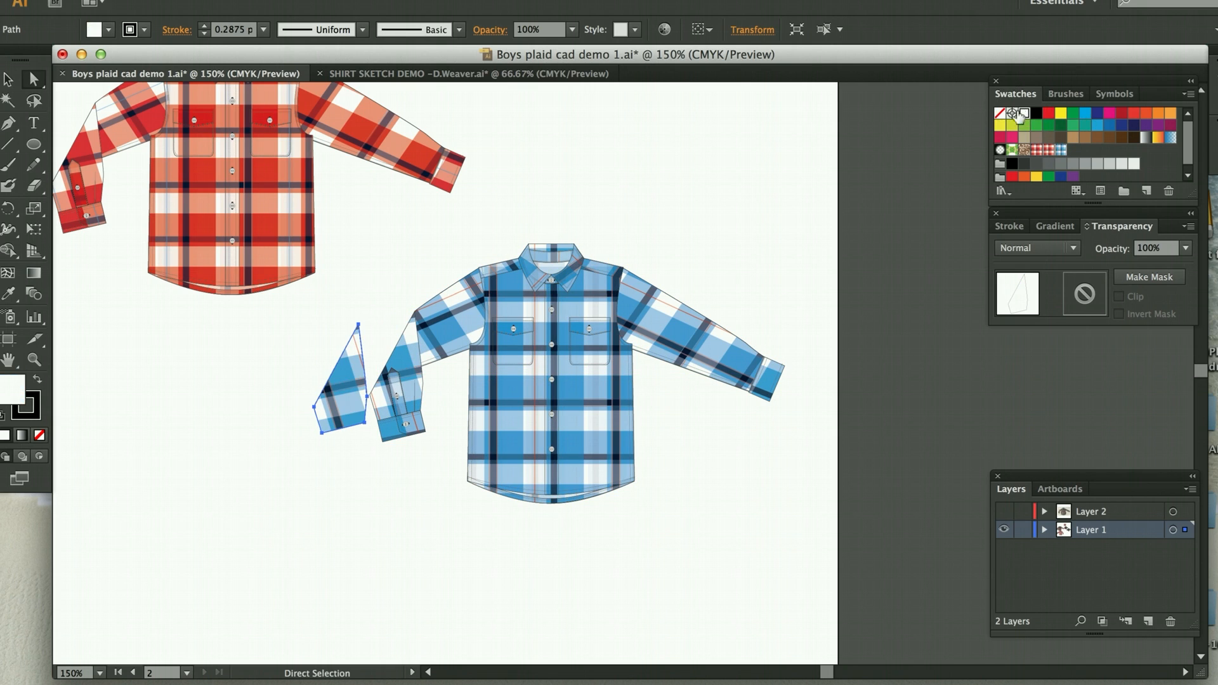
Step: Send the white lower sleeve copy to the back, align it behind the folded sleeve and deselect it
{"action": "left_click", "coordinate": [203, 7]}
{"action": "mouse_move", "coordinate": [254, 13]}
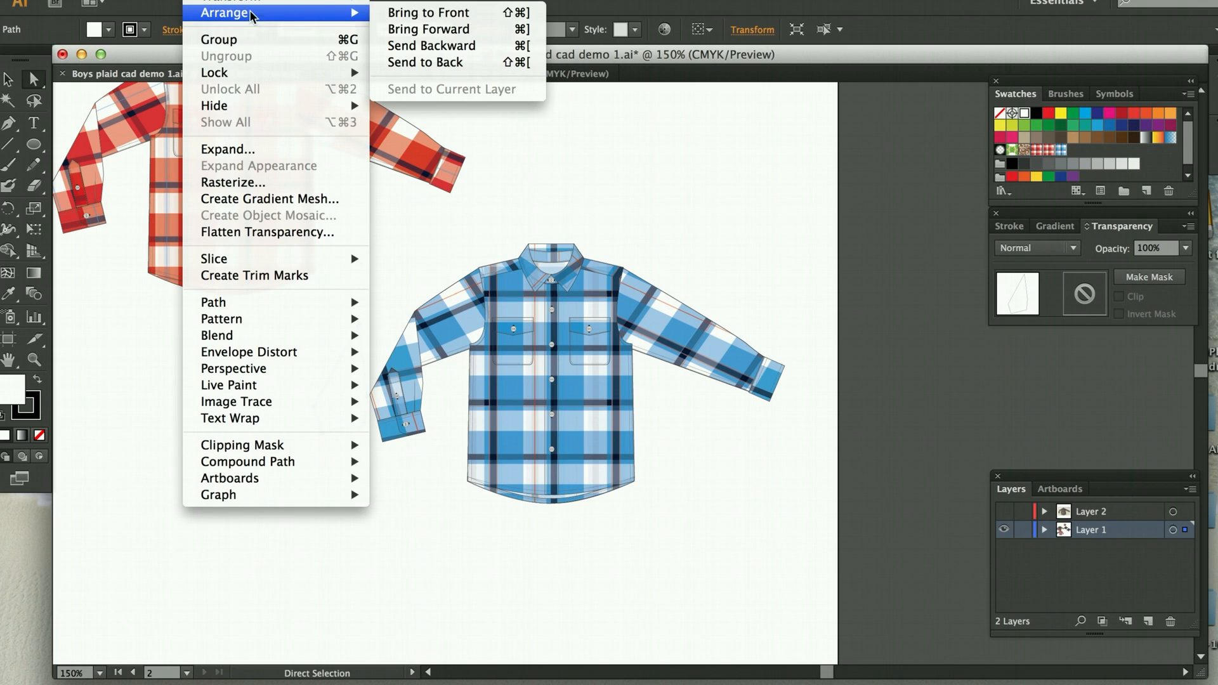
{"action": "left_click", "coordinate": [422, 62]}
{"action": "left_click_drag", "start_coordinate": [346, 428], "coordinate": [398, 419]}
{"action": "left_click", "coordinate": [402, 503]}
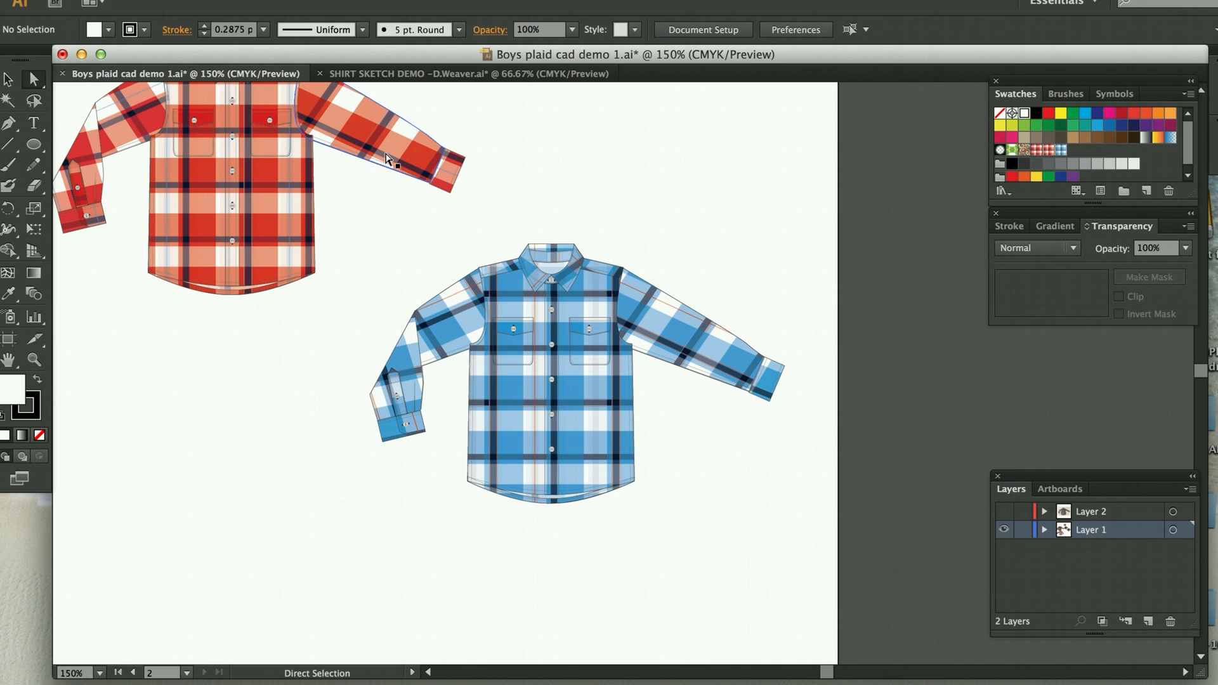
Step: Move the whole blue shirt beside the red one with its sleeve overlapping, and place a duplicate at the same spacing on its other side
{"action": "left_click_drag", "start_coordinate": [364, 212], "coordinate": [841, 523]}
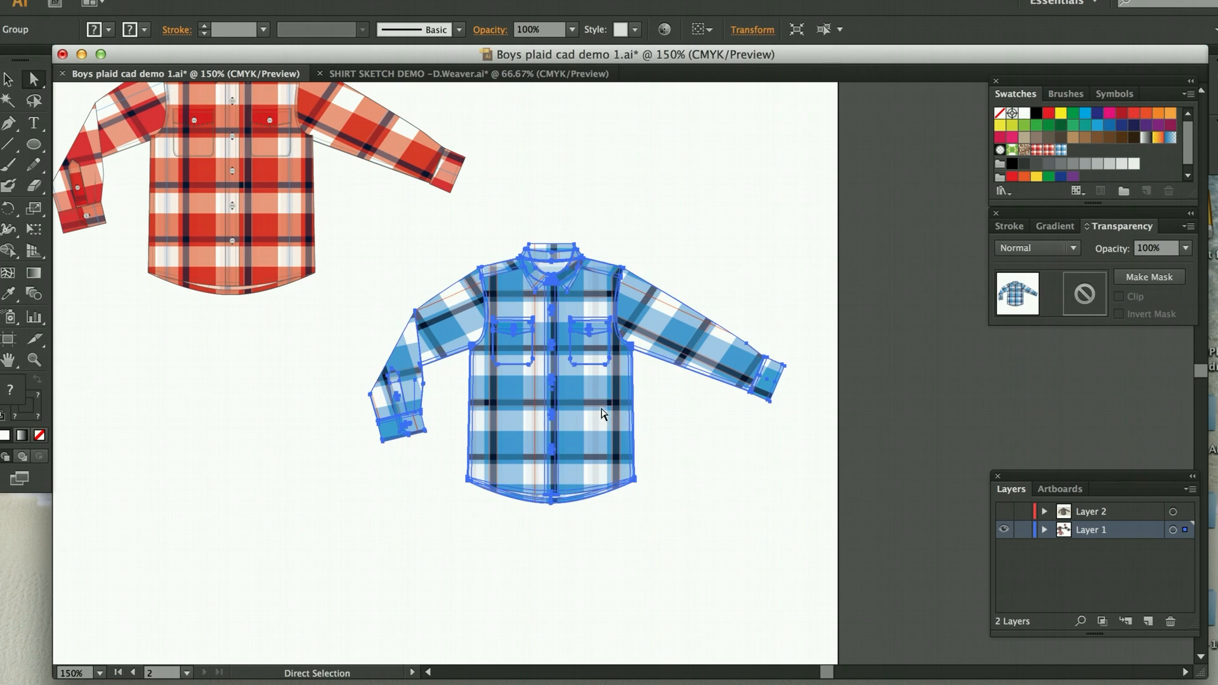
{"action": "left_click_drag", "start_coordinate": [602, 414], "coordinate": [477, 228]}
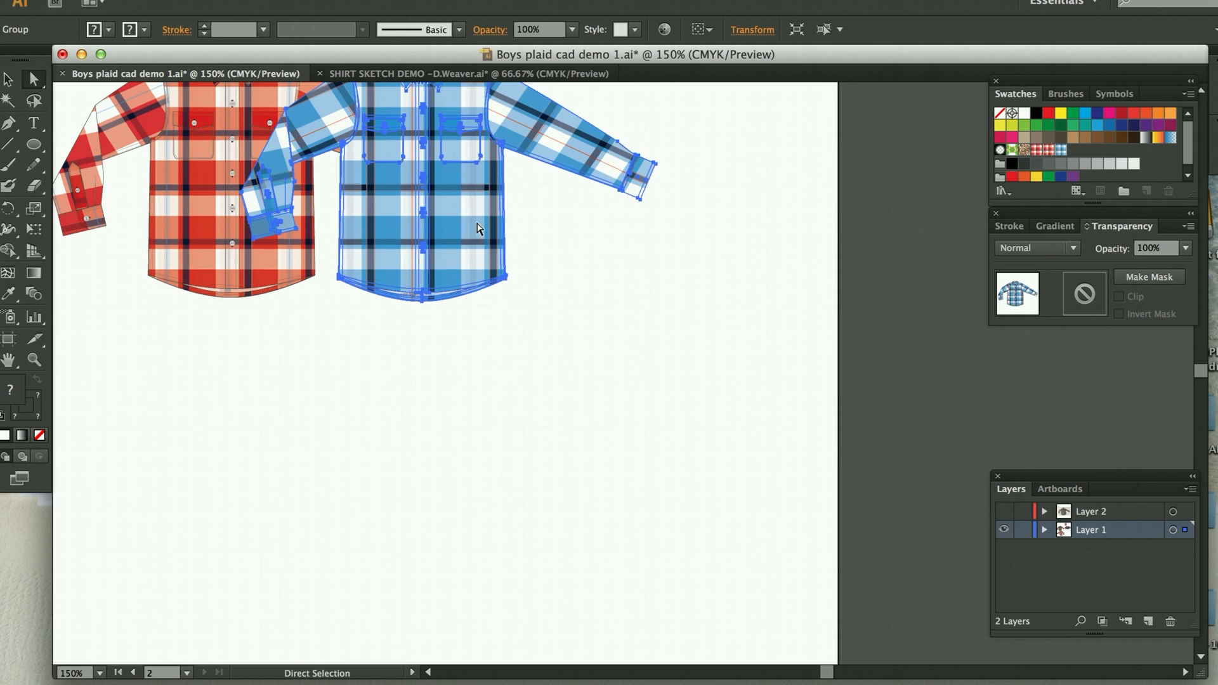
{"action": "scroll", "coordinate": [478, 228], "scroll_direction": "up", "scroll_amount": 3}
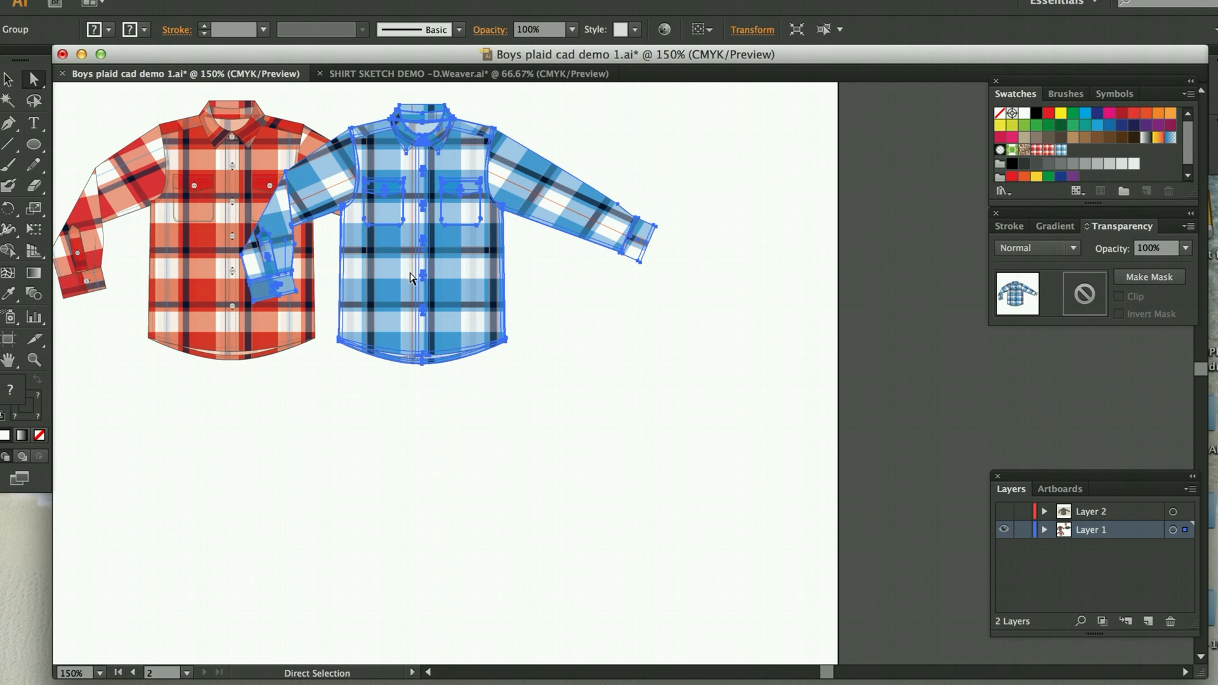
{"action": "left_click_drag", "start_coordinate": [403, 278], "coordinate": [594, 272]}
{"action": "scroll", "coordinate": [615, 387], "scroll_direction": "left", "scroll_amount": 3}
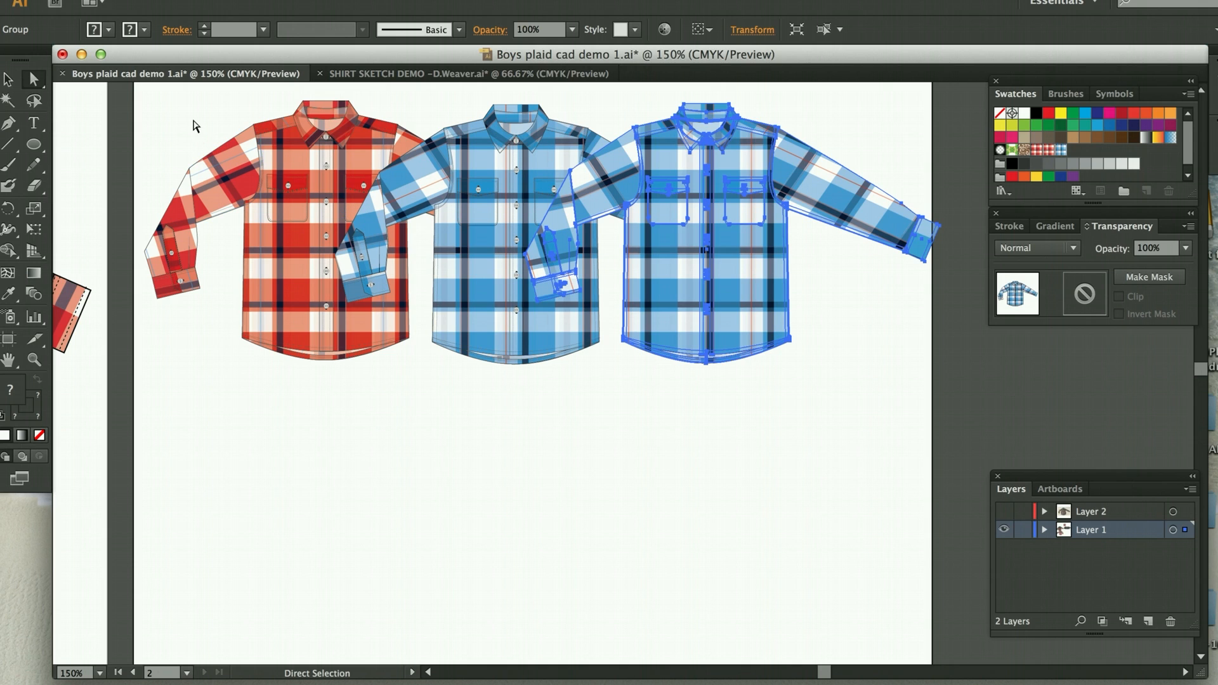
Step: Recolor the duplicated shirt's artwork, replacing the plaid's blue with a medium green
{"action": "left_click", "coordinate": [162, 0]}
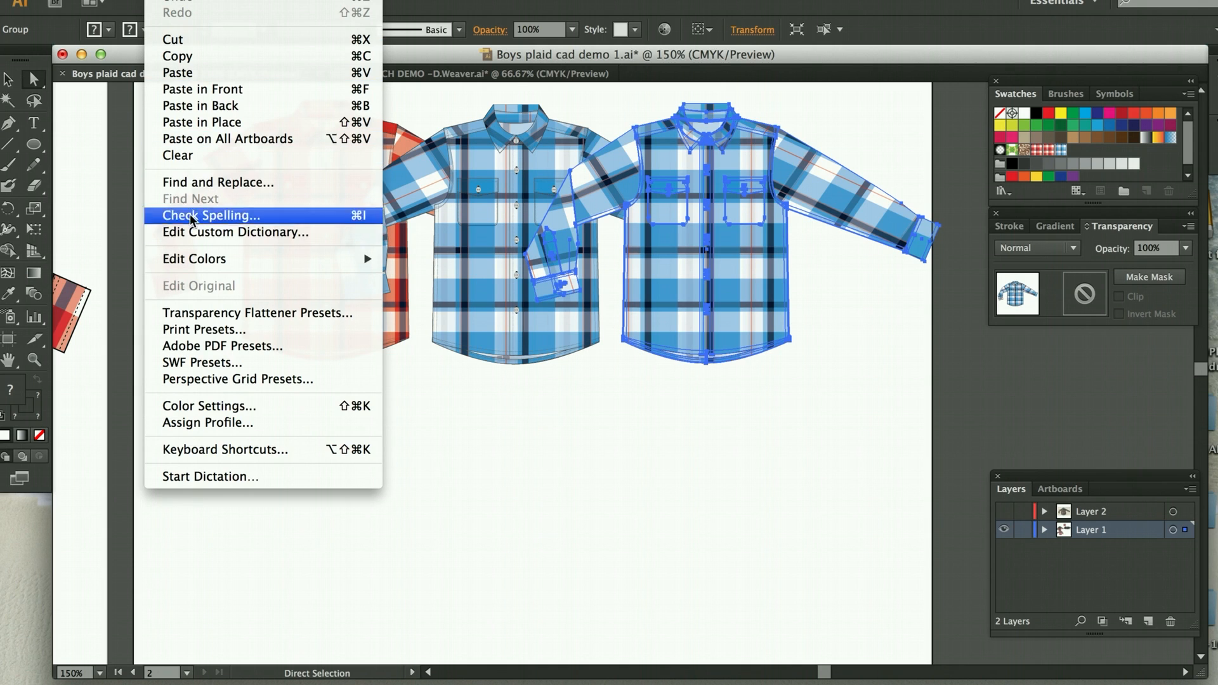
{"action": "mouse_move", "coordinate": [355, 259]}
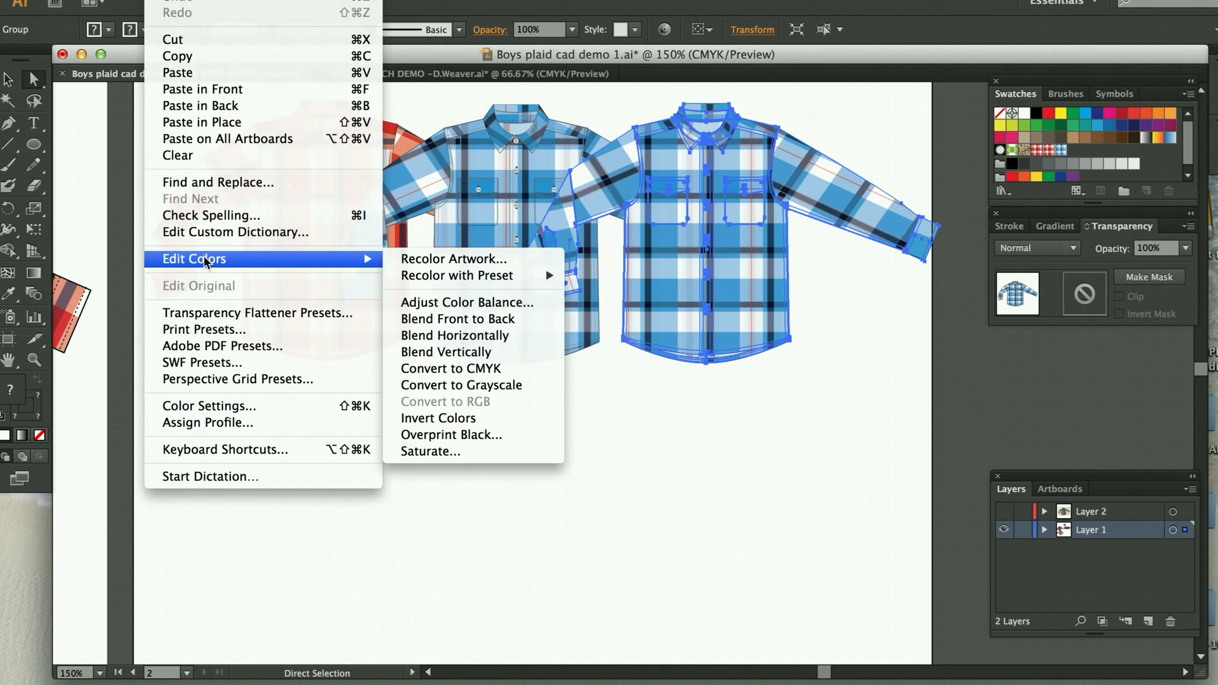
{"action": "left_click", "coordinate": [464, 266]}
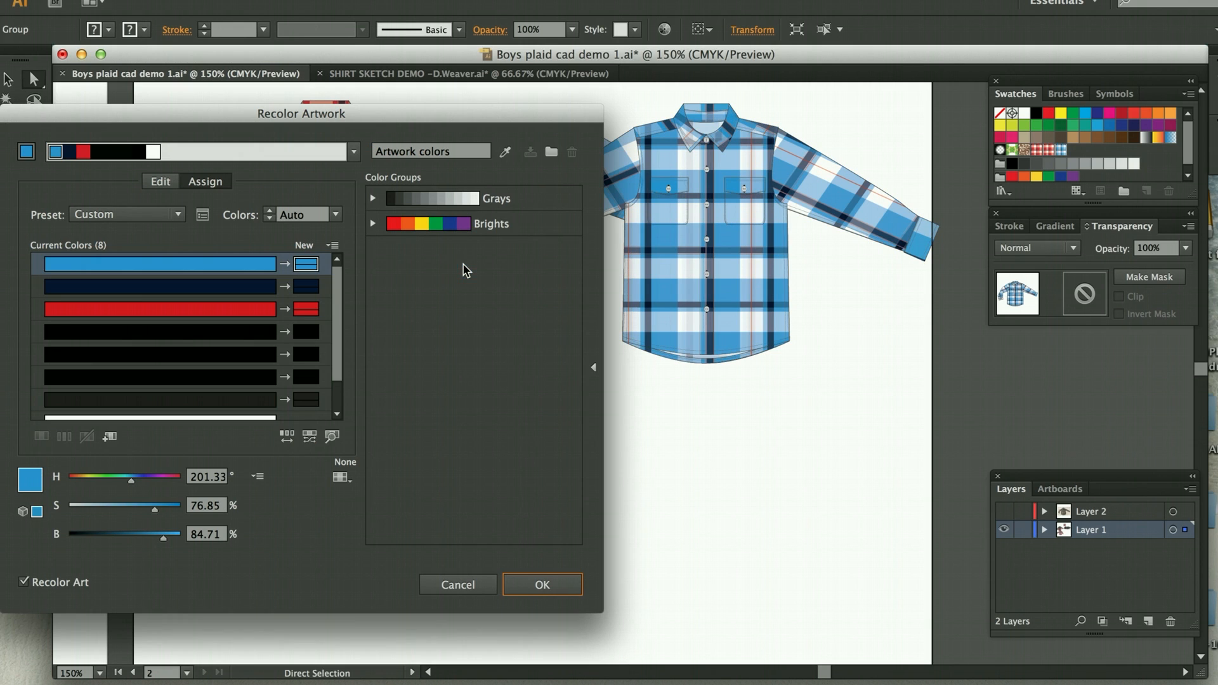
{"action": "double_click", "coordinate": [308, 266]}
{"action": "mouse_move", "coordinate": [857, 355]}
{"action": "left_mouse_down"}
{"action": "mouse_move", "coordinate": [734, 342]}
{"action": "mouse_move", "coordinate": [708, 316]}
{"action": "left_mouse_up"}
{"action": "left_click", "coordinate": [1068, 285]}
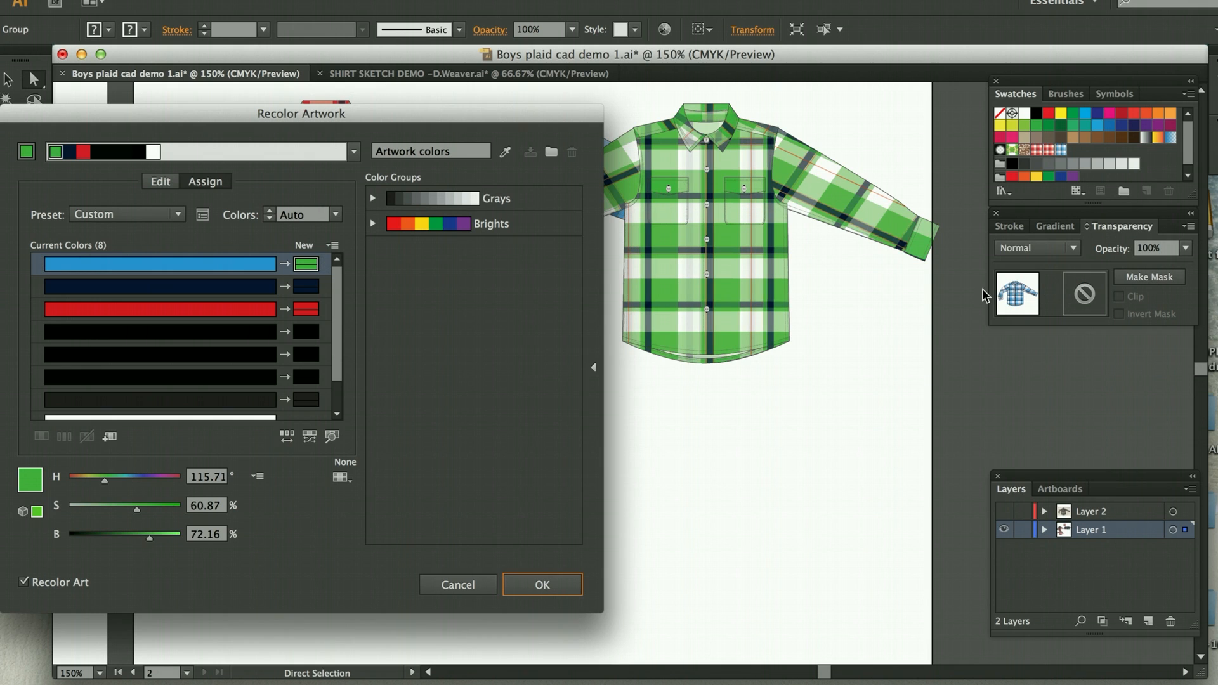
Step: Replace the duplicated shirt's red accent color with pink D95ACC and apply the recoloring
{"action": "double_click", "coordinate": [302, 309]}
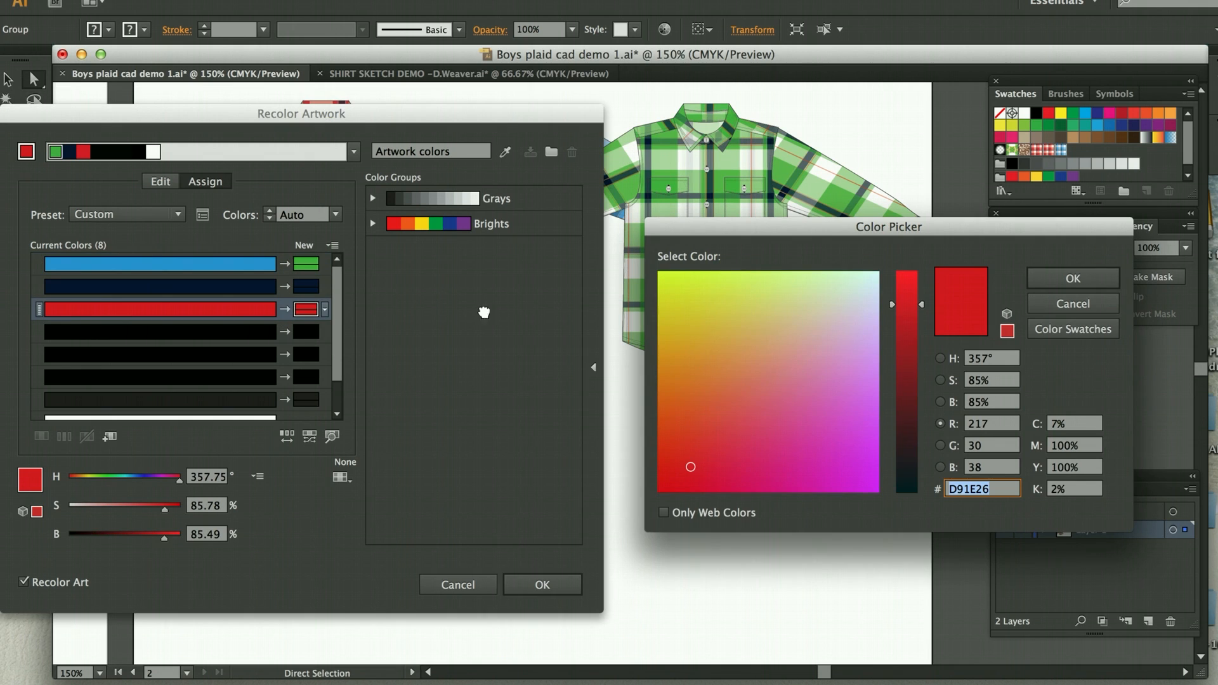
{"action": "mouse_move", "coordinate": [690, 467]}
{"action": "left_mouse_down"}
{"action": "mouse_move", "coordinate": [802, 402]}
{"action": "mouse_move", "coordinate": [832, 415]}
{"action": "left_mouse_up"}
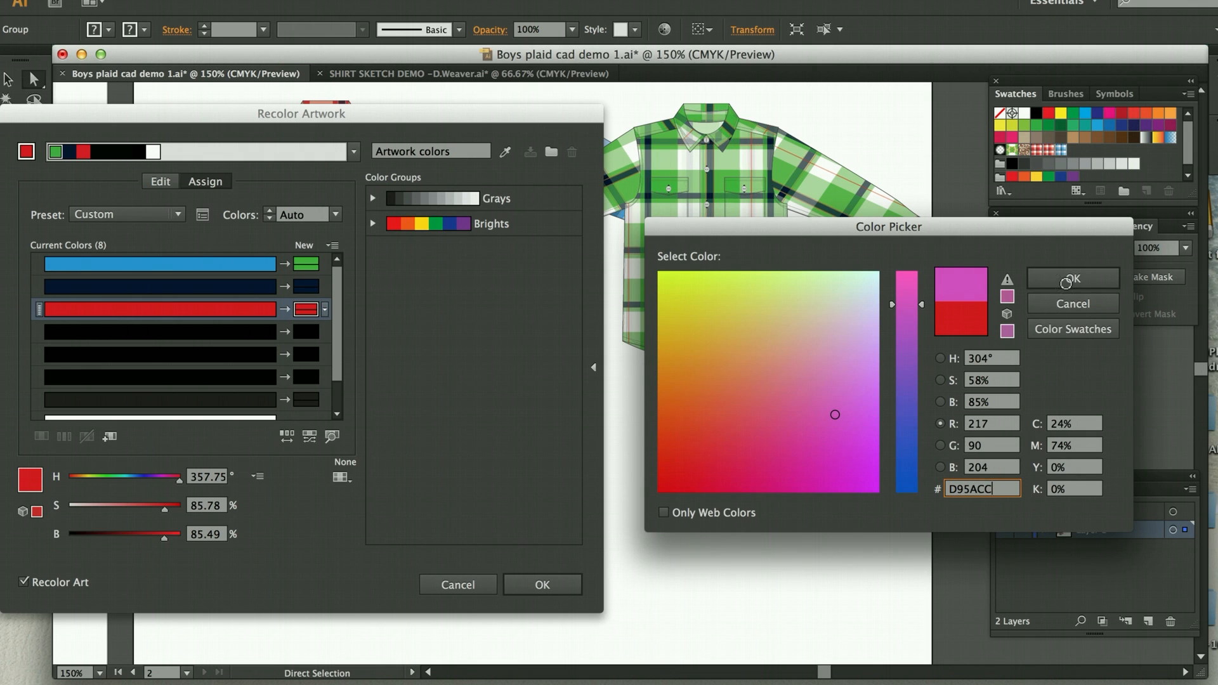
{"action": "left_click", "coordinate": [1066, 280]}
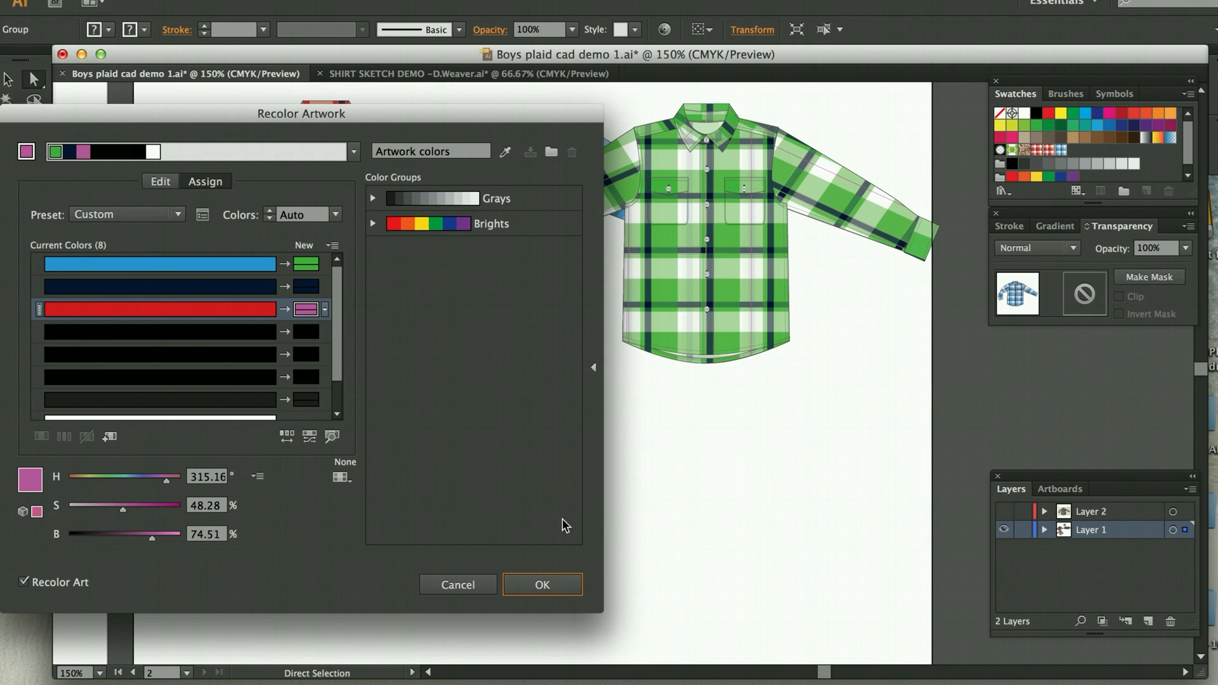
{"action": "left_click", "coordinate": [542, 585]}
Step: Scale the red, blue and green shirts down together so the row fits within the second artboard, and deselect them
{"action": "left_click", "coordinate": [38, 360]}
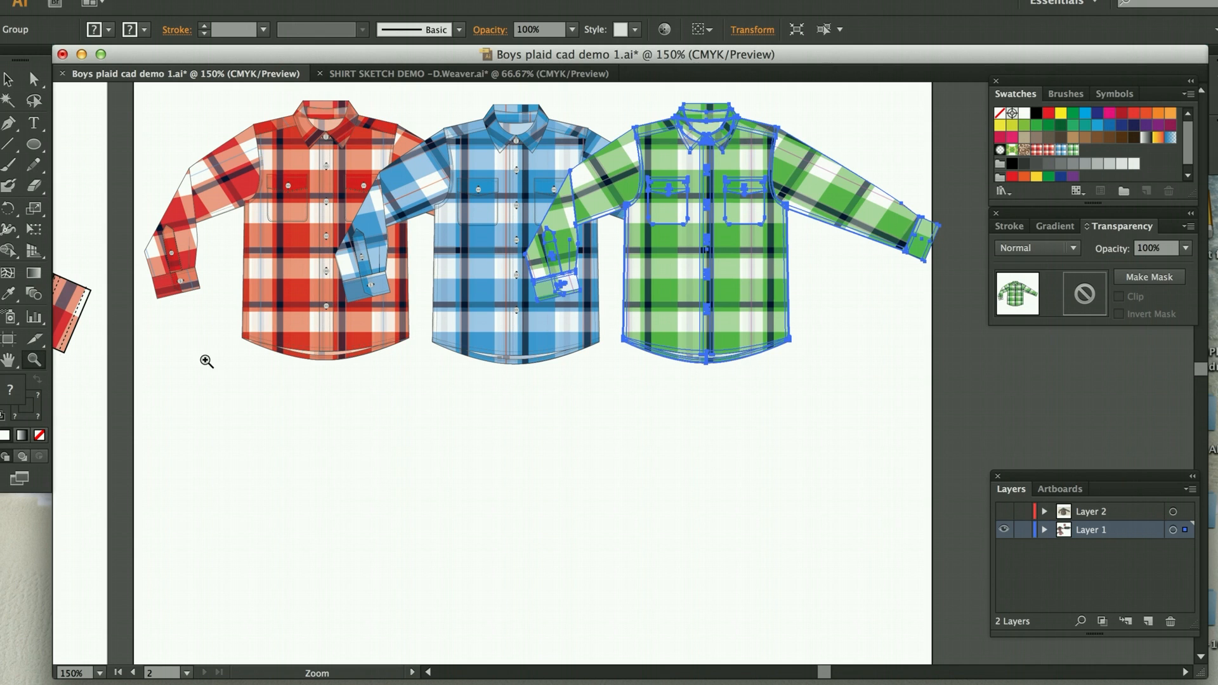
{"action": "left_click", "coordinate": [607, 383], "text": "alt"}
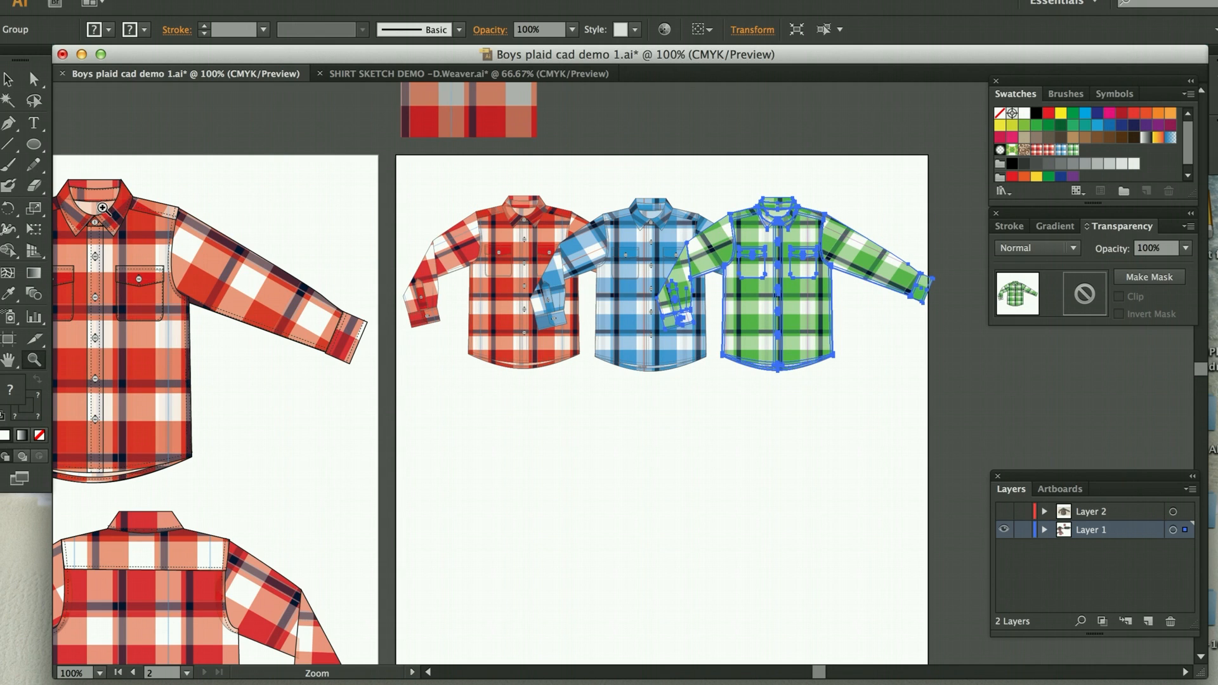
{"action": "left_click", "coordinate": [33, 79]}
{"action": "left_click_drag", "start_coordinate": [402, 161], "coordinate": [912, 364]}
{"action": "left_click", "coordinate": [862, 471]}
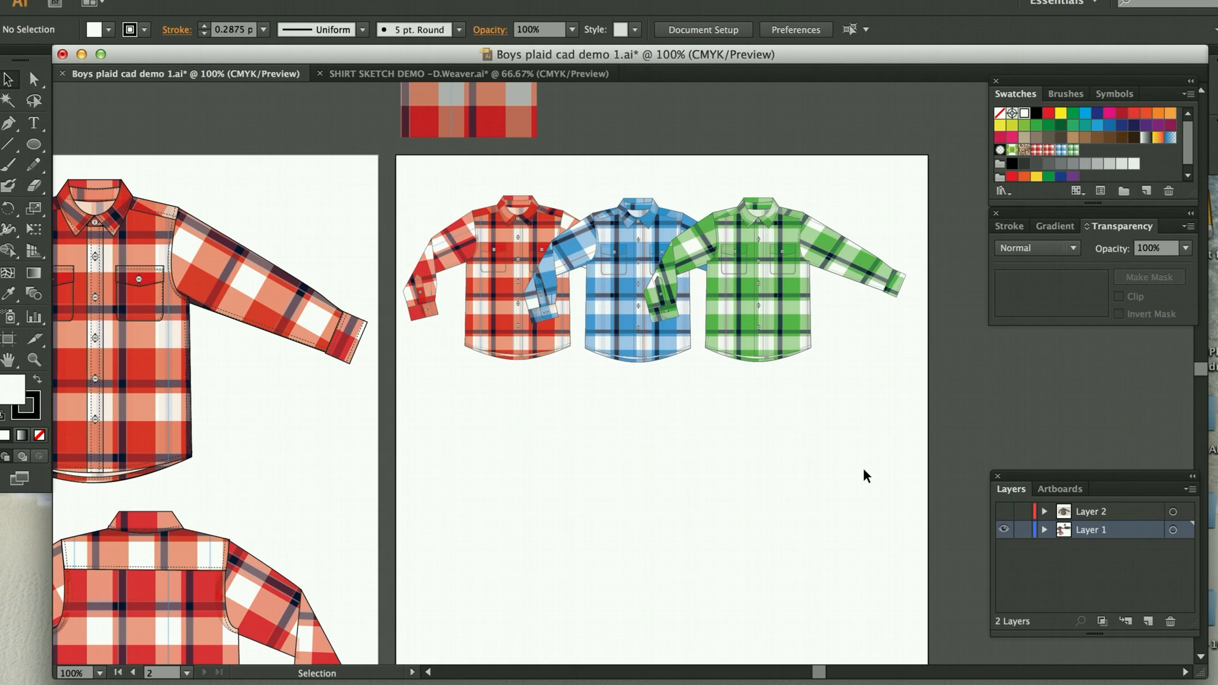